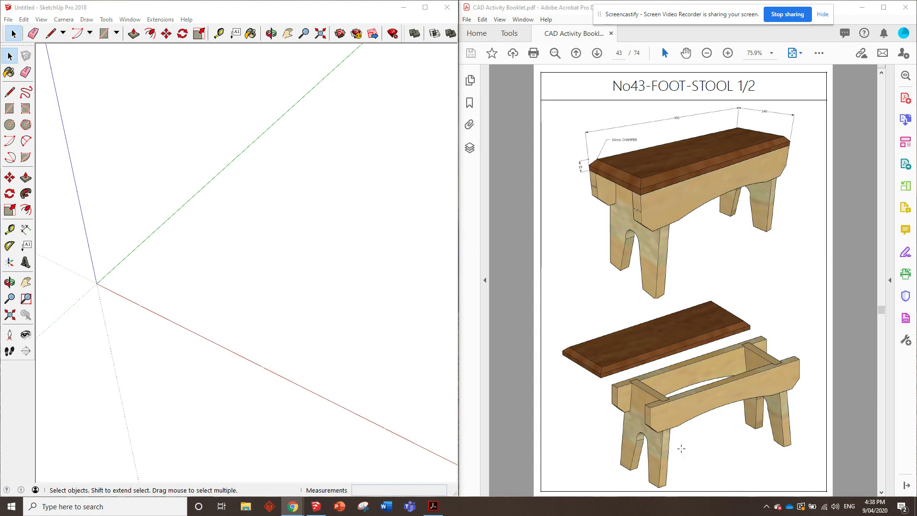
- Examine both pages of the No43 foot-stool drawing for the overall shape and the rail and leg dimensions
scroll(686, 372, "down", 1)
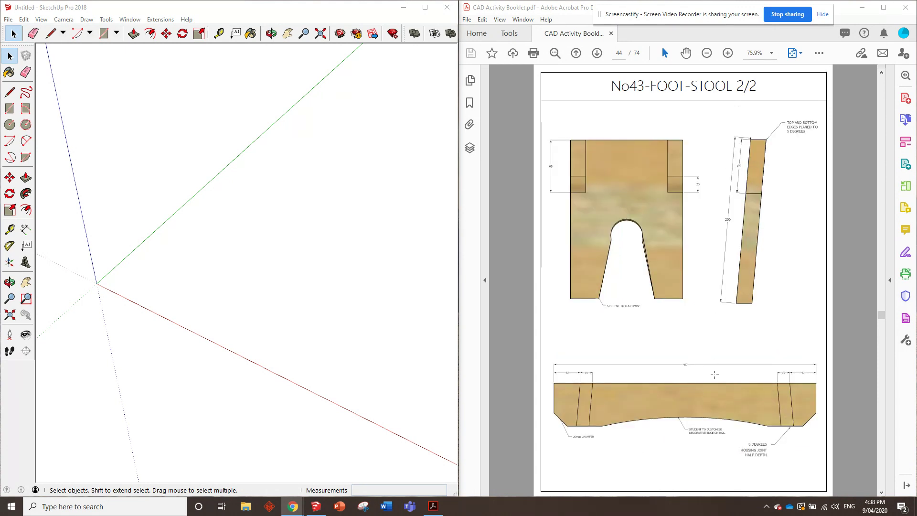
scroll(568, 262, "up", 1)
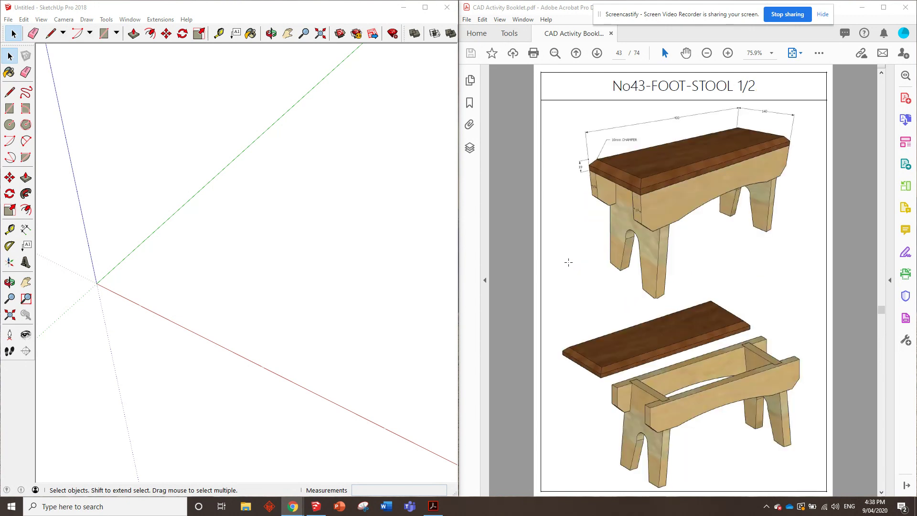
scroll(569, 262, "down", 1)
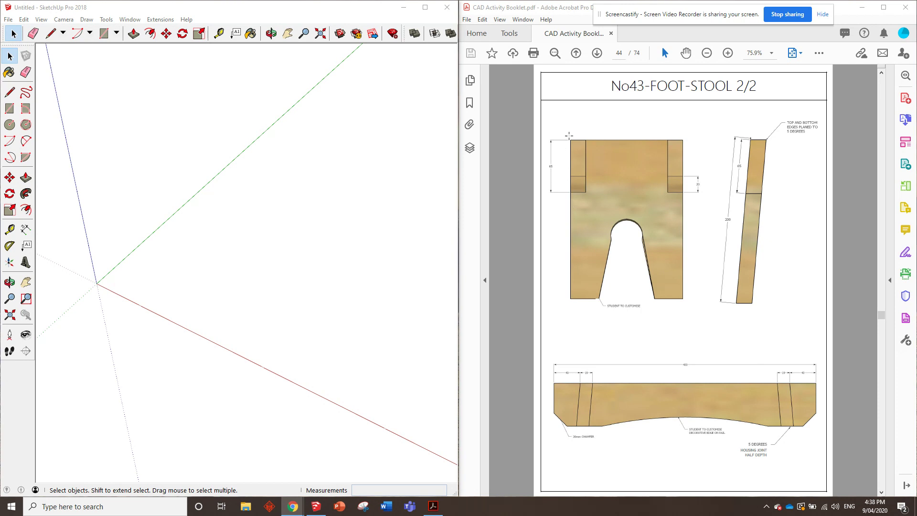
scroll(605, 245, "up", 2)
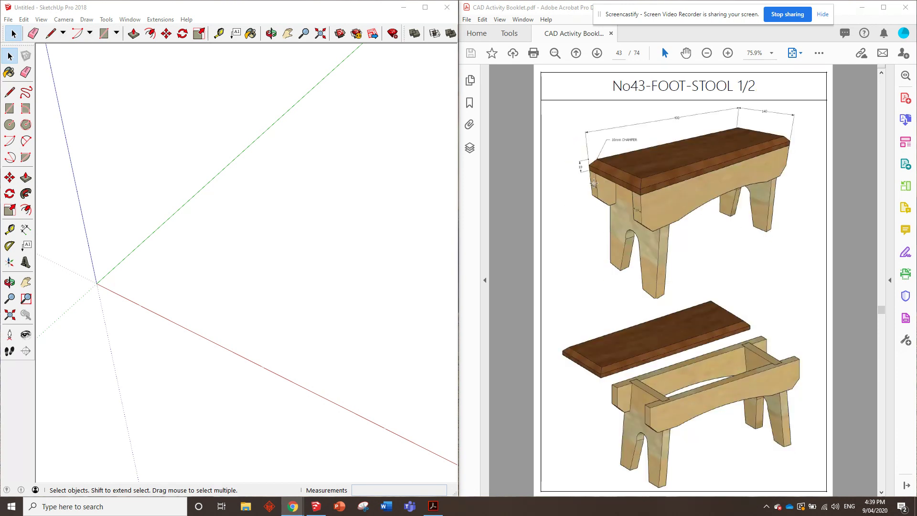
scroll(651, 220, "down", 2)
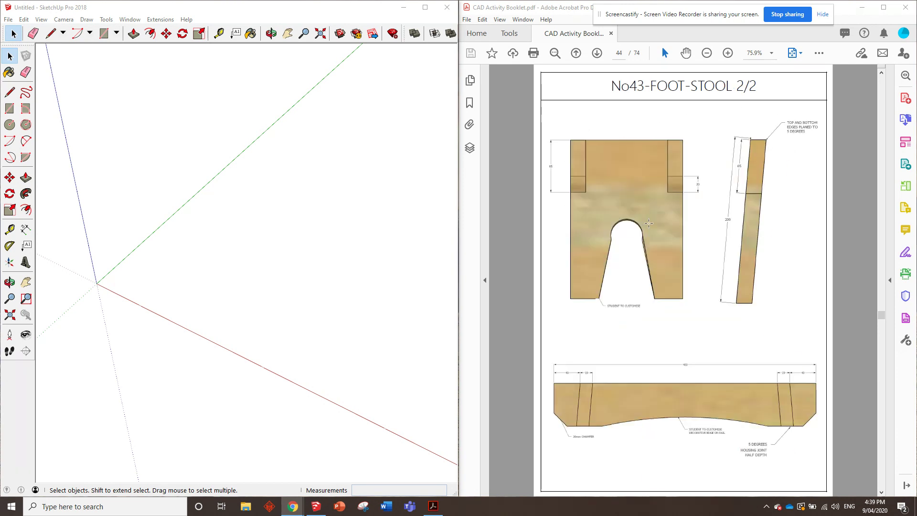
- Draw a 19 × 400 mm rectangle on the ground from the origin, with its long side along the green axis
left_click(103, 33)
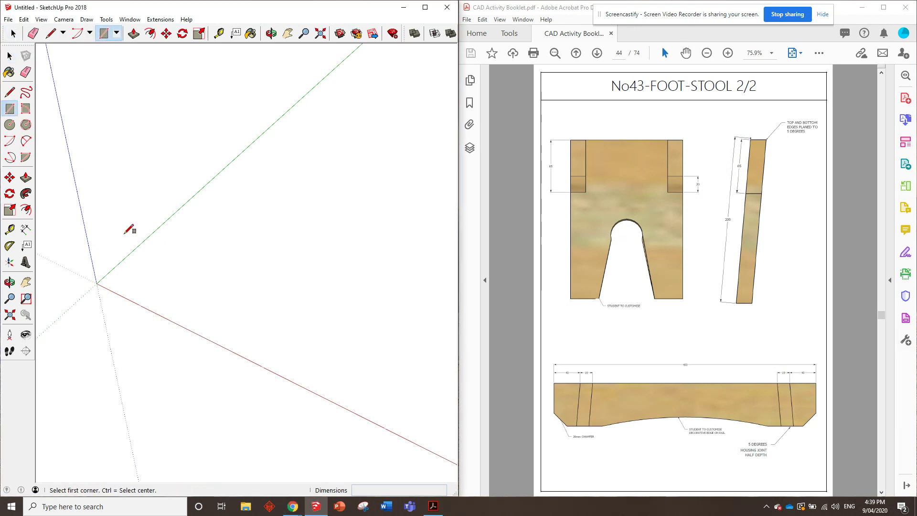
left_click(97, 283)
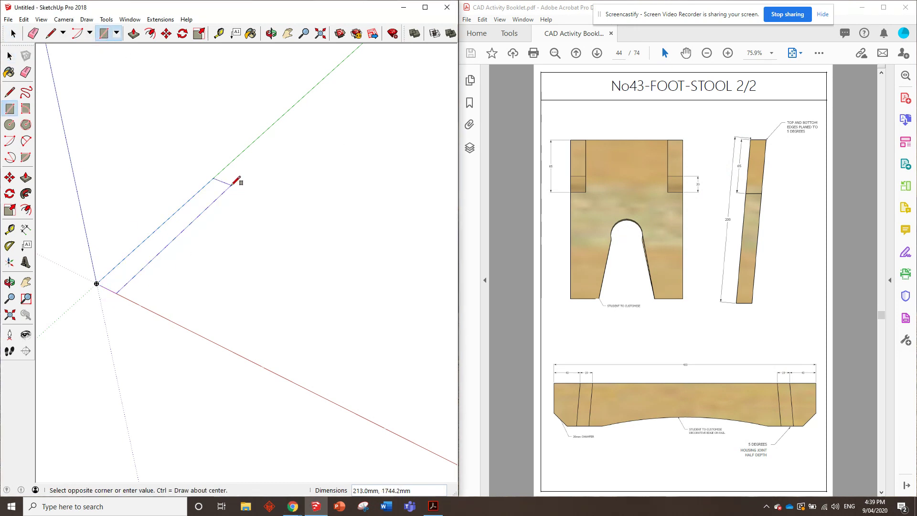
type("19,400")
key("Return")
- Push/Pull the rectangle up 65 mm to form the side rail
scroll(91, 268, "up", 8)
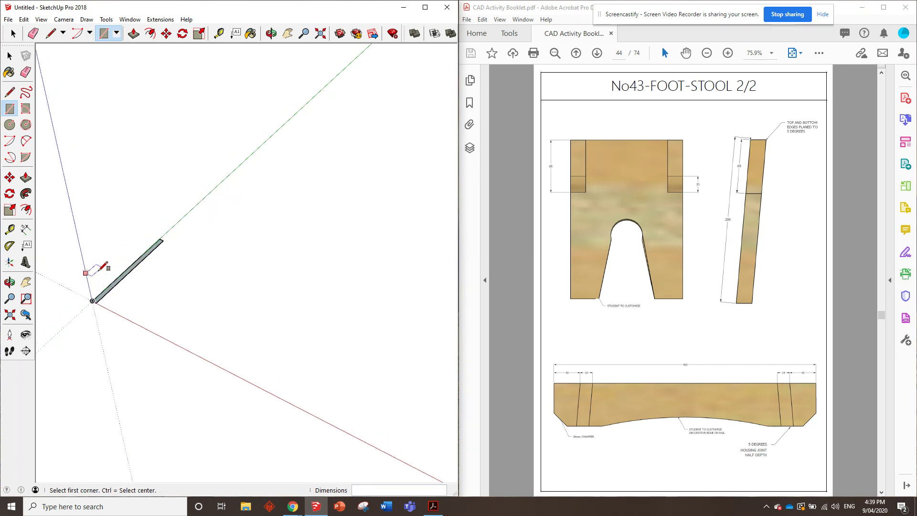
left_click(134, 34)
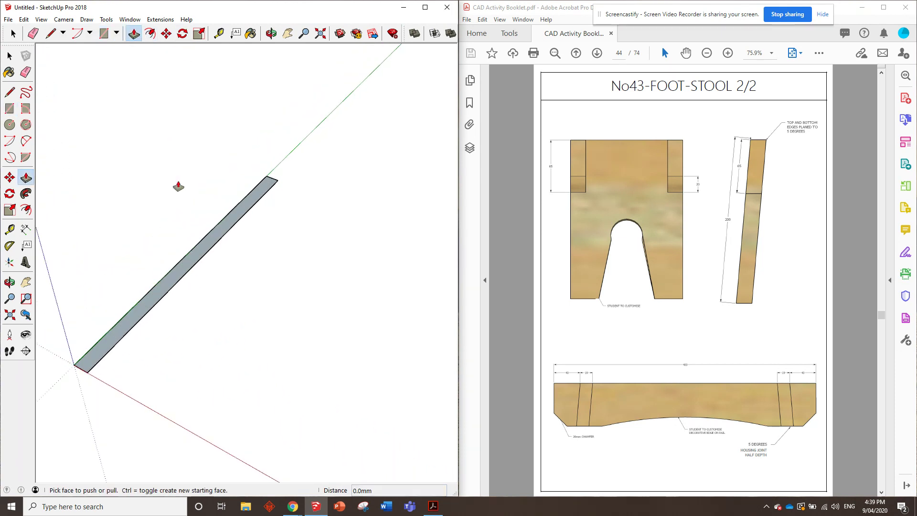
left_click(147, 303)
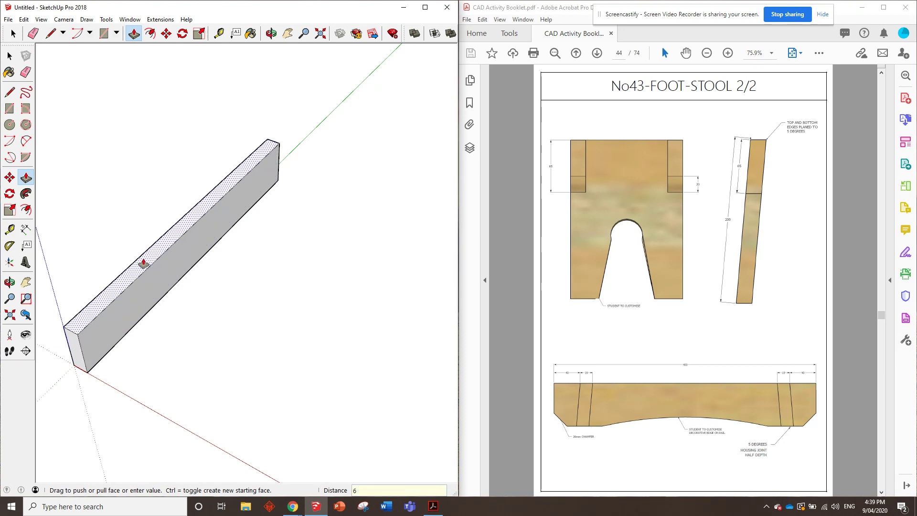
type("65")
key("Return")
- Select the whole rail and make it a component, keeping the default definition settings
middle_click_drag(143, 259, 311, 222)
scroll(182, 241, "up", 3)
middle_click_drag(182, 242, 125, 172)
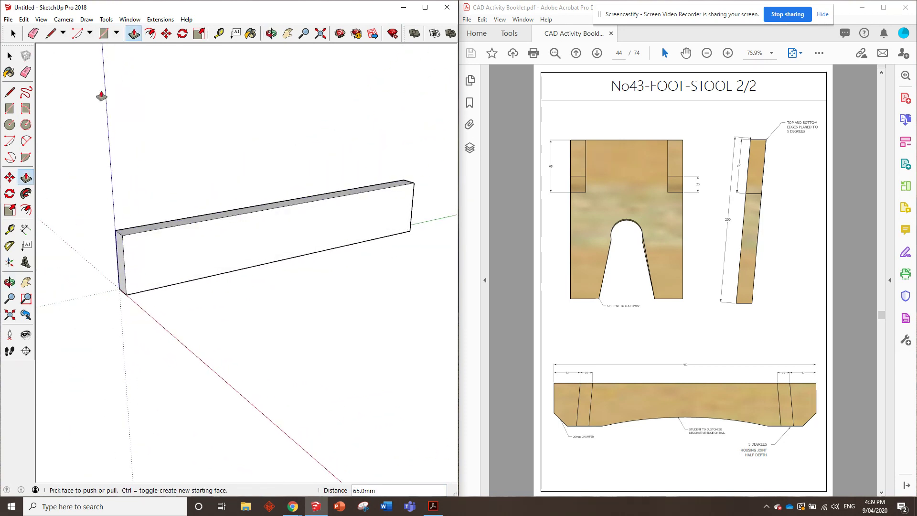
left_click(9, 56)
triple_click(192, 228)
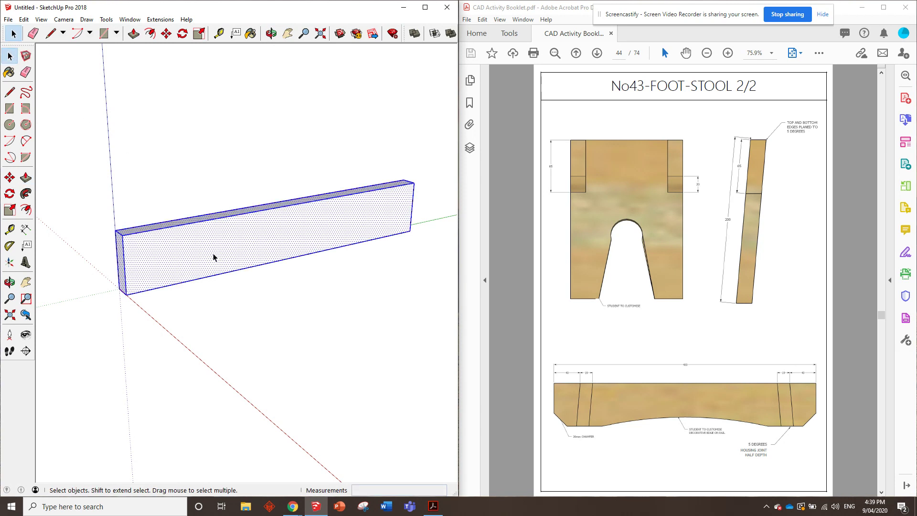
right_click(208, 240)
left_click(260, 312)
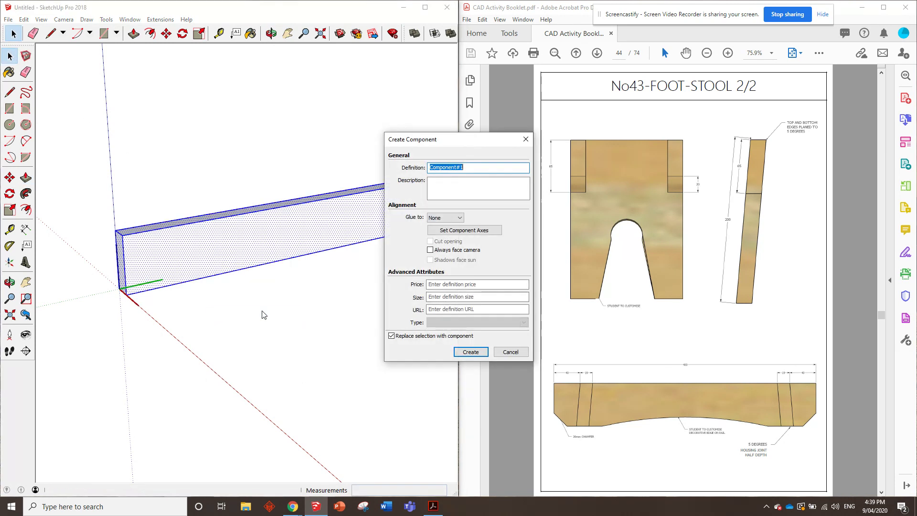
left_click(472, 352)
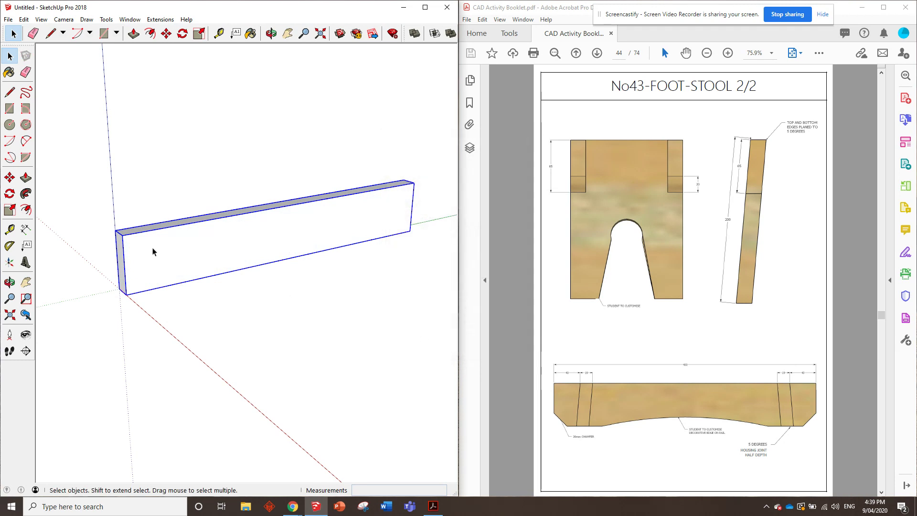
- Open the rail component for editing and mark guide points on its top edge 40 mm from the origin end and 19 mm further along
double_click(233, 240)
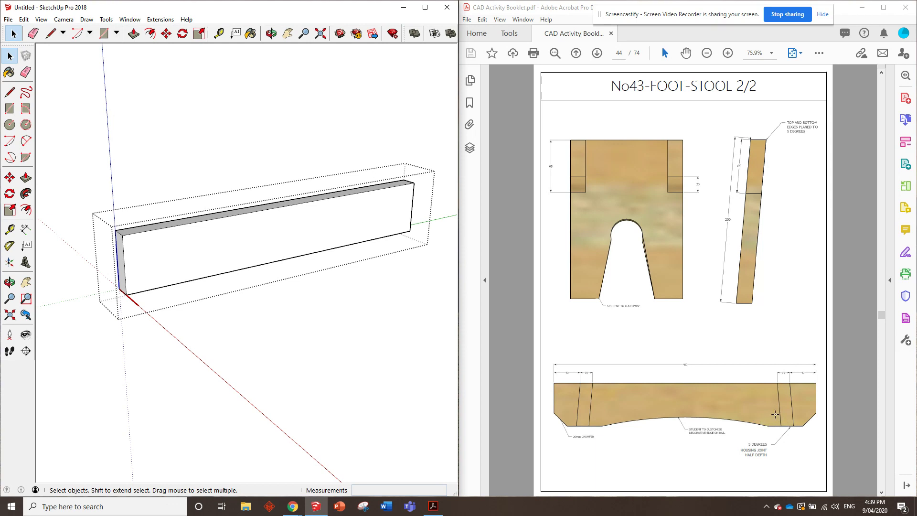
scroll(790, 414, "up", 2, "ctrl")
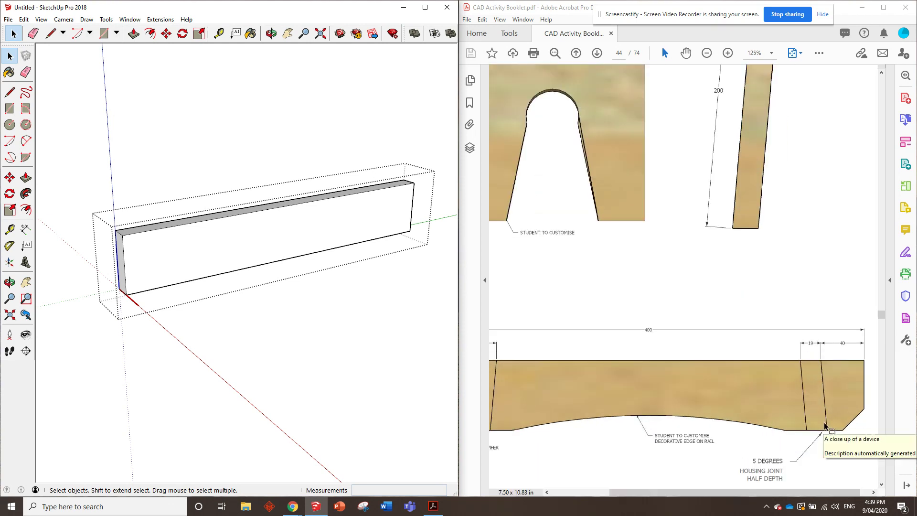
scroll(825, 425, "down", 1, "ctrl")
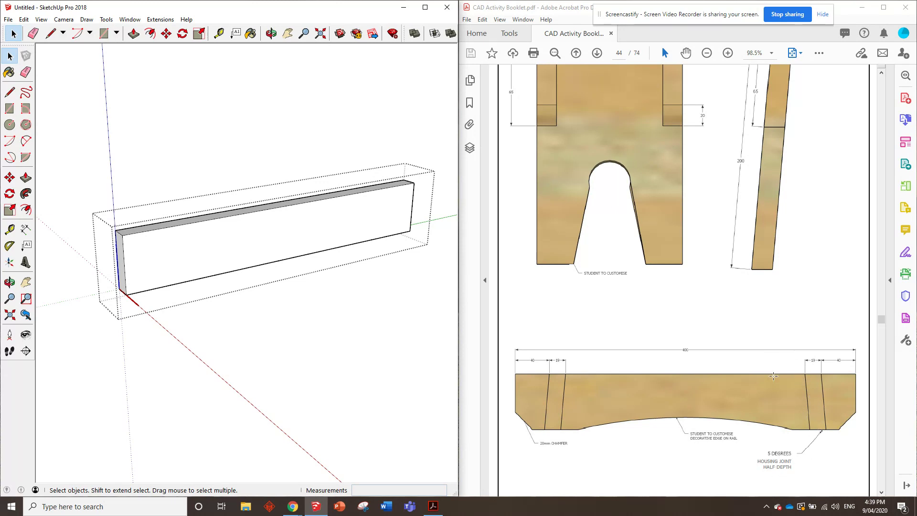
scroll(755, 374, "up", 8)
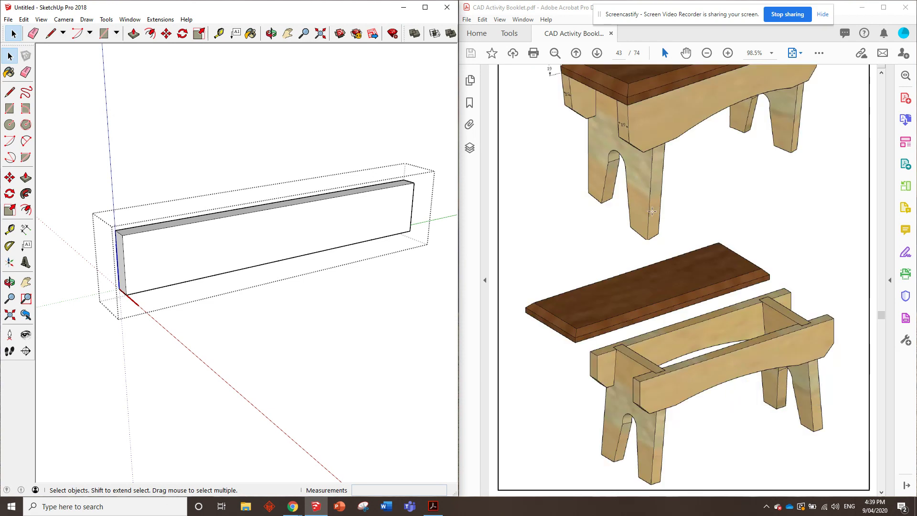
scroll(658, 229, "down", 8)
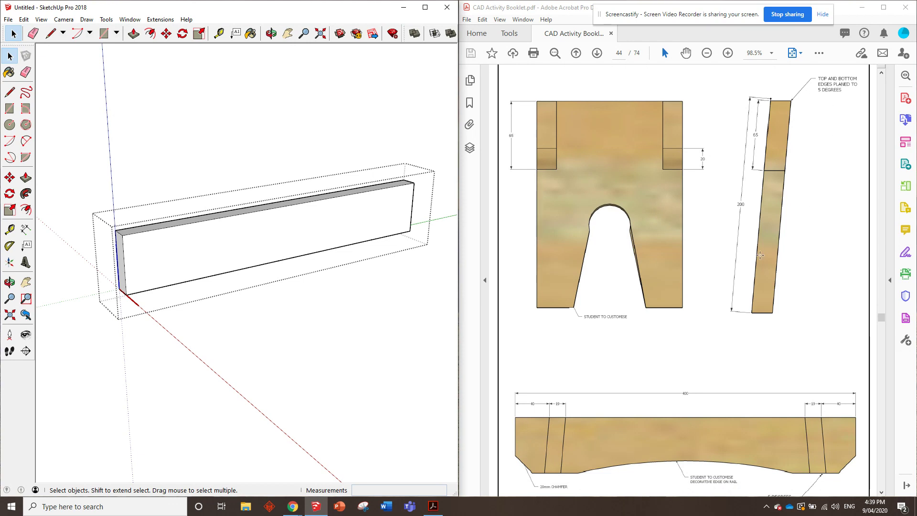
scroll(760, 255, "down", 3)
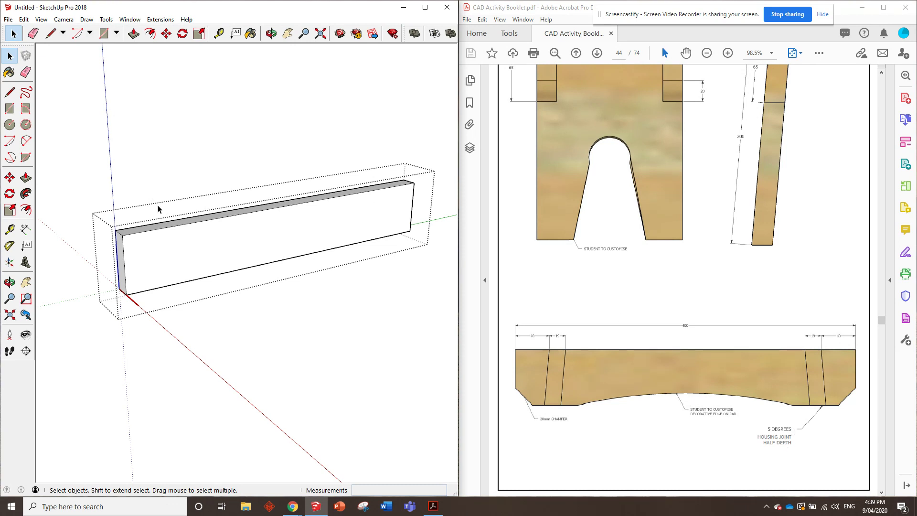
scroll(173, 248, "up", 4)
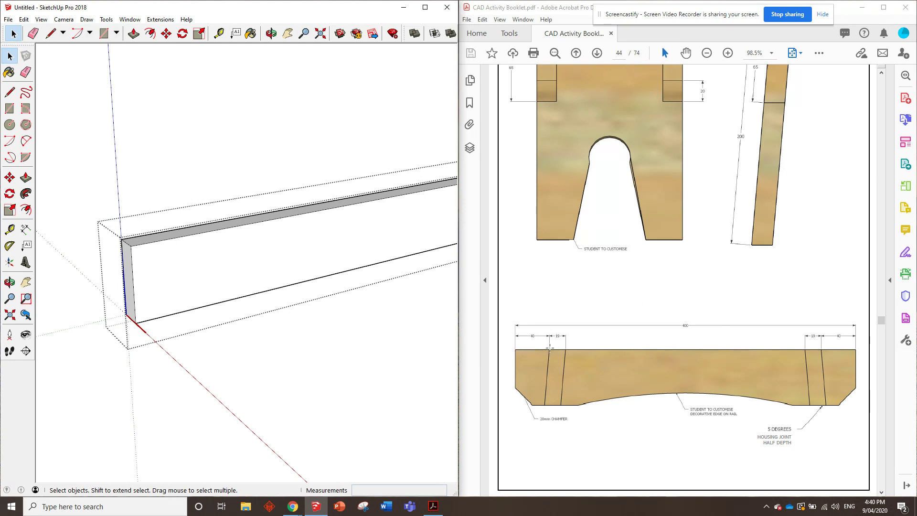
left_click(218, 33)
left_click(132, 246)
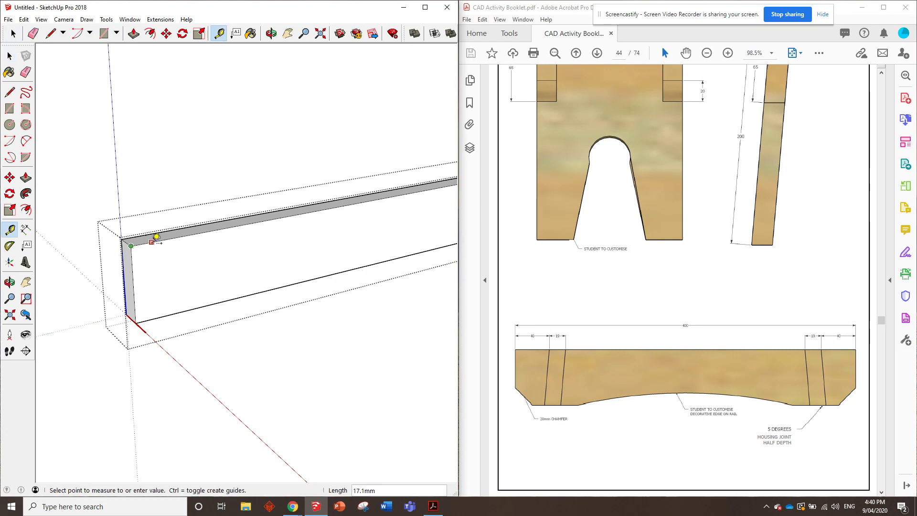
key("Return")
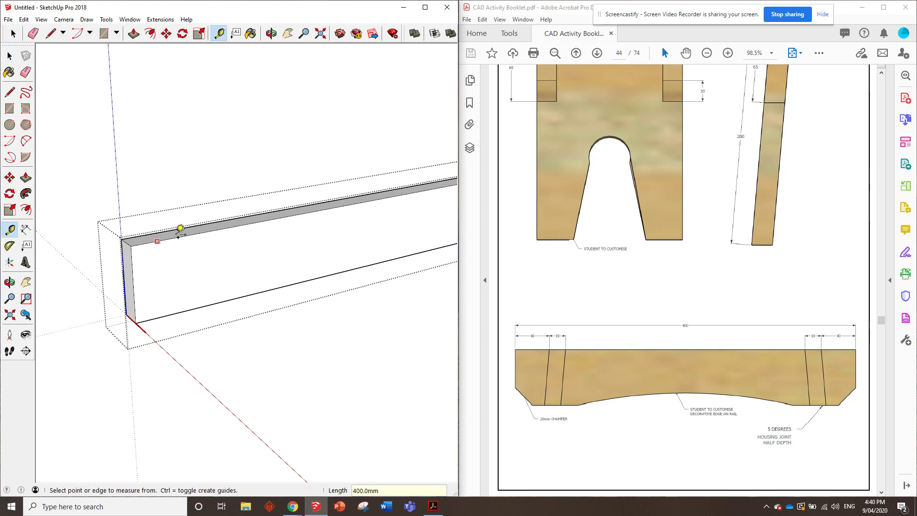
left_click(185, 231)
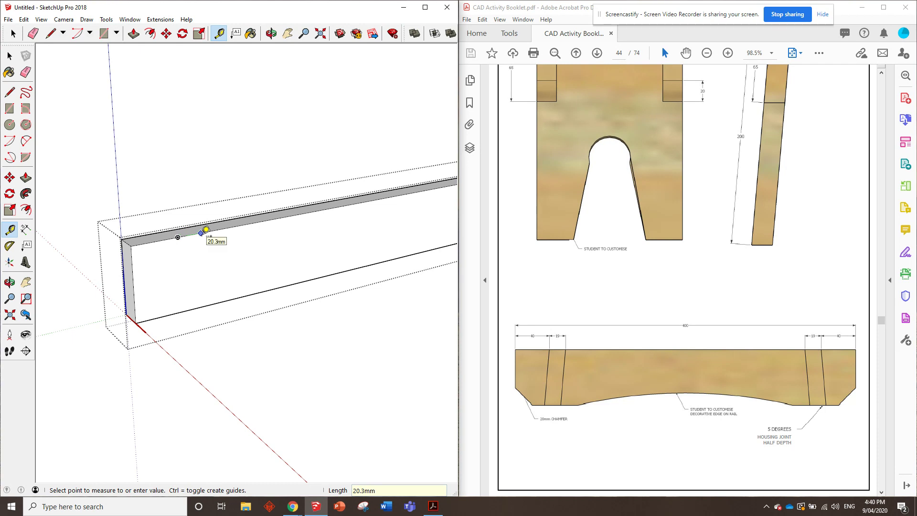
key("Return")
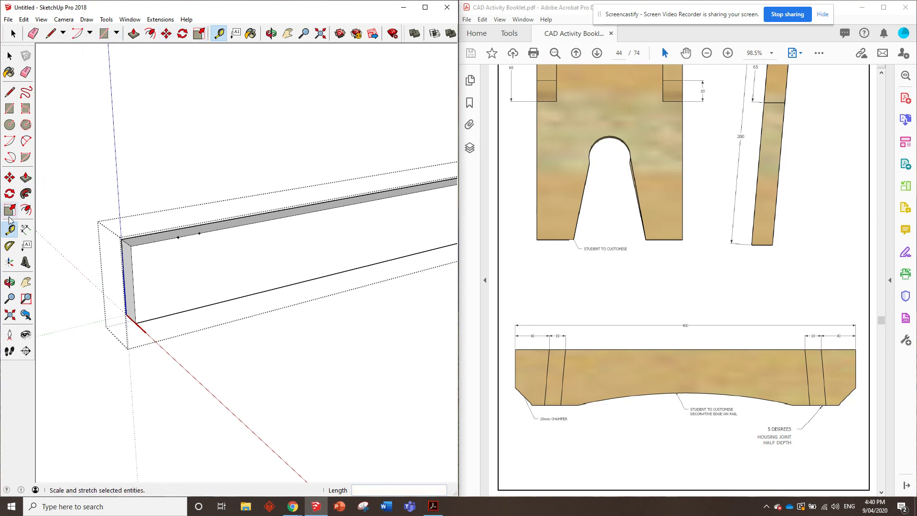
- Add protractor guide lines through both guide points on the rail's face, 5 degrees from vertical and slanting down towards the origin end
left_click(10, 246)
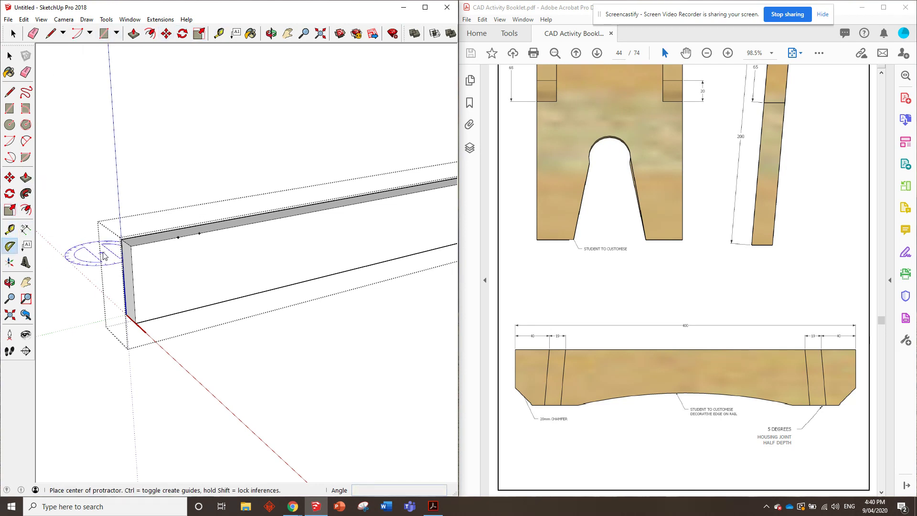
left_click(177, 237)
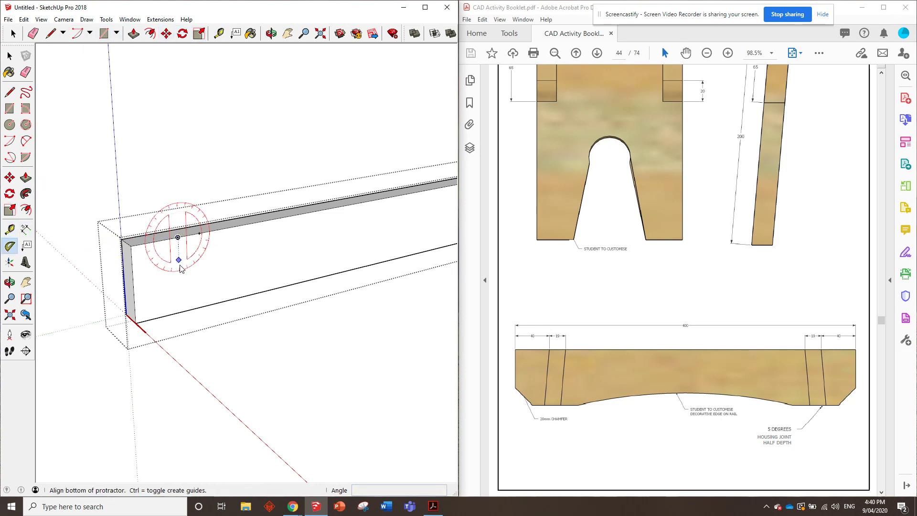
left_click(180, 312)
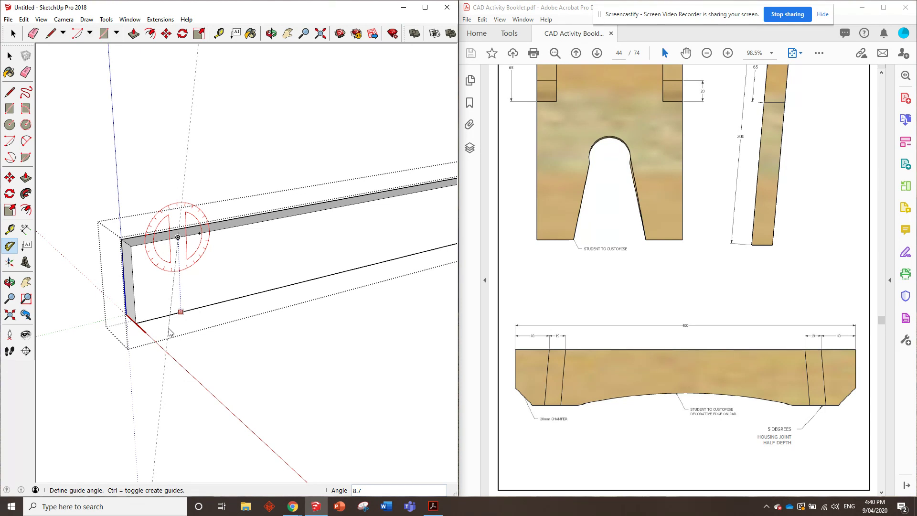
key("Return")
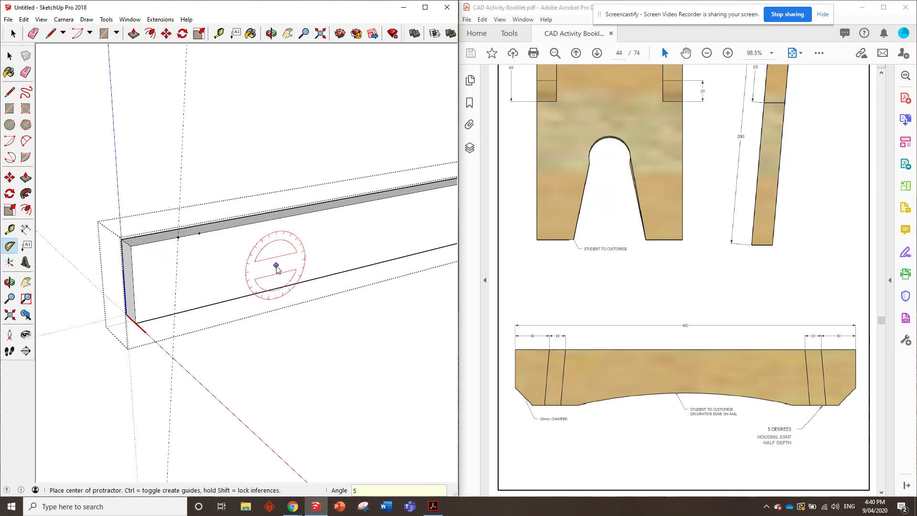
middle_click_drag(182, 318, 207, 231)
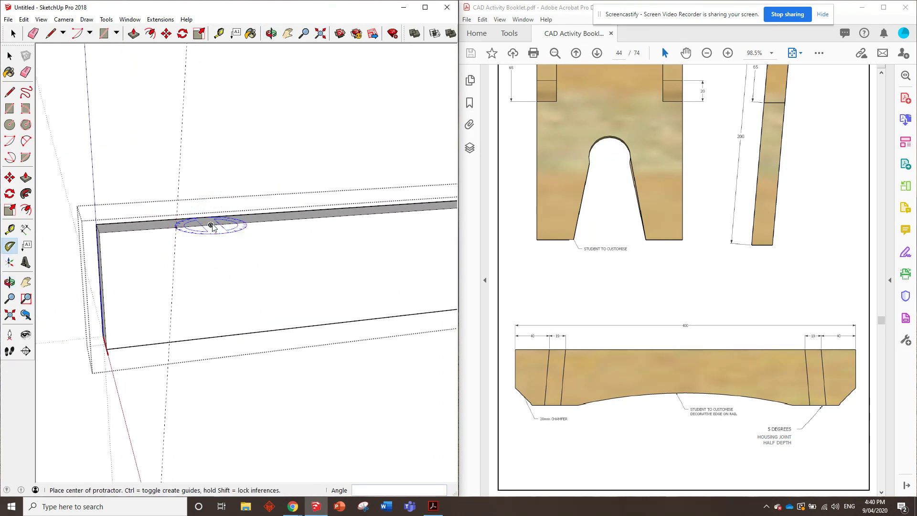
left_click(210, 225)
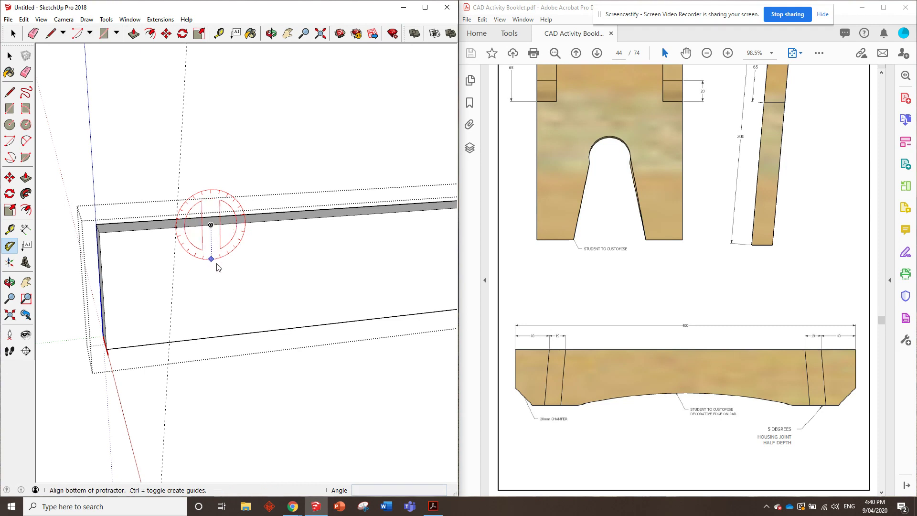
left_click(213, 288)
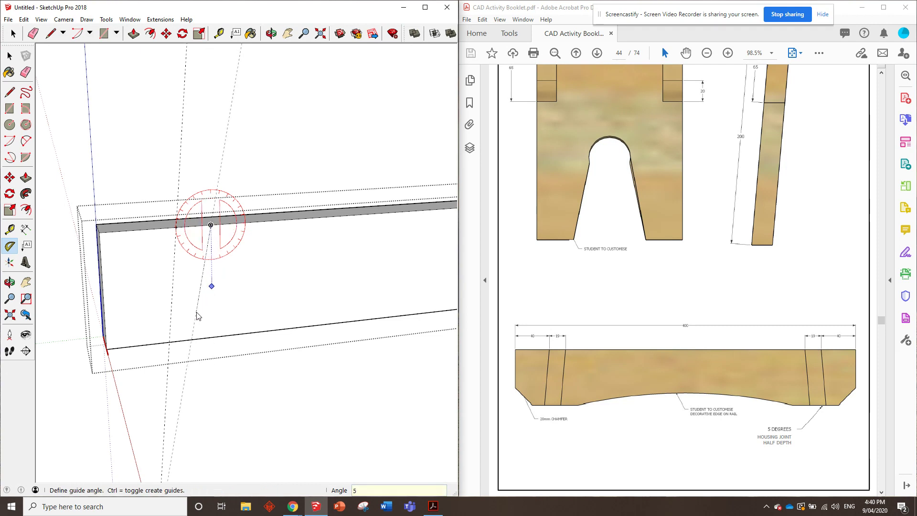
key("Return")
- Mark guide points on the rail's top front edge 40 mm from the far end and 19 mm further inward
scroll(127, 277, "down", 3)
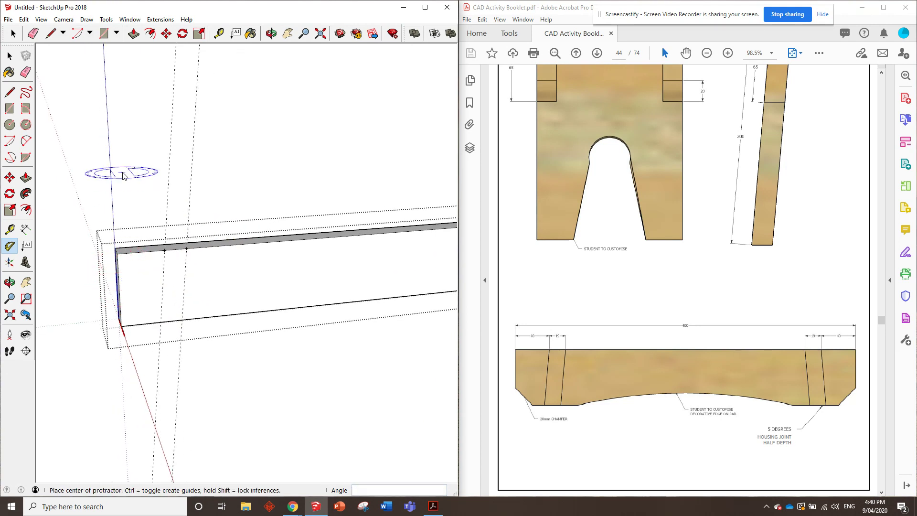
scroll(96, 207, "down", 3)
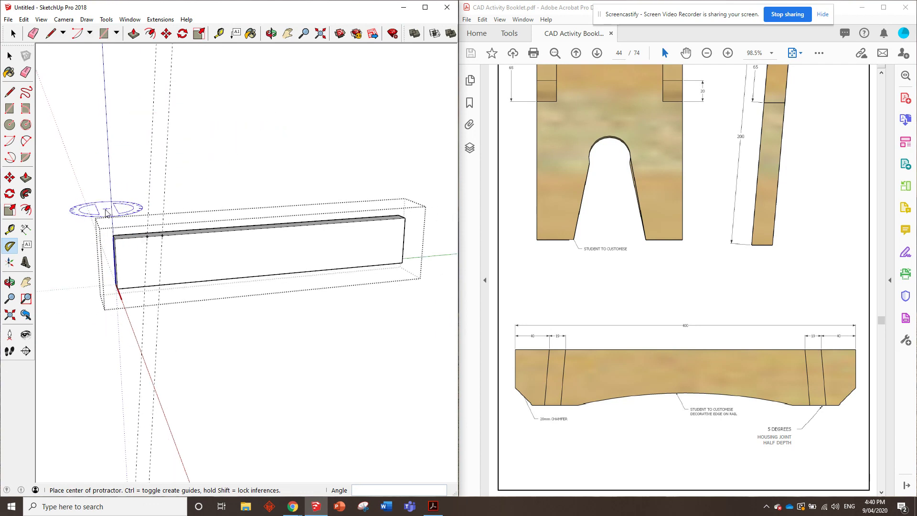
scroll(385, 206, "up", 3)
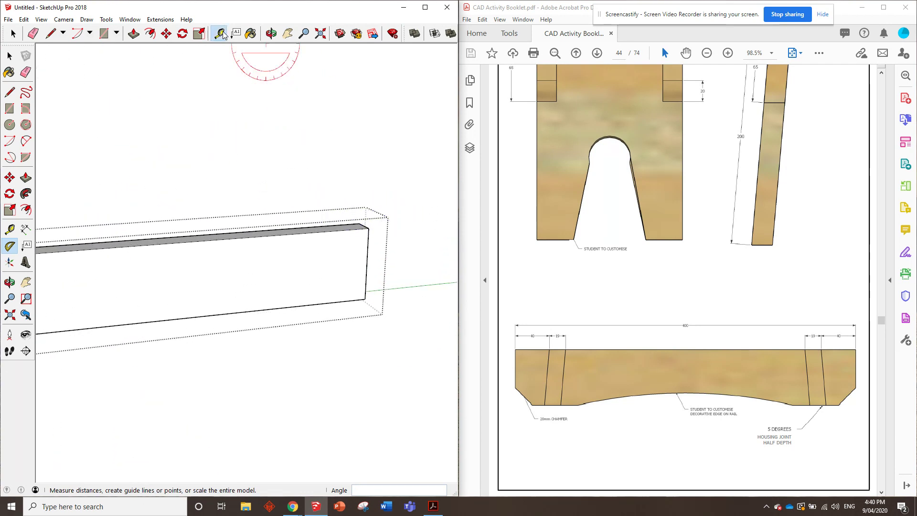
left_click(218, 33)
left_click(369, 229)
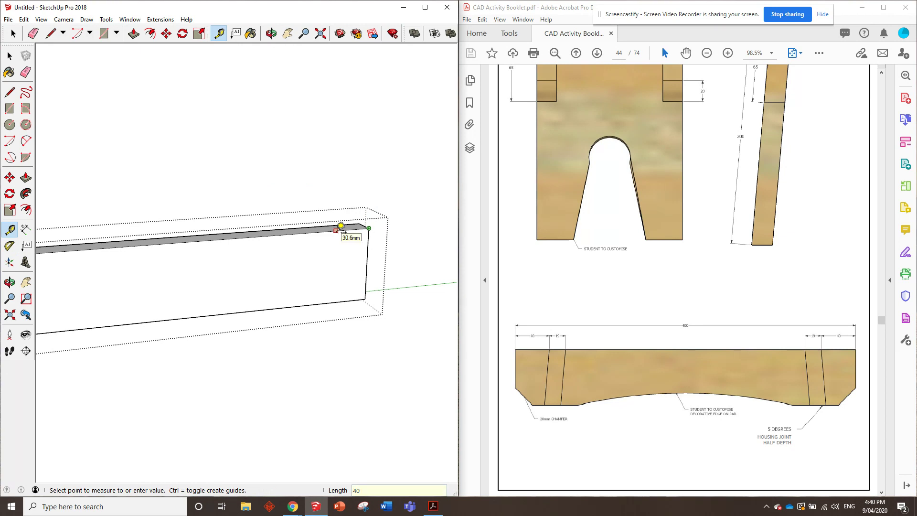
key("Return")
left_click(325, 231)
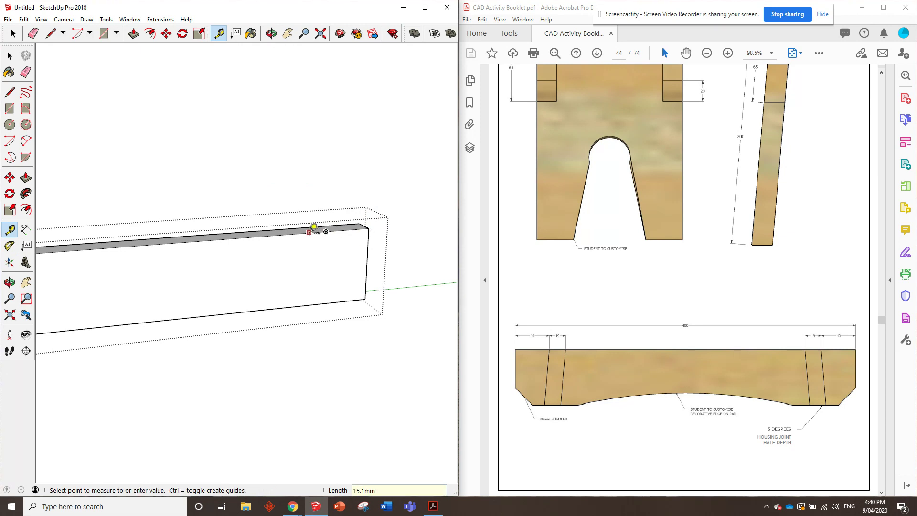
type("19")
key("Return")
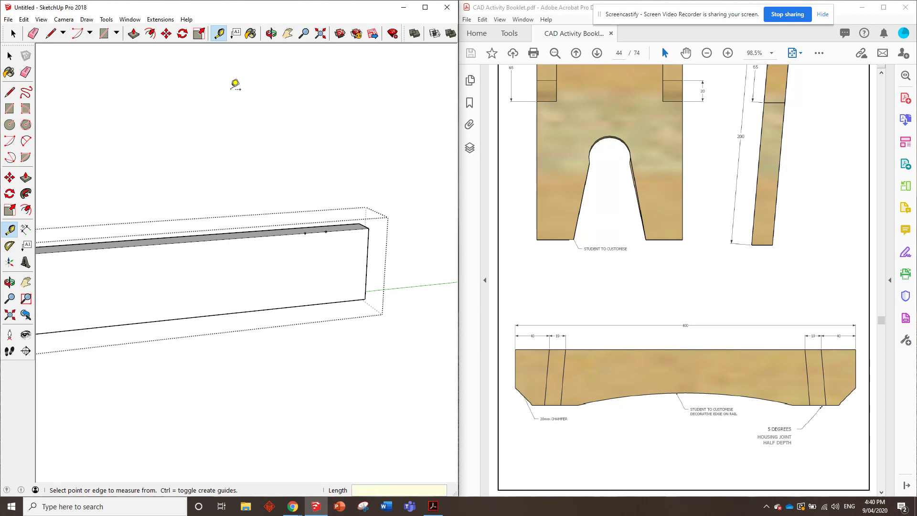
- Add protractor guide lines through both far-end guide points on the rail's face, 5 degrees from vertical and slanting down towards the far end
left_click(9, 245)
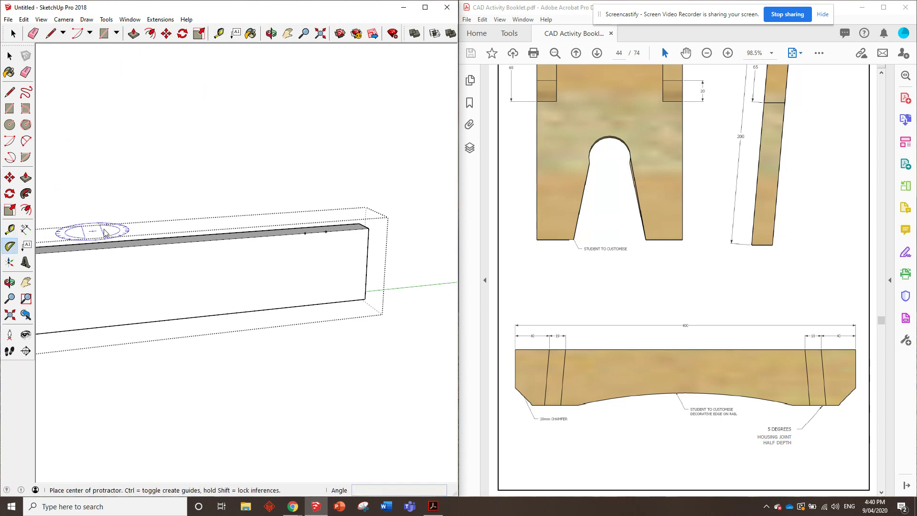
left_click(305, 234)
key("Escape")
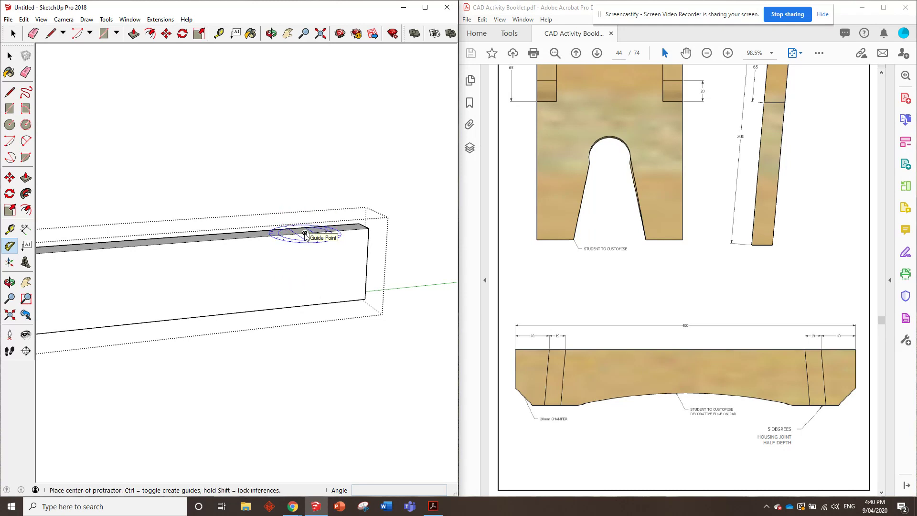
key("Right")
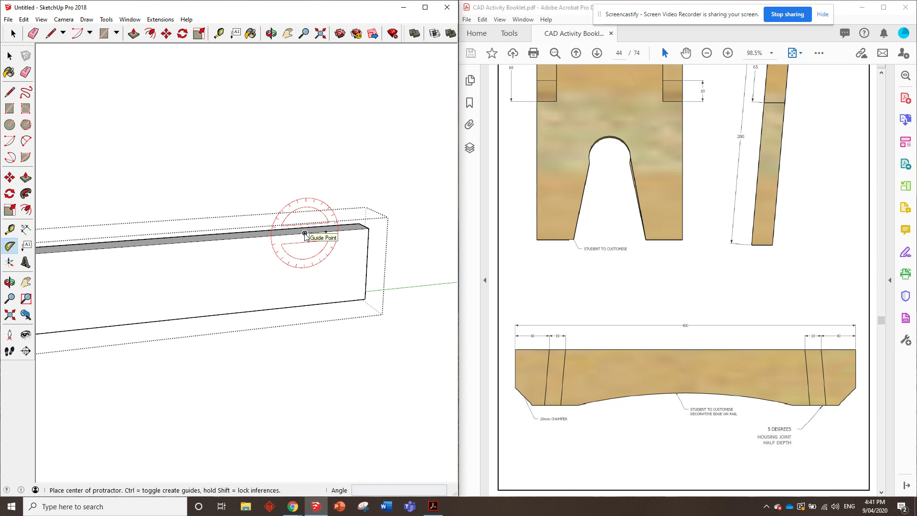
left_click(305, 233)
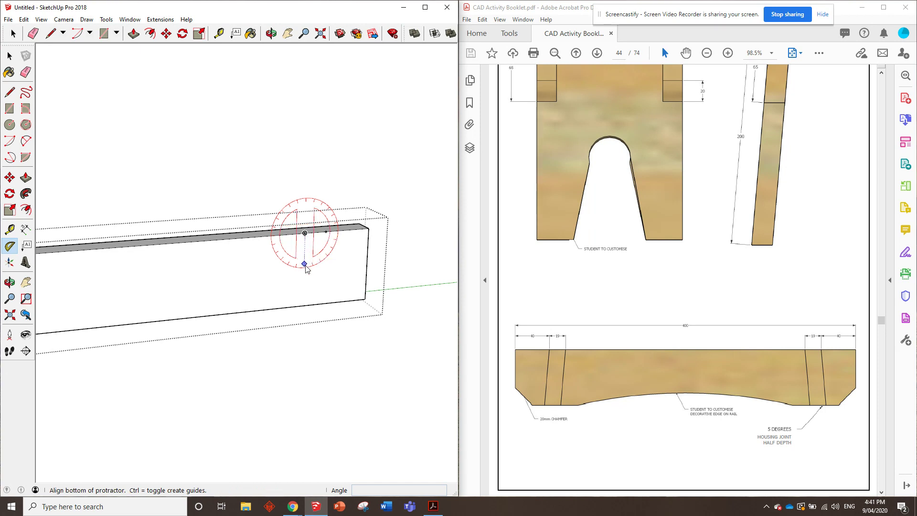
left_click(304, 286)
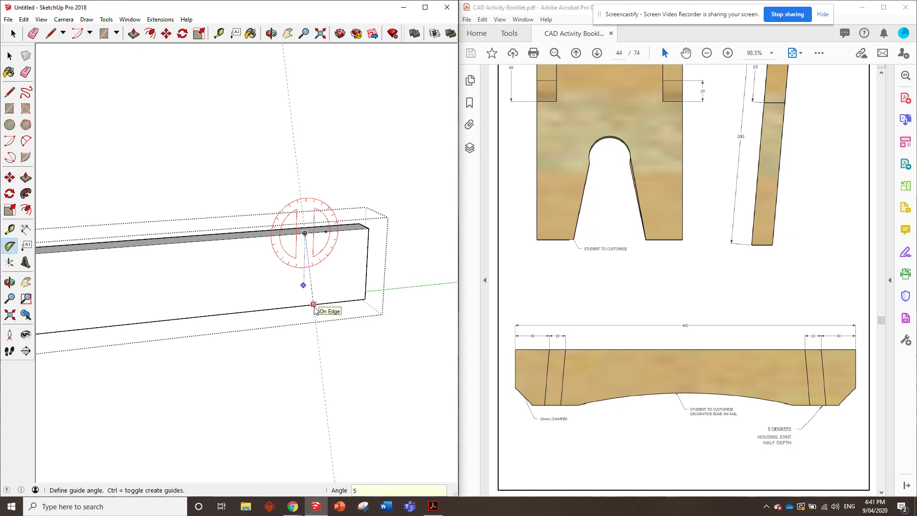
left_click(314, 305)
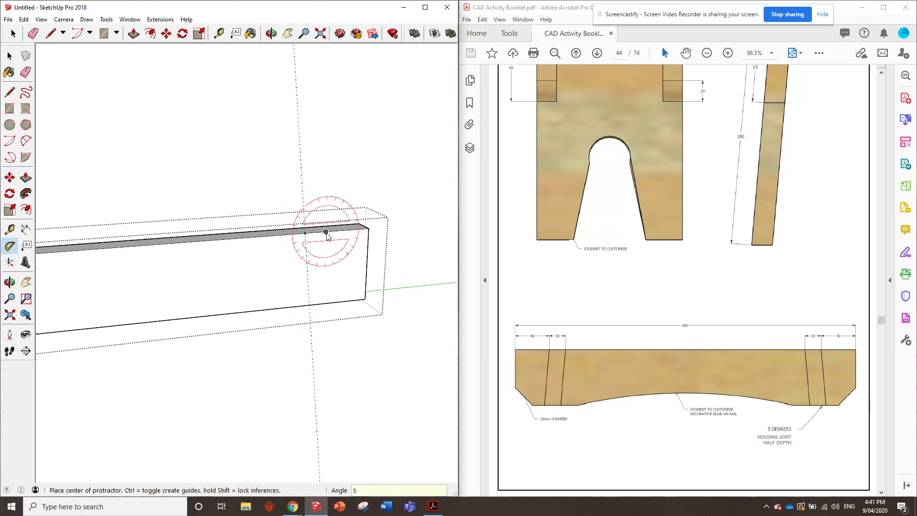
left_click(326, 232)
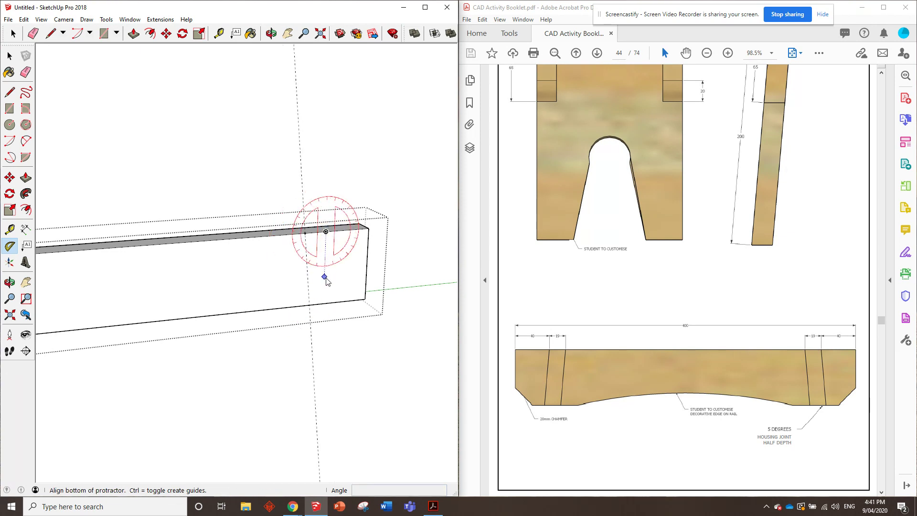
left_click(325, 278)
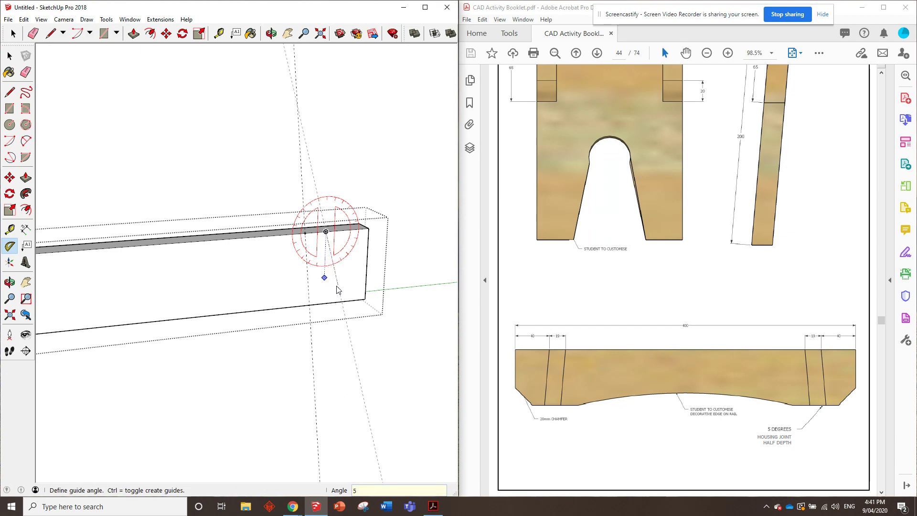
left_click(324, 284)
- Draw lines along the four slanted guides from the rail's top edge to its bottom edge to outline both housing joints
middle_click_drag(324, 286, 315, 225)
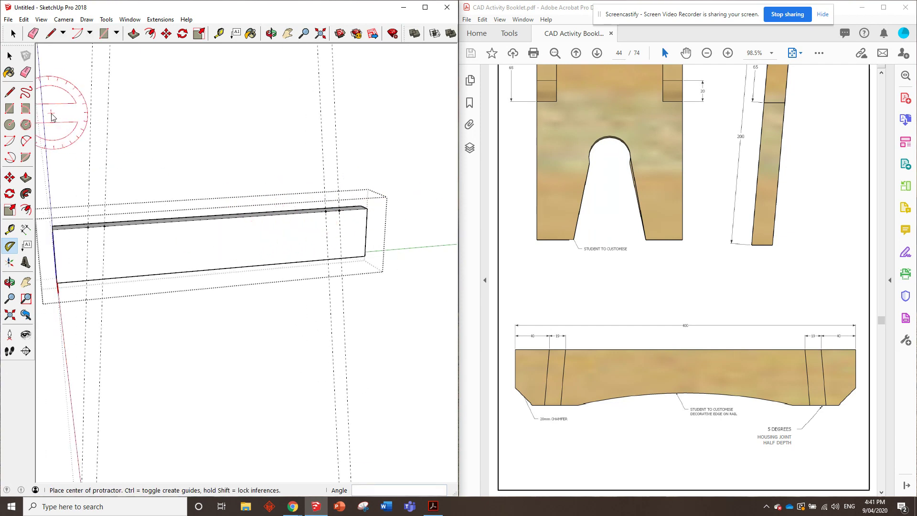
left_click(51, 33)
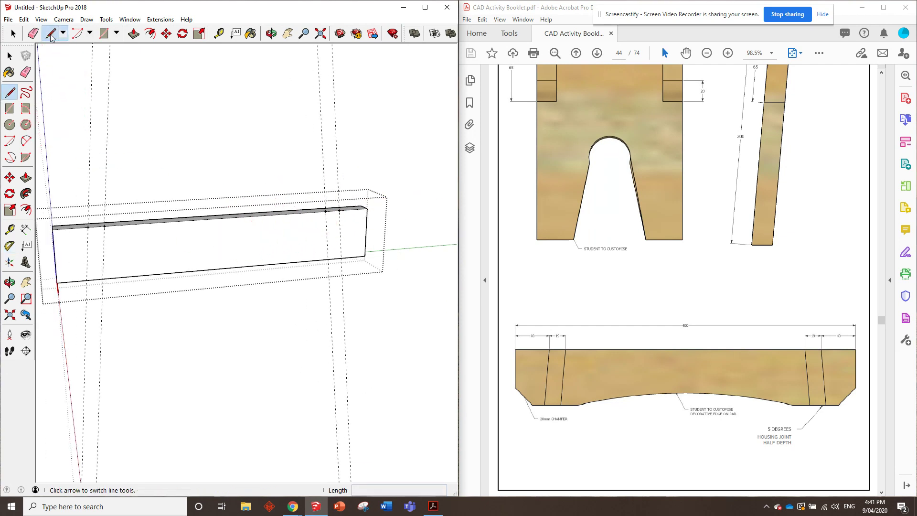
left_click(87, 227)
left_click(87, 279)
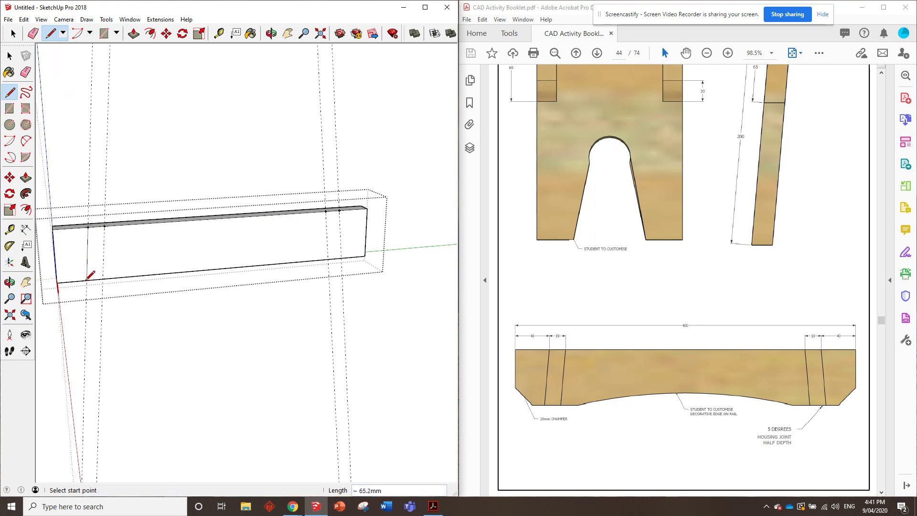
left_click(104, 226)
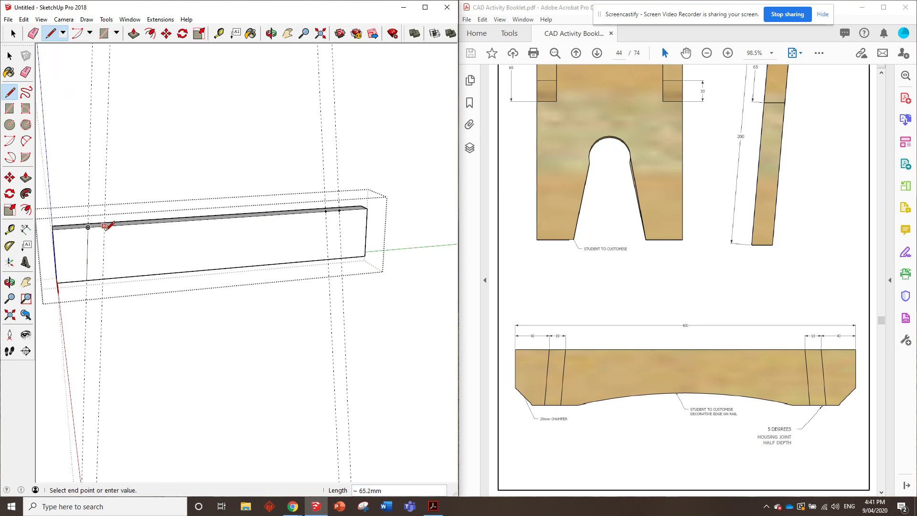
left_click(103, 279)
left_click(326, 211)
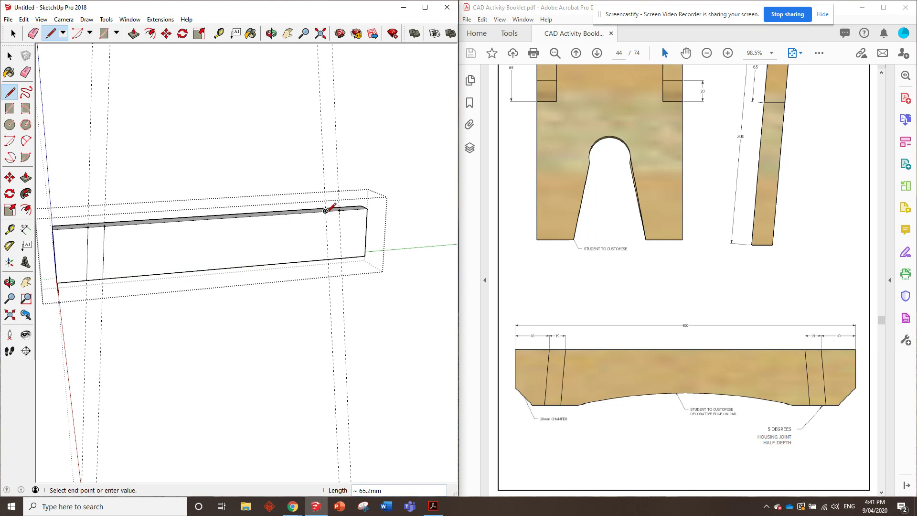
left_click(328, 261)
left_click(339, 210)
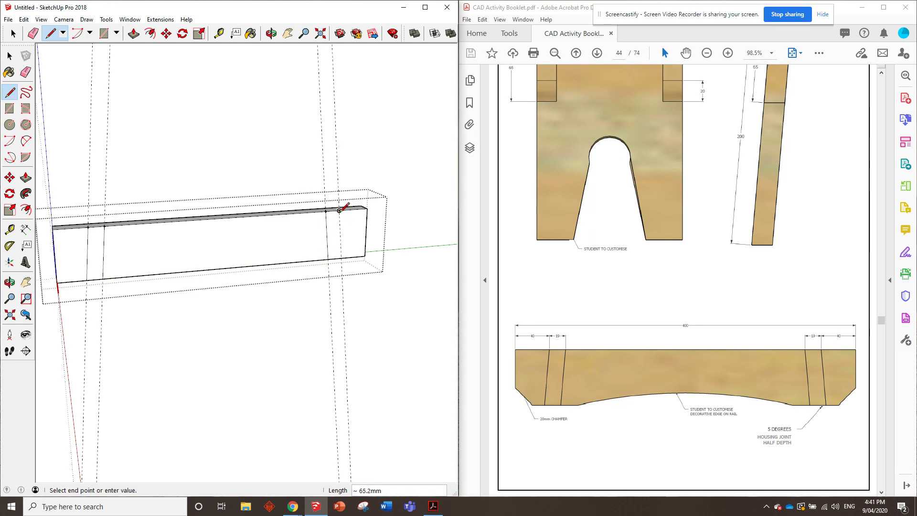
left_click(341, 259)
- Push/Pull the two slanted housing faces 9.5 mm into the rail to cut the half-depth joints
left_click(26, 177)
scroll(37, 192, "up", 1)
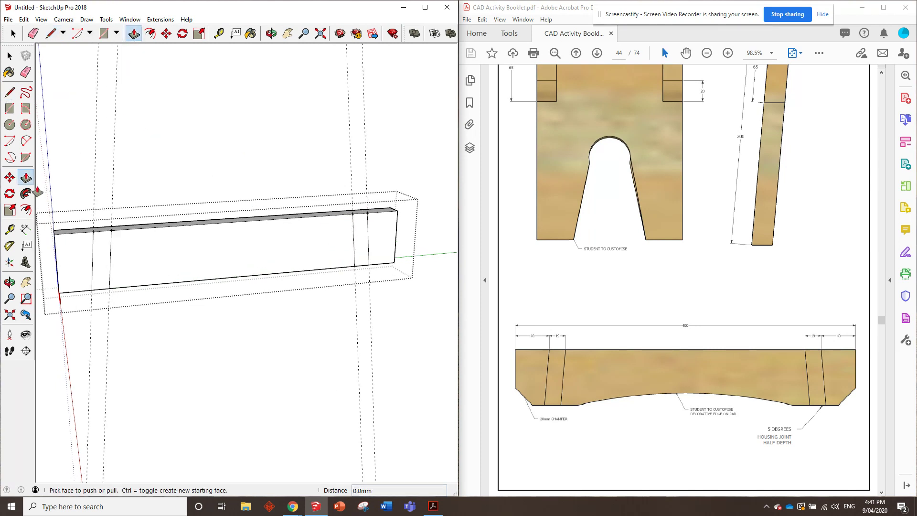
scroll(37, 192, "up", 1)
left_click(109, 262)
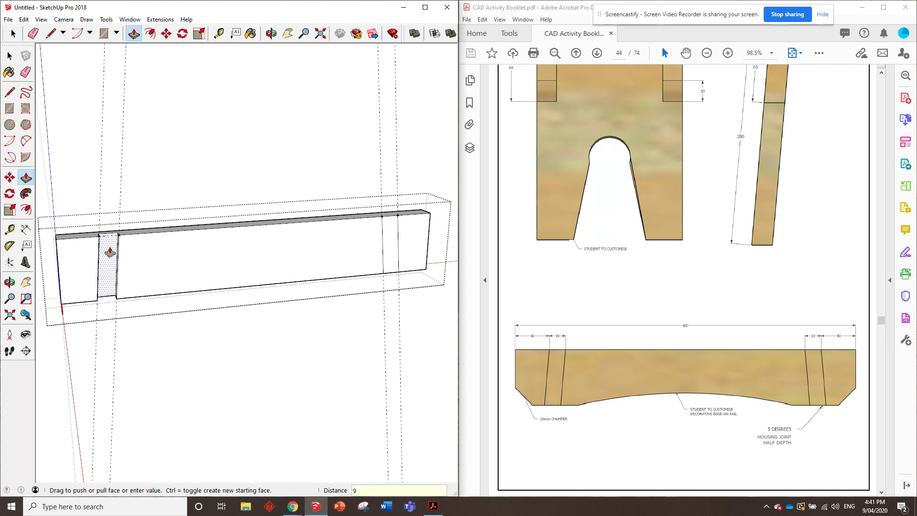
key("Return")
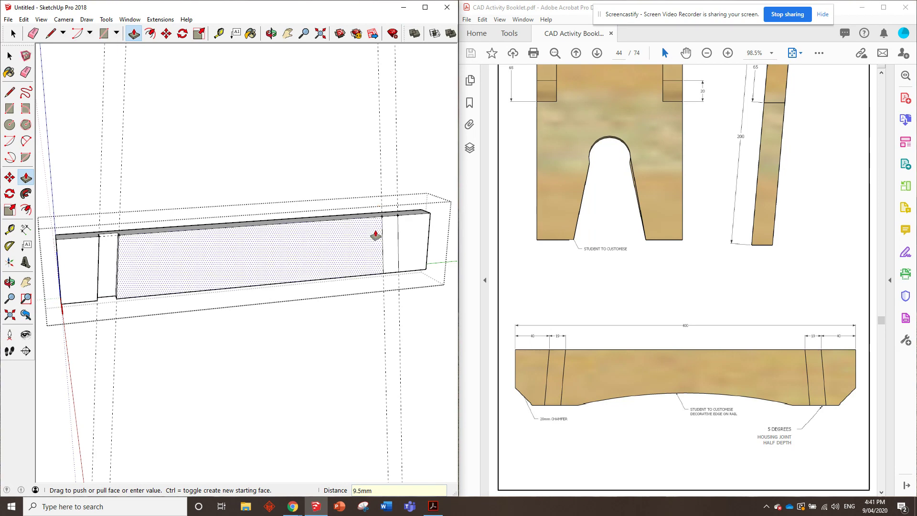
mouse_move(363, 228)
middle_mouse_down()
mouse_move(299, 260)
mouse_move(420, 313)
mouse_move(344, 282)
mouse_move(310, 244)
mouse_move(330, 205)
mouse_move(228, 194)
middle_mouse_up()
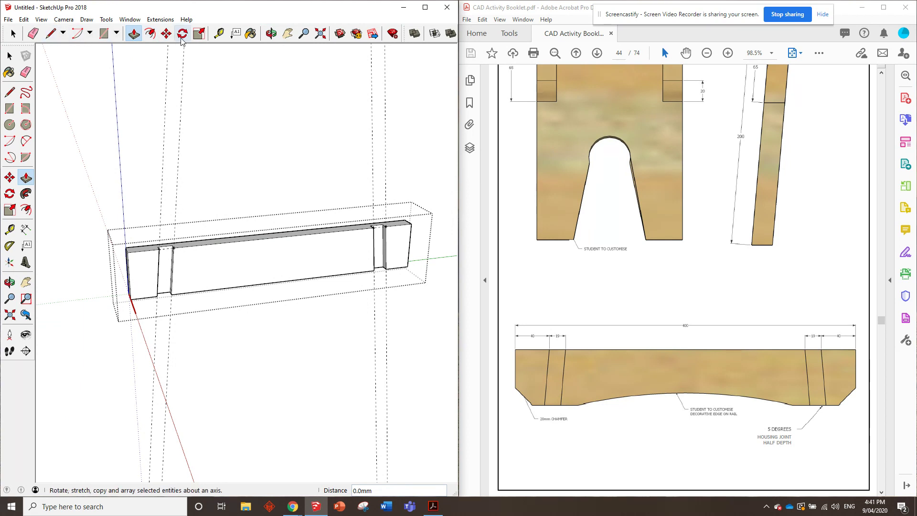
- Mark guide points 20 mm along the bottom edge and 20 mm up the end edge from the front lower corner at the origin end
left_click(219, 33)
scroll(149, 270, "up", 3)
left_click(118, 321)
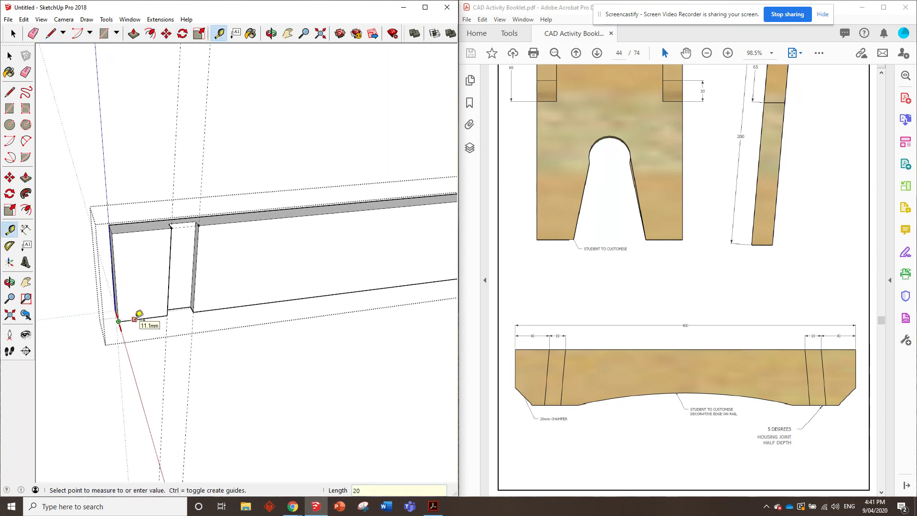
key("Return")
left_click(119, 320)
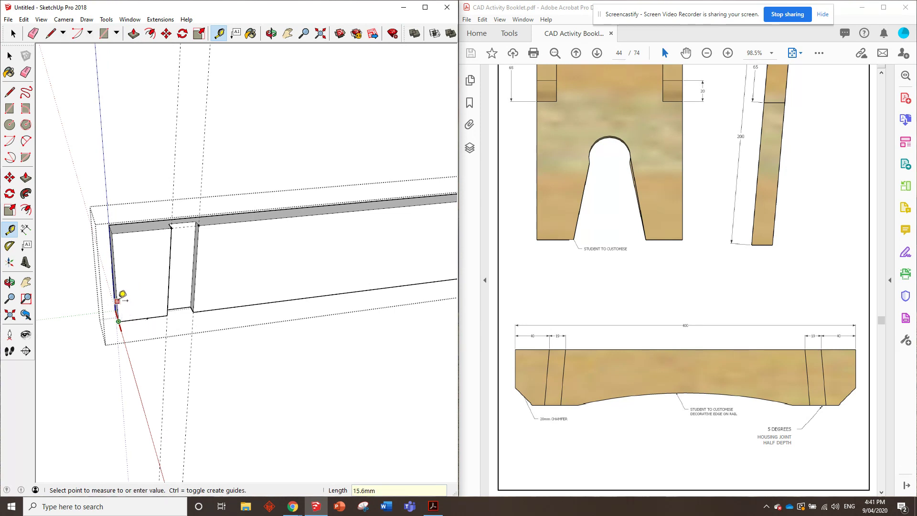
type("20")
key("Return")
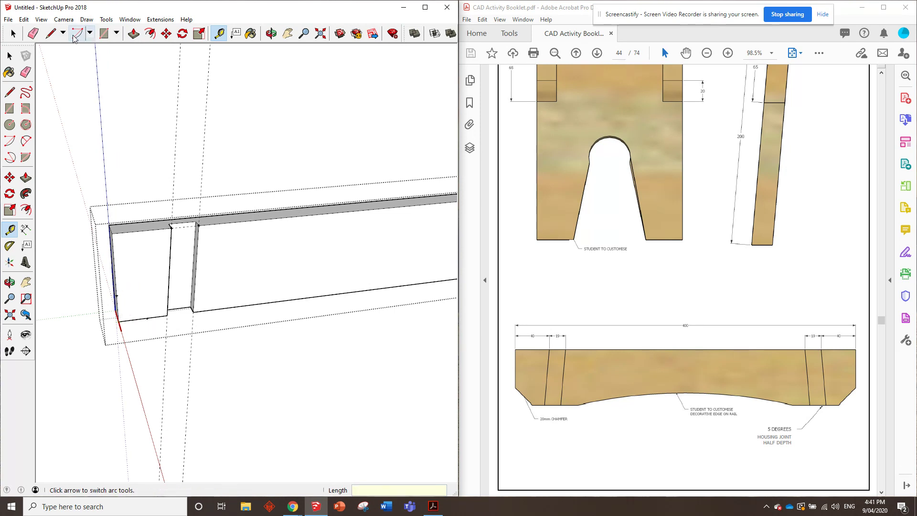
- Draw the chamfer line between the origin-end guide points and push the corner triangle 19 mm through the rail to remove it
left_click(50, 33)
left_click(117, 296)
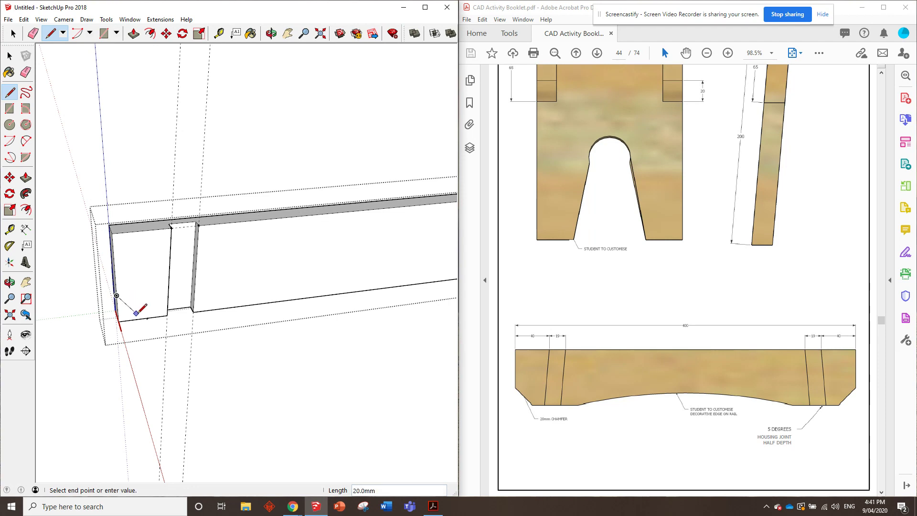
left_click(147, 318)
left_click(134, 33)
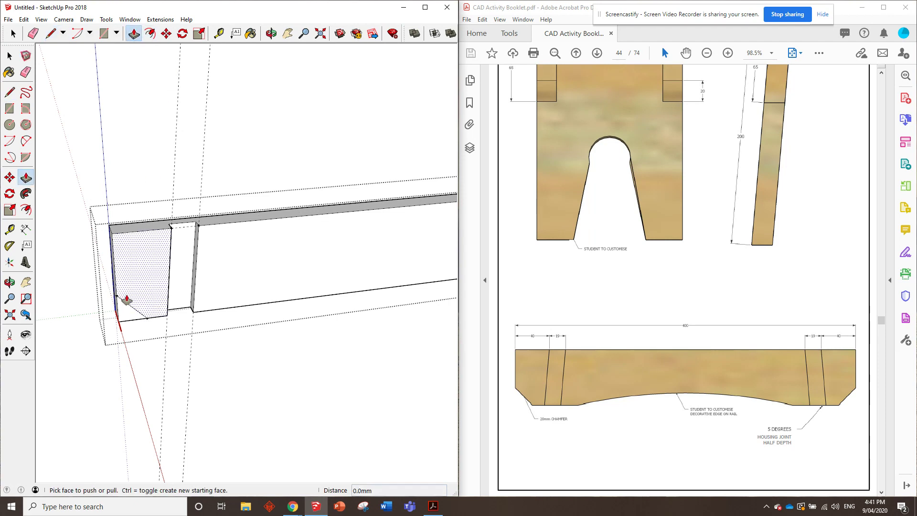
left_click(123, 310)
left_click(100, 300)
- Mark guide points 20 mm along the bottom edge and 20 mm up the end edge from the front lower corner at the far end
mouse_move(100, 300)
middle_mouse_down()
mouse_move(180, 228)
mouse_move(324, 170)
mouse_move(170, 205)
middle_mouse_up()
scroll(165, 250, "down", 3)
mouse_move(165, 249)
middle_mouse_down()
mouse_move(338, 225)
mouse_move(215, 260)
middle_mouse_up()
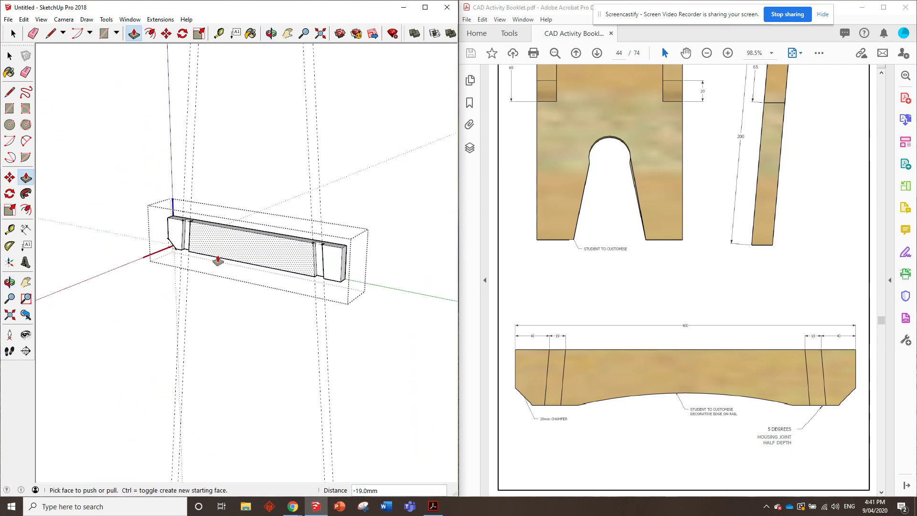
scroll(344, 293, "up", 5)
left_click(219, 33)
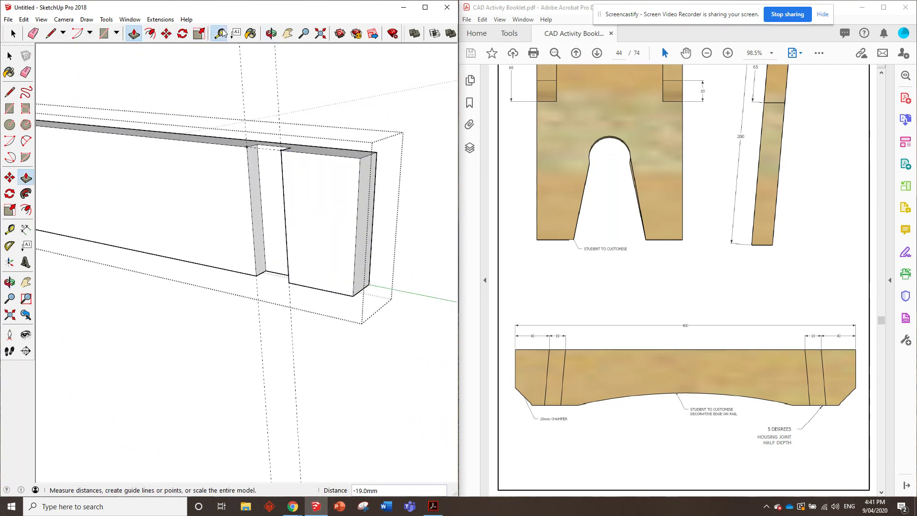
left_click(353, 295)
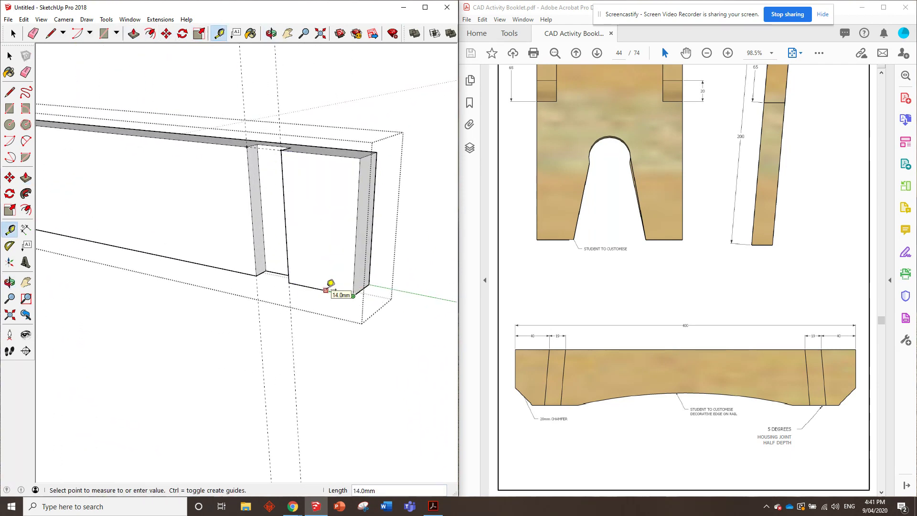
type("20")
key("Return")
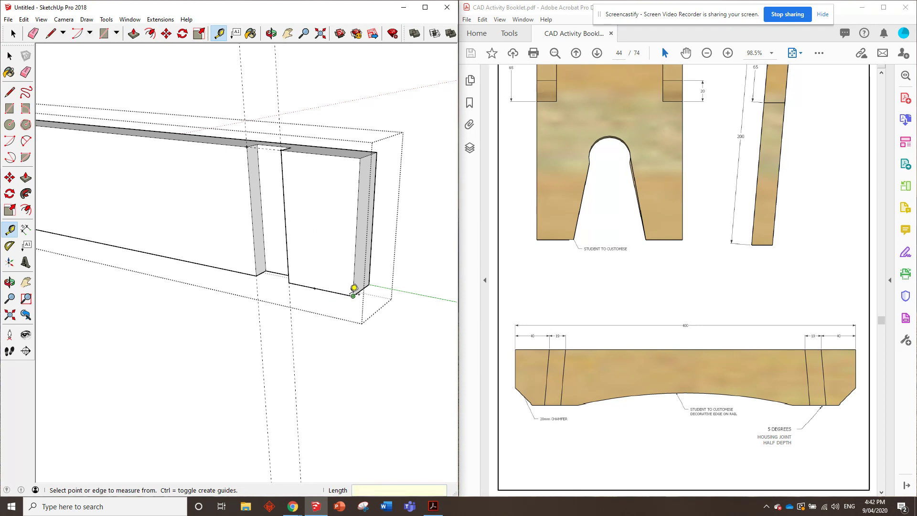
left_click(353, 295)
type("20")
key("Return")
- Draw the chamfer line across the far end's lower corner between its two guide points
key("l")
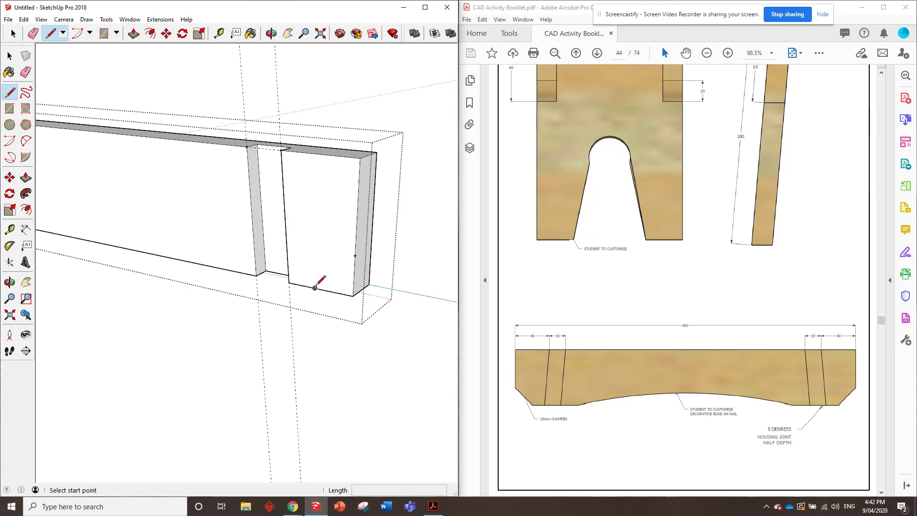
left_click(315, 288)
left_click(355, 256)
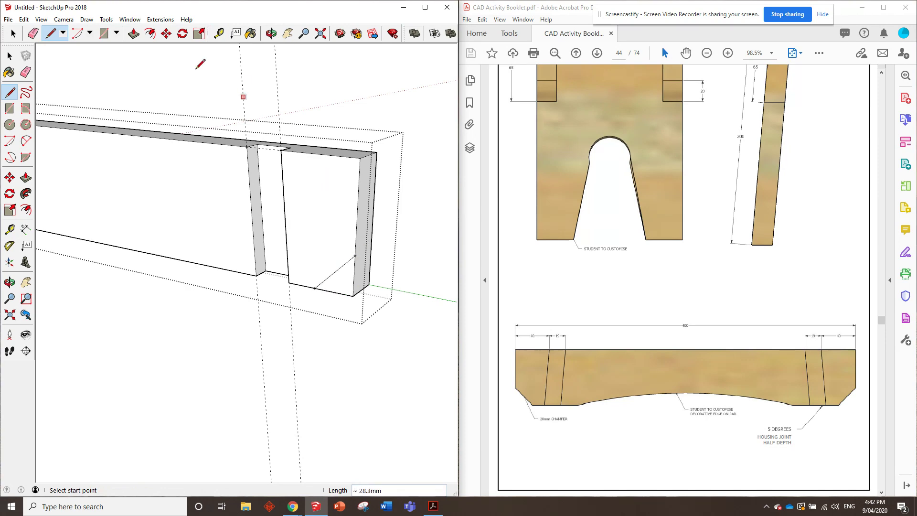
- Push the corner triangle at the rail's far end 19 mm through the thickness to finish the chamfer
left_click(134, 34)
left_click(356, 279)
left_click(381, 258)
scroll(381, 257, "down", 3)
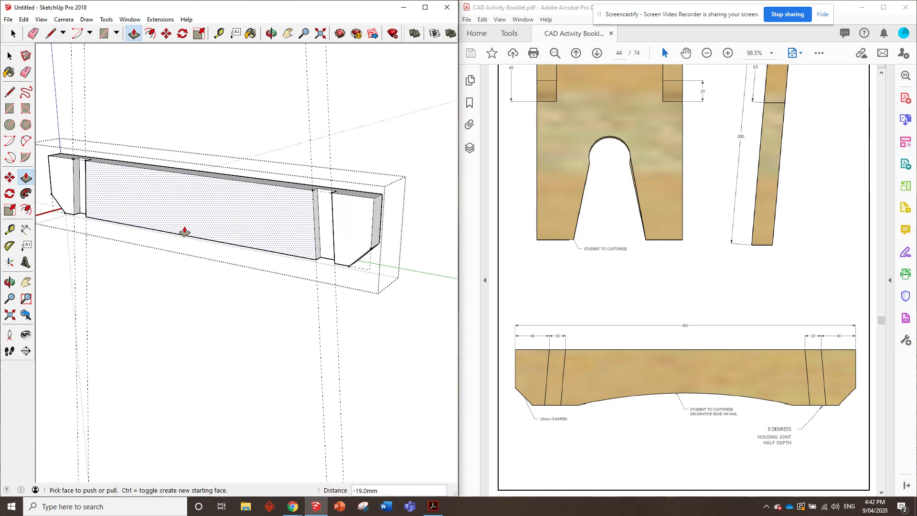
- Try small arcs along the rail's bottom edge as a decorative pattern and undo them
mouse_move(185, 233)
middle_mouse_down()
mouse_move(321, 229)
mouse_move(176, 207)
mouse_move(409, 245)
middle_mouse_up()
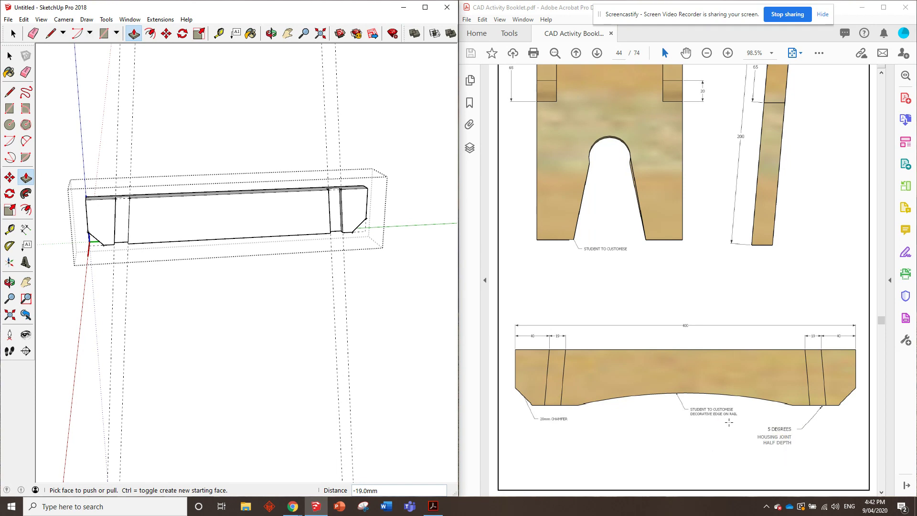
mouse_move(197, 265)
middle_mouse_down()
mouse_move(194, 253)
mouse_move(334, 250)
mouse_move(254, 268)
middle_mouse_up()
scroll(159, 215, "up", 1)
middle_click_drag(231, 219, 202, 213)
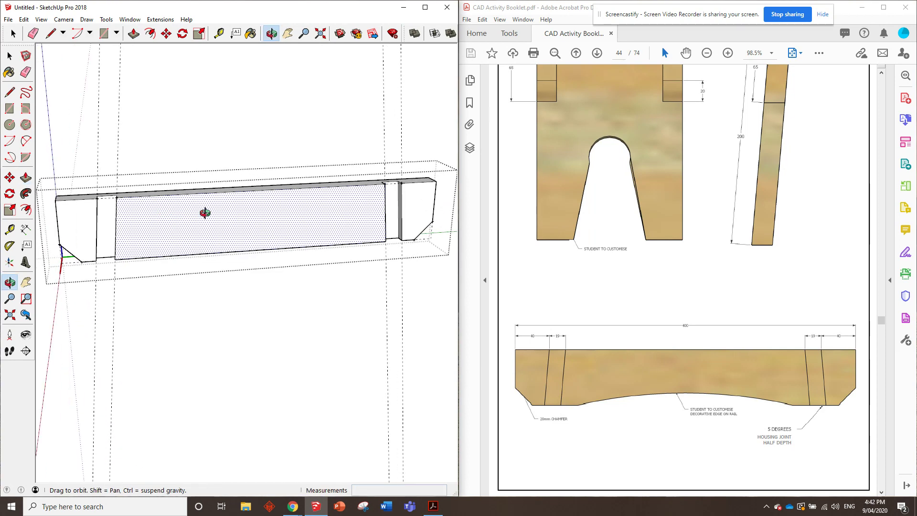
scroll(687, 226, "up", 6)
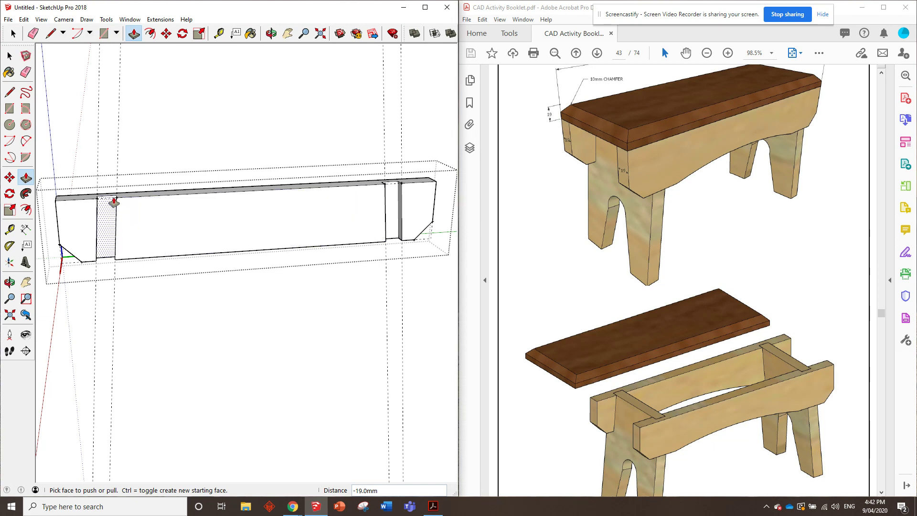
left_click(26, 141)
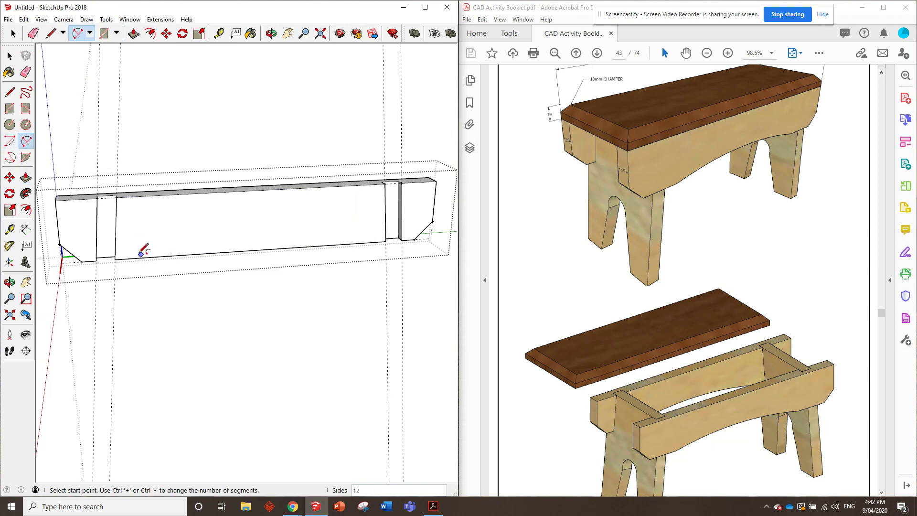
left_click(137, 257)
left_click(172, 257)
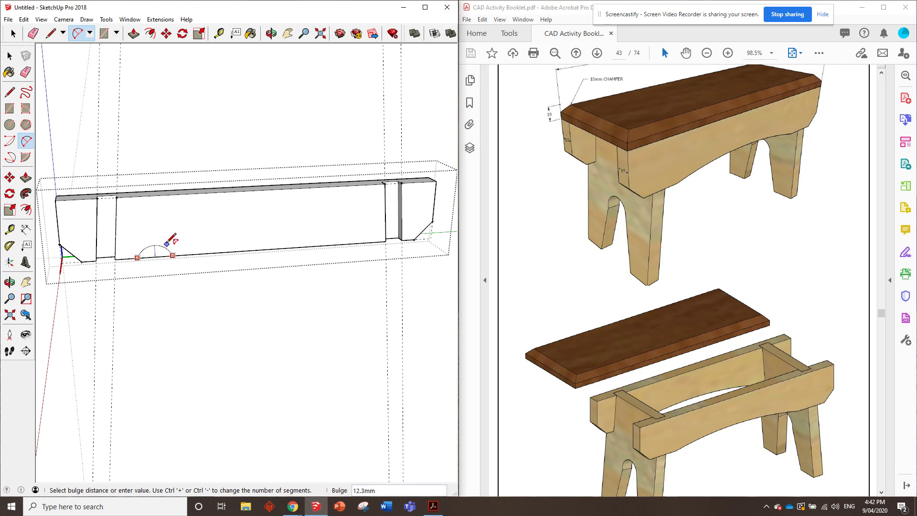
left_click(168, 242)
left_click(290, 247)
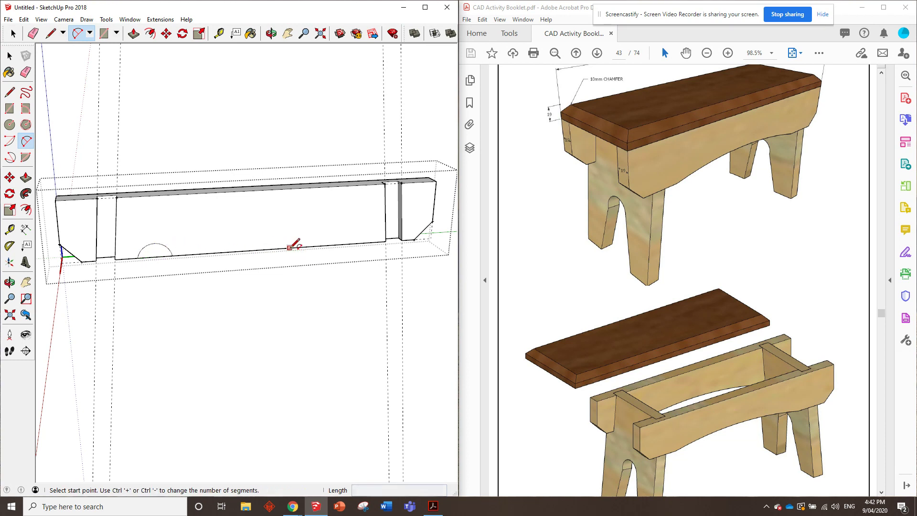
left_click(316, 246)
left_click(304, 234)
left_click(339, 244)
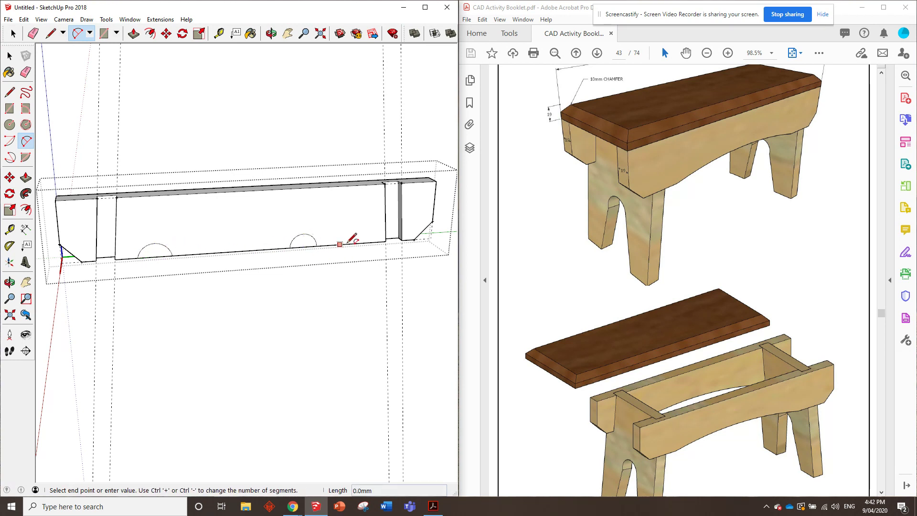
left_click(358, 243)
left_click(349, 233)
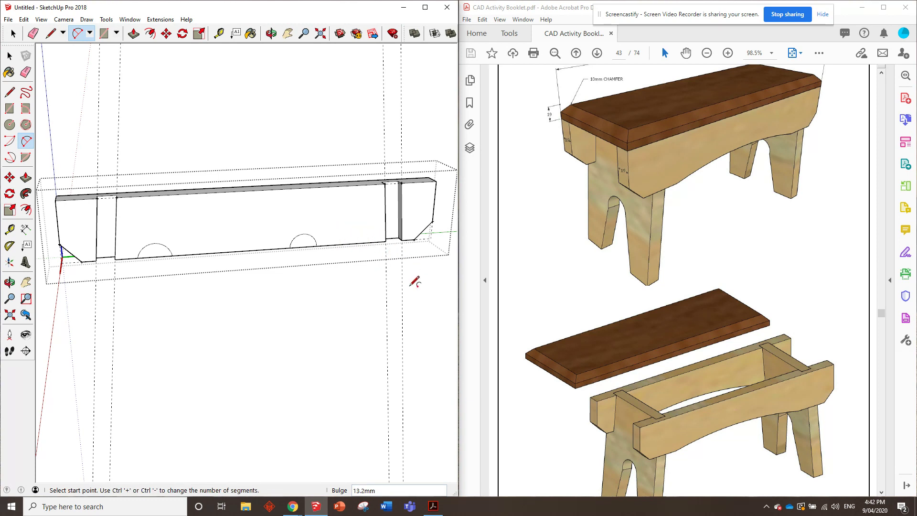
key("ctrl+z")
key("ctrl+z")
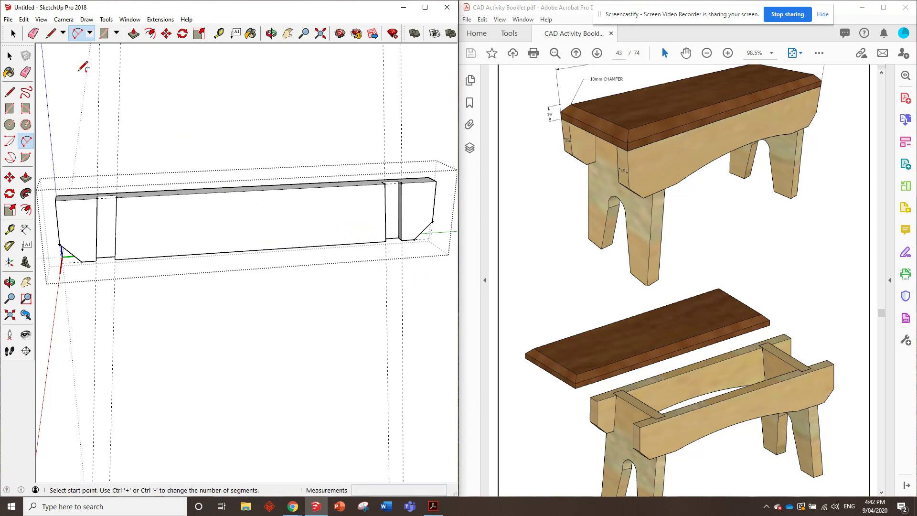
- Mark guide points on the rail's bottom edge 30 mm inward from the inner edge of each housing
left_click(218, 33)
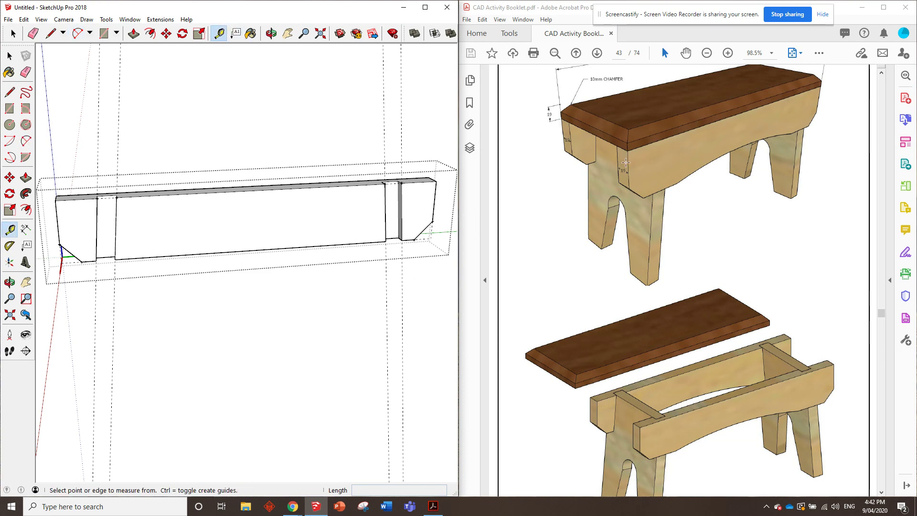
left_click(115, 259)
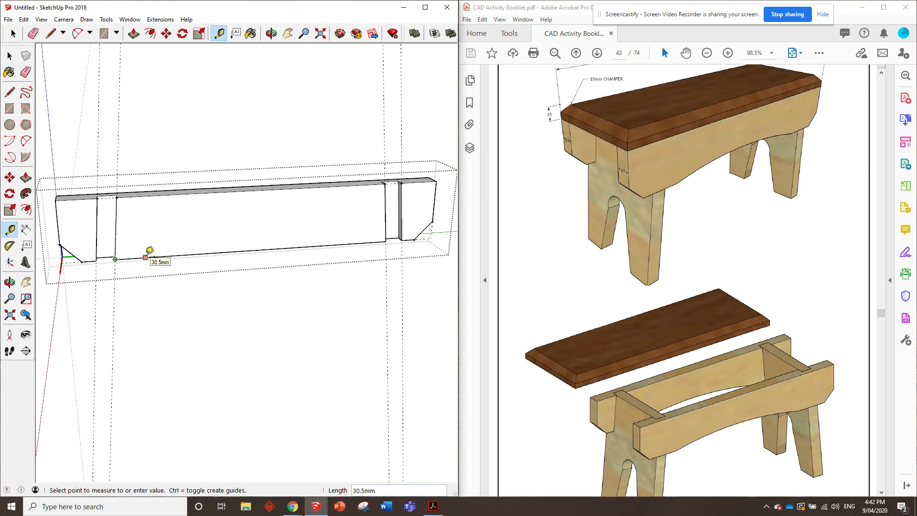
type("30")
key("Return")
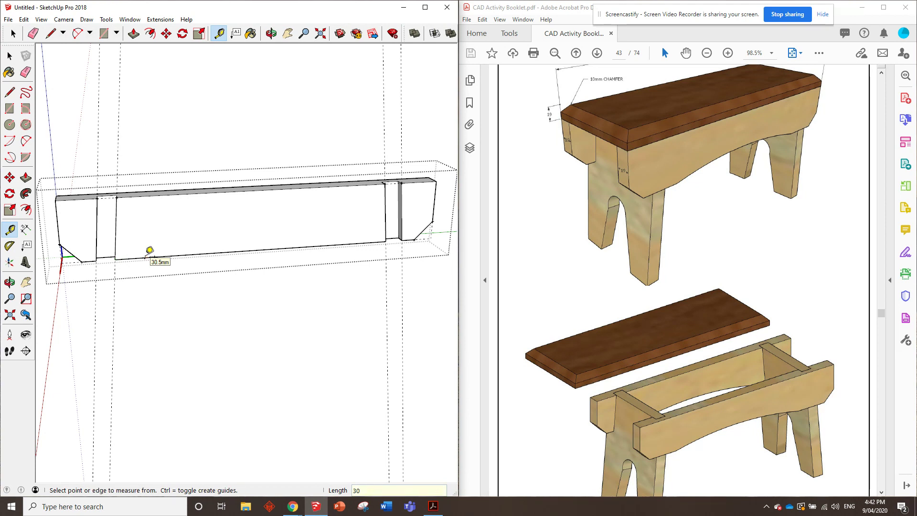
left_click(386, 241)
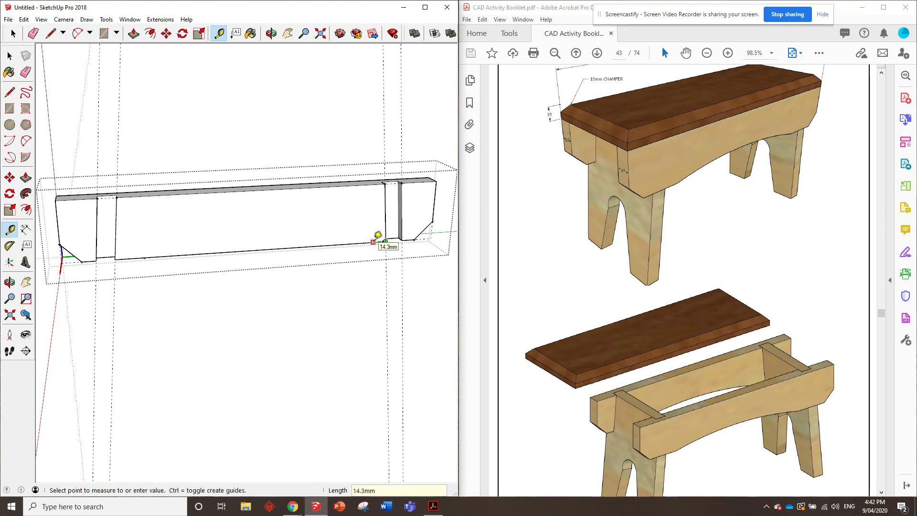
type("3")
key("Return")
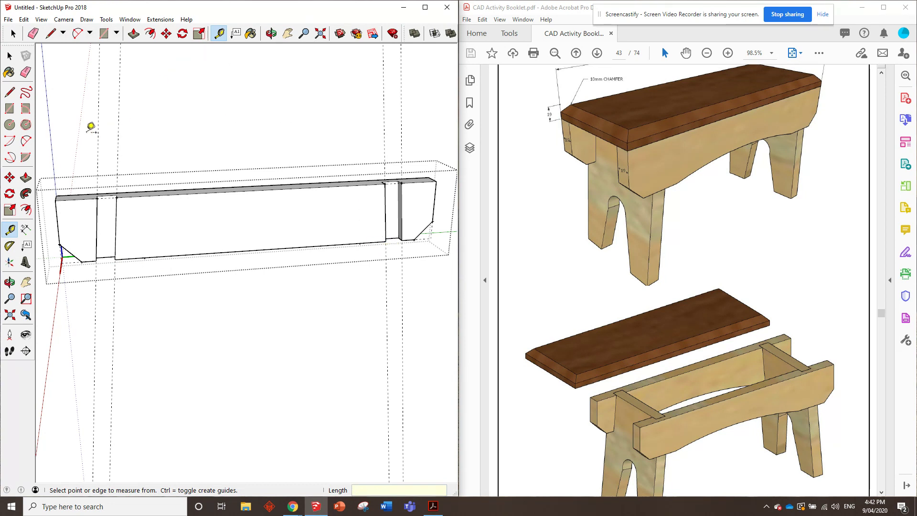
- Draw a shallow upward-bulging arc on the rail's front face between the two 30 mm guide points
left_click(26, 141)
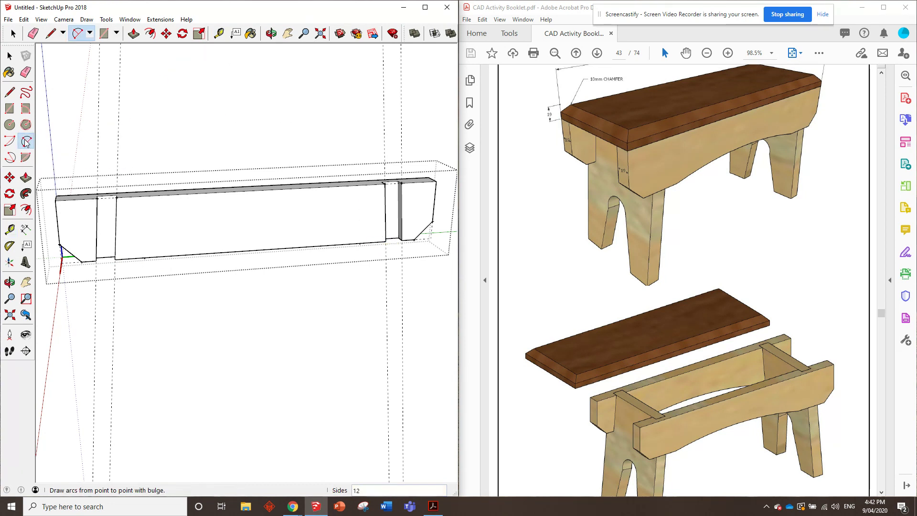
left_click(145, 258)
left_click(359, 243)
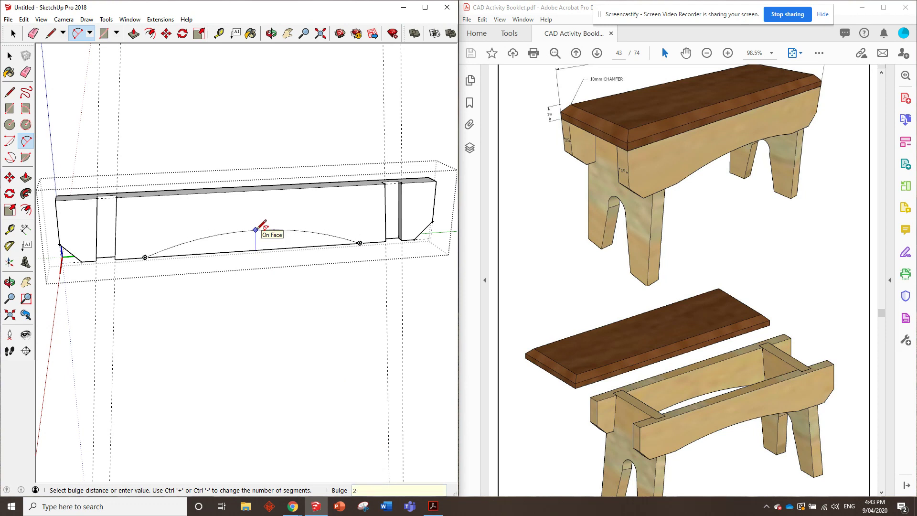
key("Return")
- Push the arc segment under the curve 19 mm through the rail to cut out the decorative lower edge
middle_click_drag(170, 174, 275, 152)
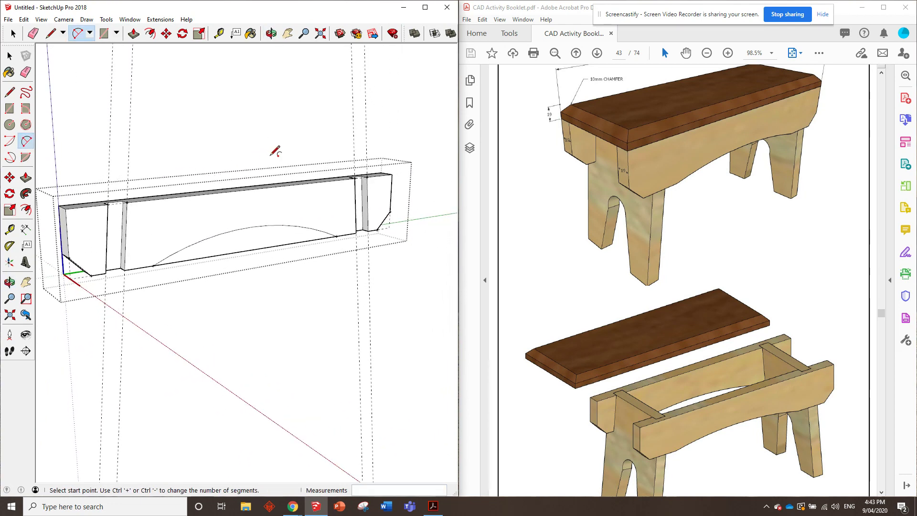
key("f")
key("p")
left_click(236, 239)
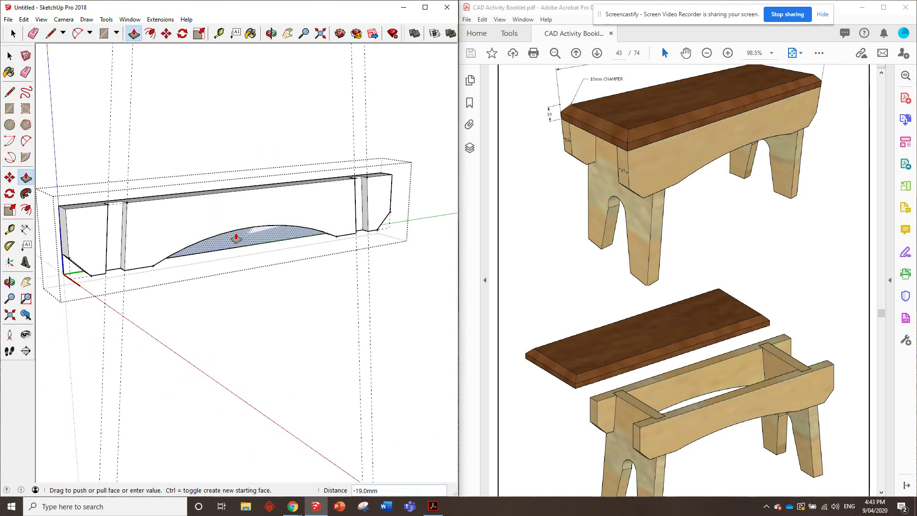
left_click(239, 236)
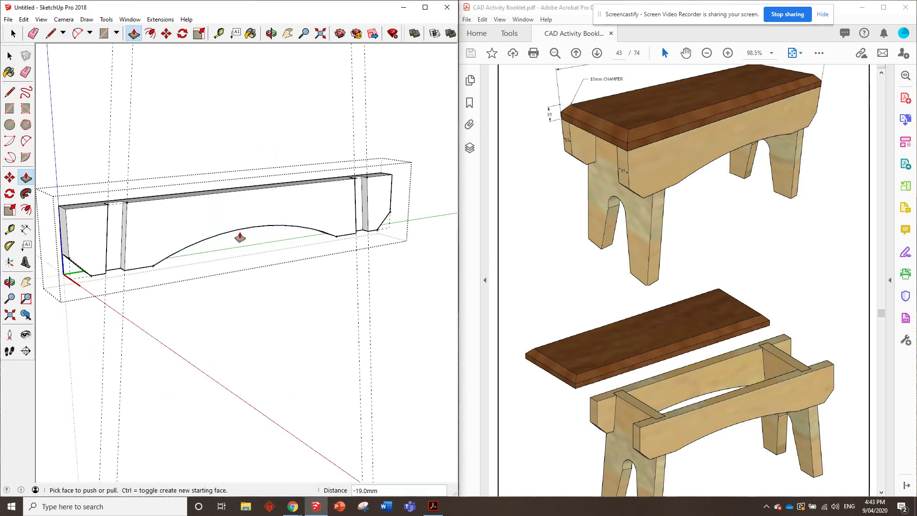
- Close the rail component and delete all guides from the model
middle_click_drag(242, 236, 311, 177)
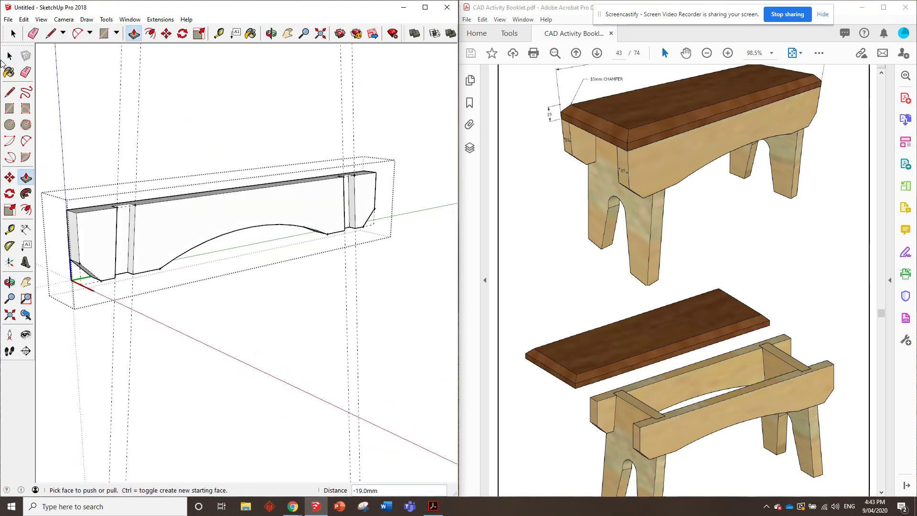
key("space")
left_click(196, 122)
middle_click_drag(196, 123, 174, 191)
scroll(174, 190, "up", 3)
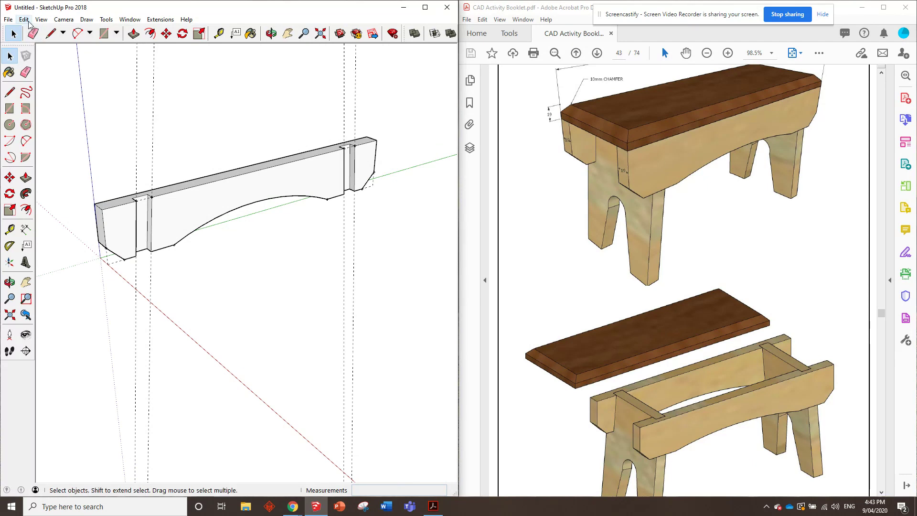
left_click(24, 19)
left_click(57, 105)
middle_click_drag(140, 134, 254, 113)
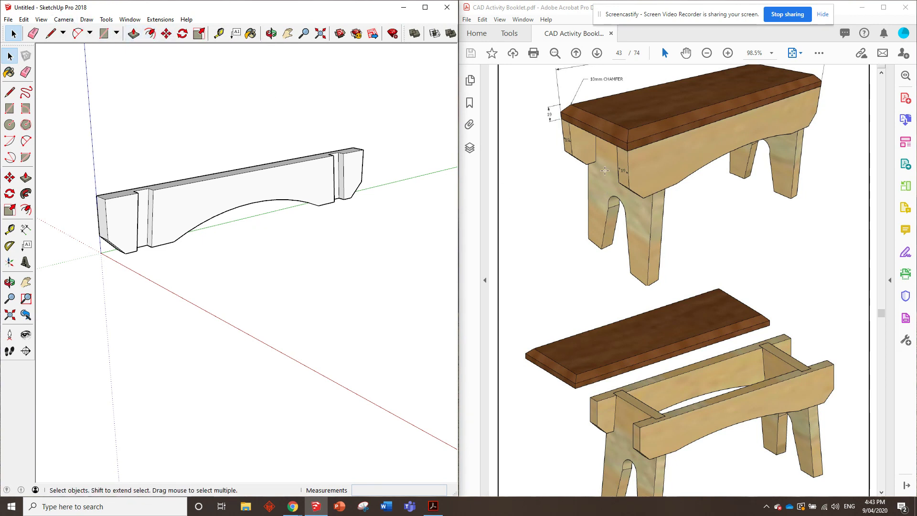
- Mark a guide point 140 mm along the red axis from the rail's outer top corner at the origin end
scroll(636, 175, "up", 2)
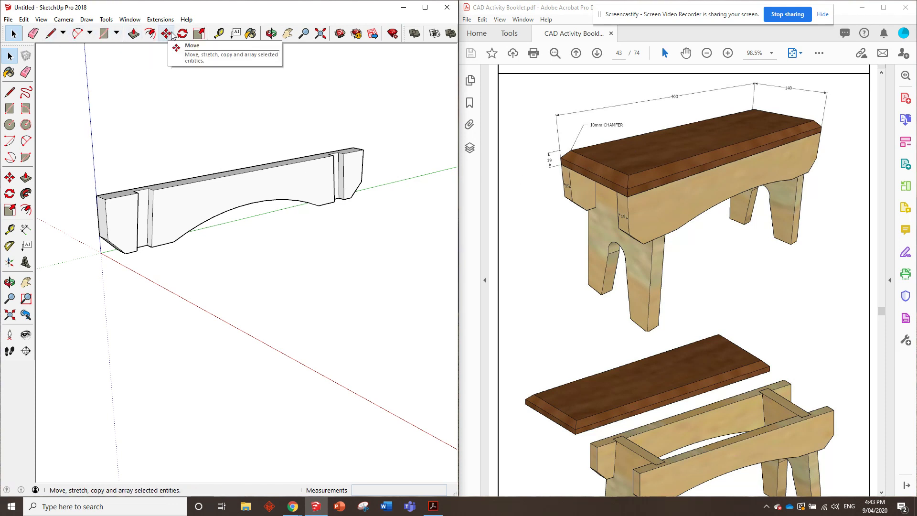
left_click(219, 33)
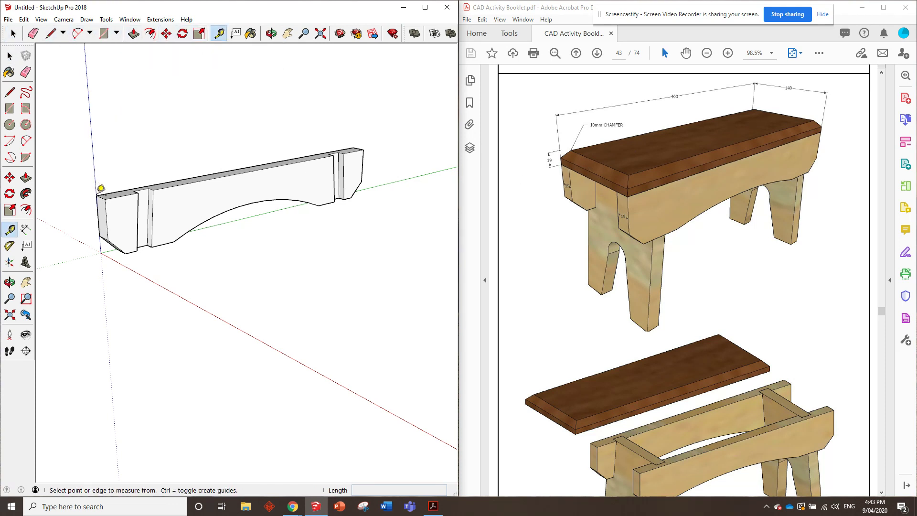
left_click(96, 195)
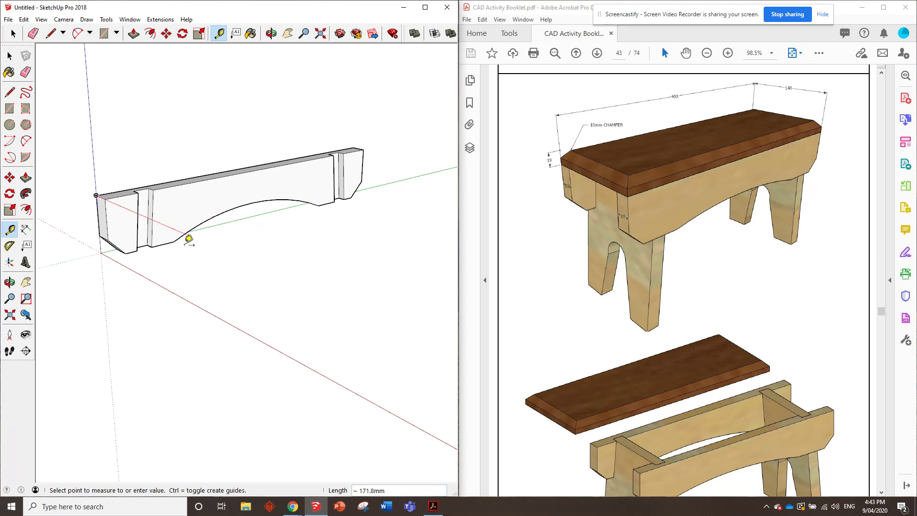
type("140")
key("Return")
- Copy the rail along the red axis by about 205 mm, past the 140 mm guide point
mouse_move(189, 239)
middle_mouse_down()
mouse_move(153, 176)
mouse_move(191, 188)
middle_mouse_up()
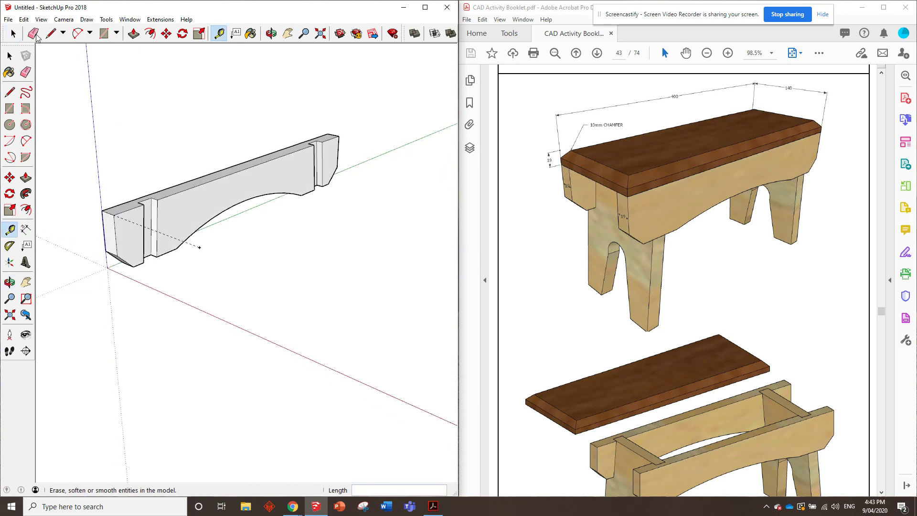
left_click(166, 33)
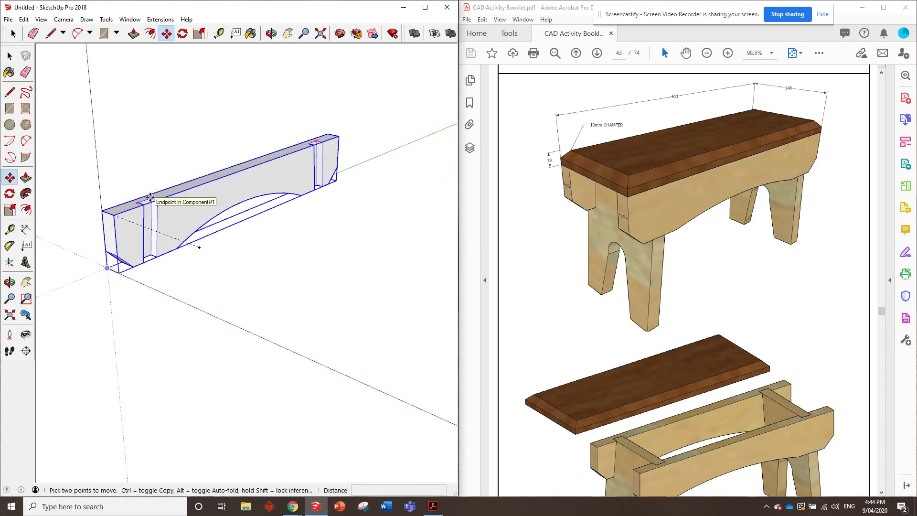
key("ctrl")
left_click(103, 210)
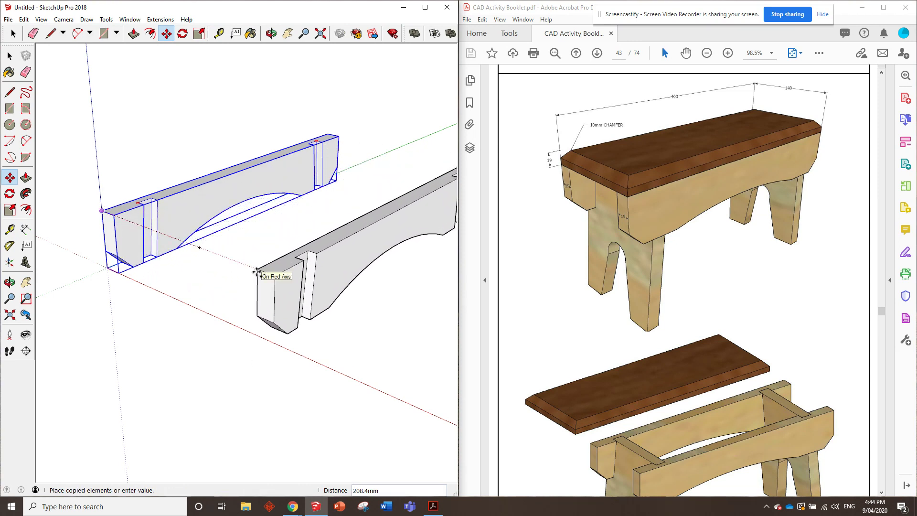
left_click(272, 283)
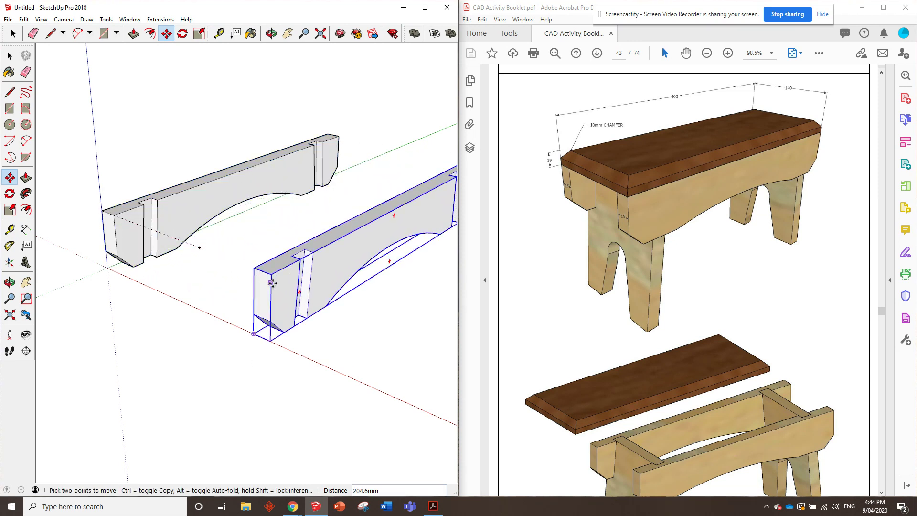
- Rotate the copied rail about its vertical centre axis so its housings face the original rail
key("q")
left_click(291, 255)
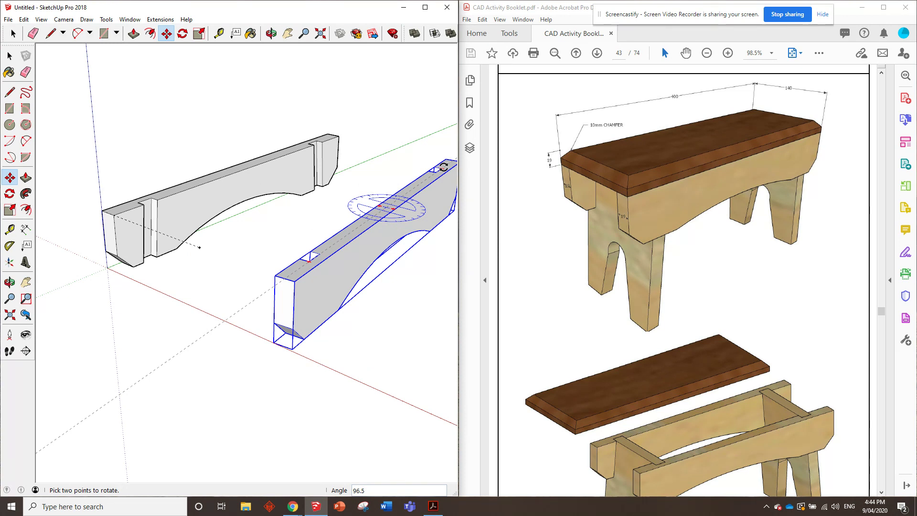
left_click(444, 167)
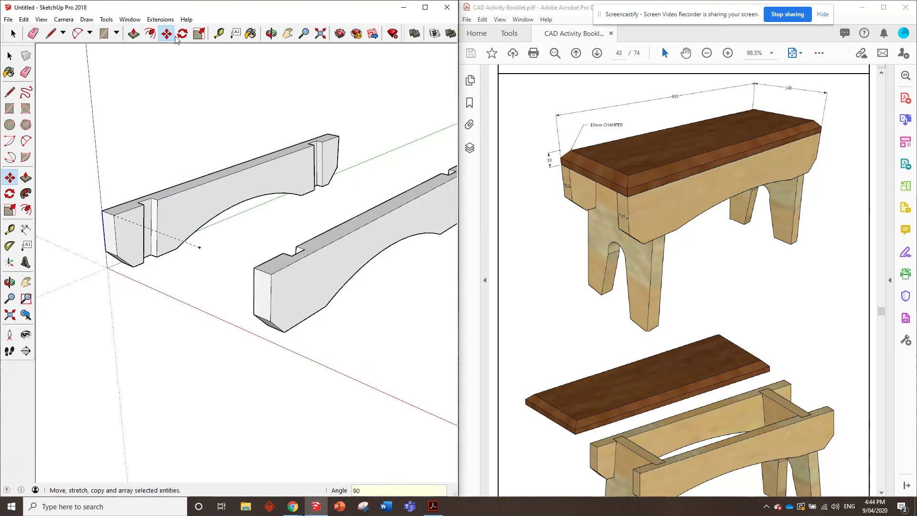
- Move the copied rail by its outer top corner onto the guide point 140 mm from the original rail
left_click(271, 276)
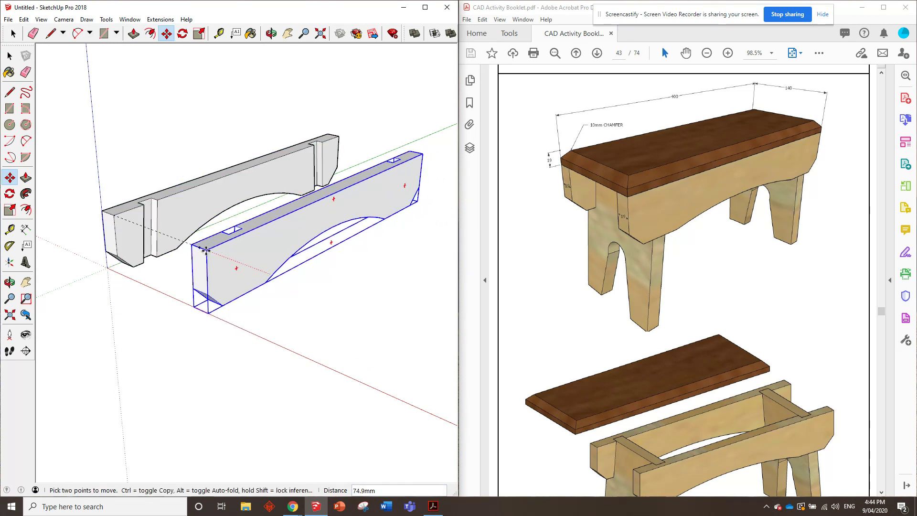
middle_click_drag(198, 250, 206, 180)
middle_click_drag(205, 147, 227, 143)
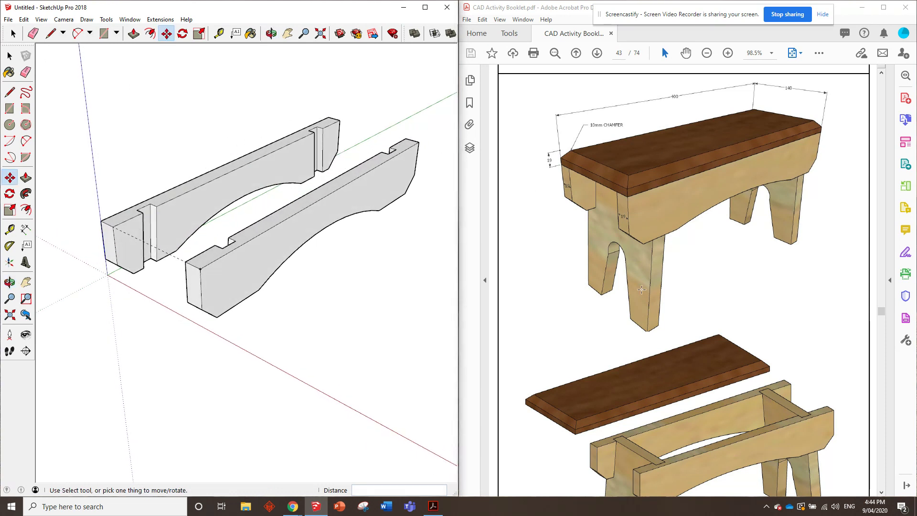
scroll(742, 173, "down", 10)
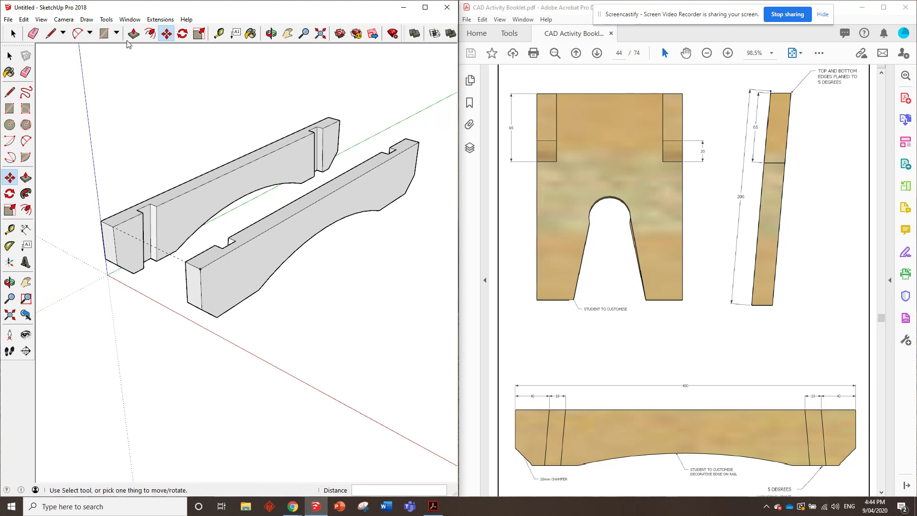
- Draw a 140 by 19 mm rectangle on the ground plane from the origin beneath the rails' ends
left_click(104, 33)
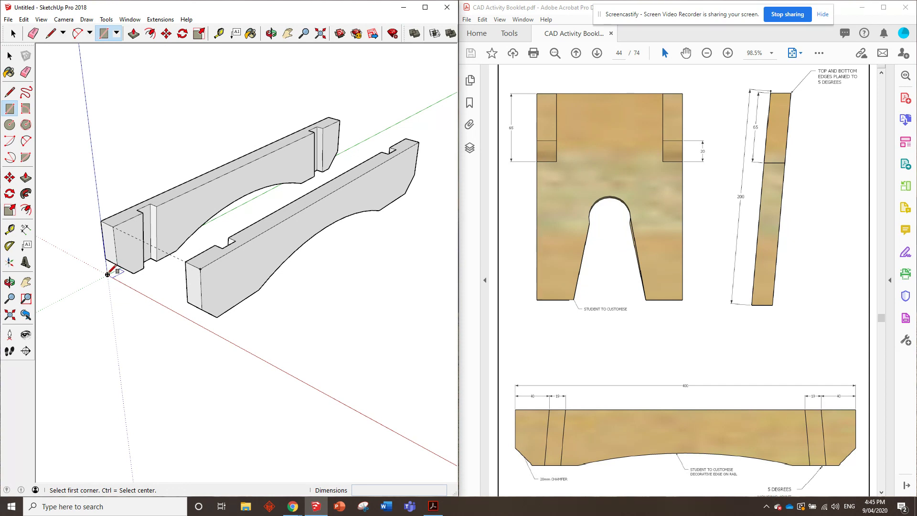
left_click(108, 275)
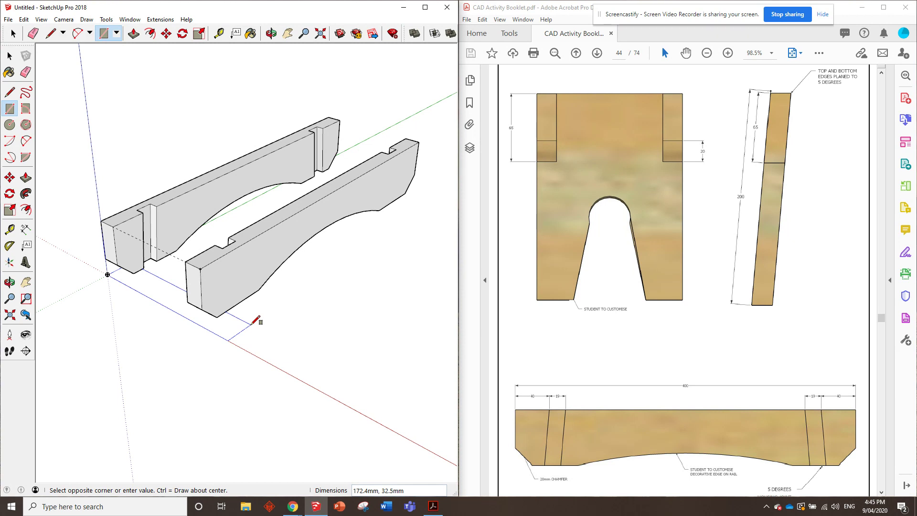
type("140,19")
key("Return")
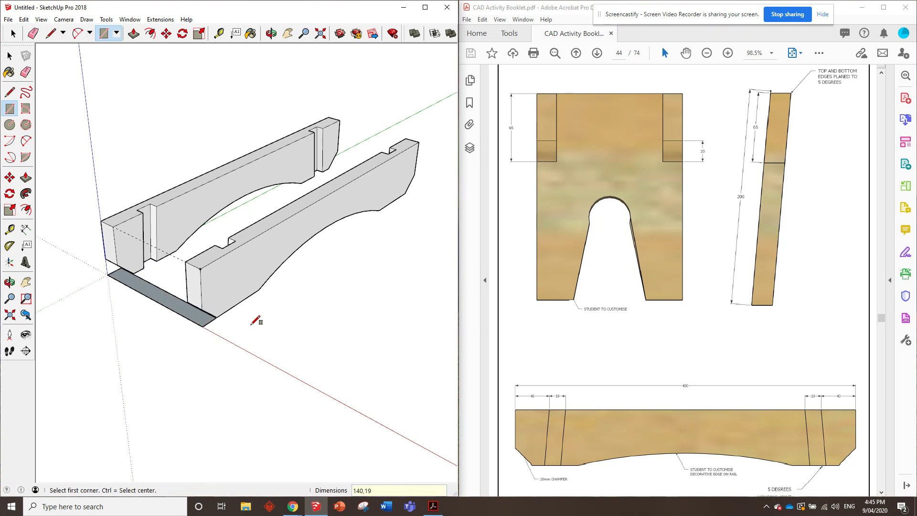
- Extrude the 140 by 19 mm rectangle 200 mm downward to form the leg block
left_click(134, 34)
left_click_drag(157, 294, 161, 359)
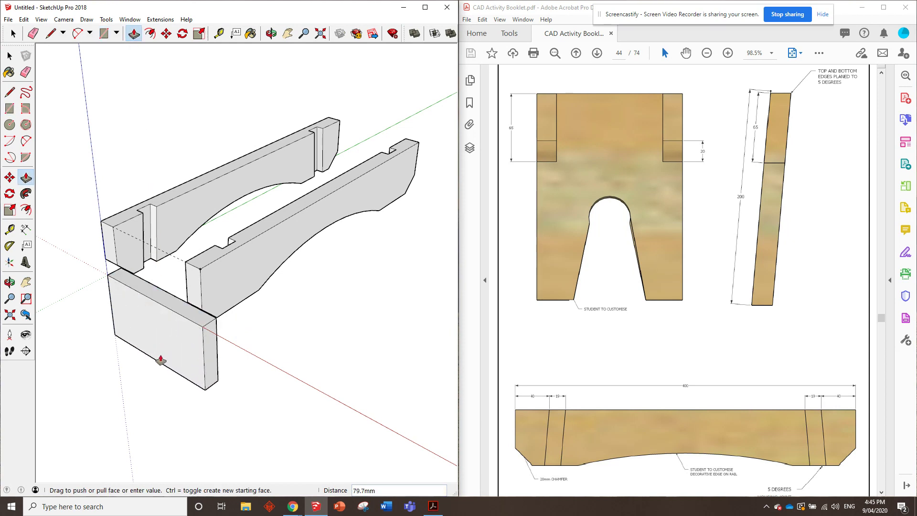
type("200")
key("Return")
middle_click_drag(157, 359, 180, 235)
- Make the whole leg block into a component, keeping the default definition settings
key("space")
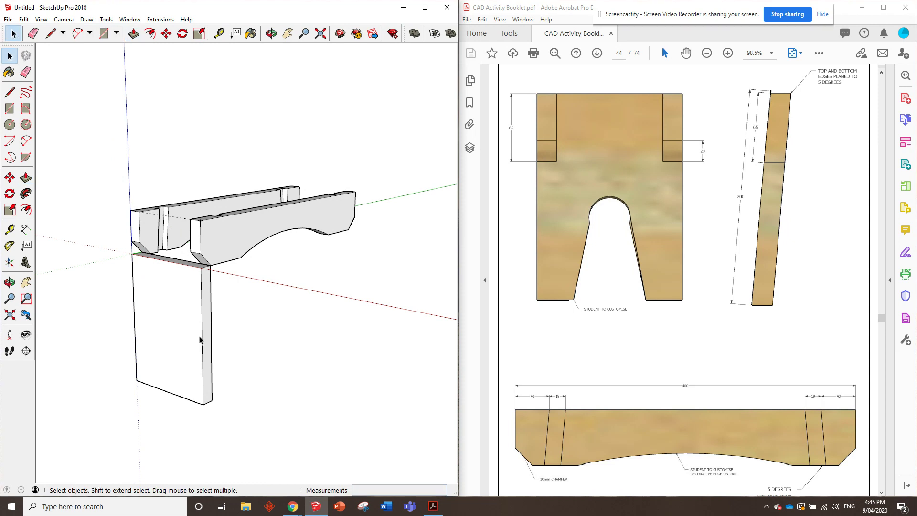
triple_click(189, 311)
right_click(170, 300)
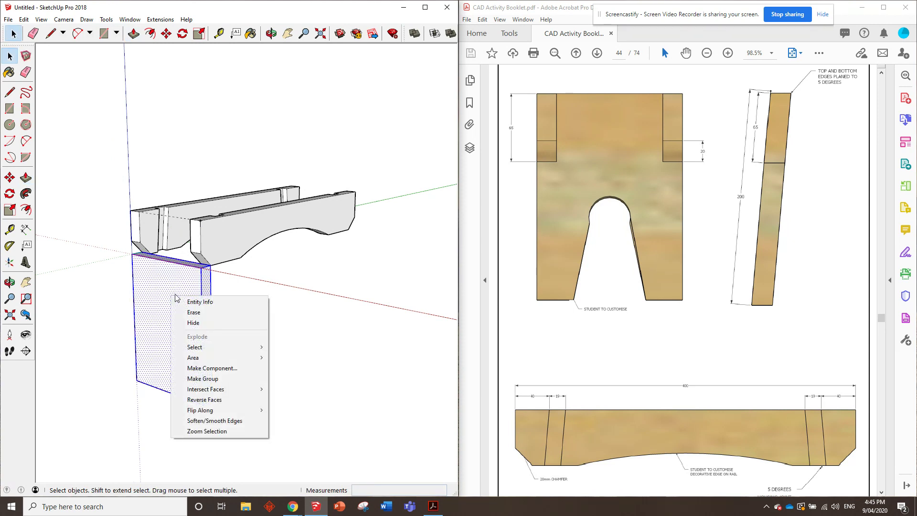
left_click(200, 368)
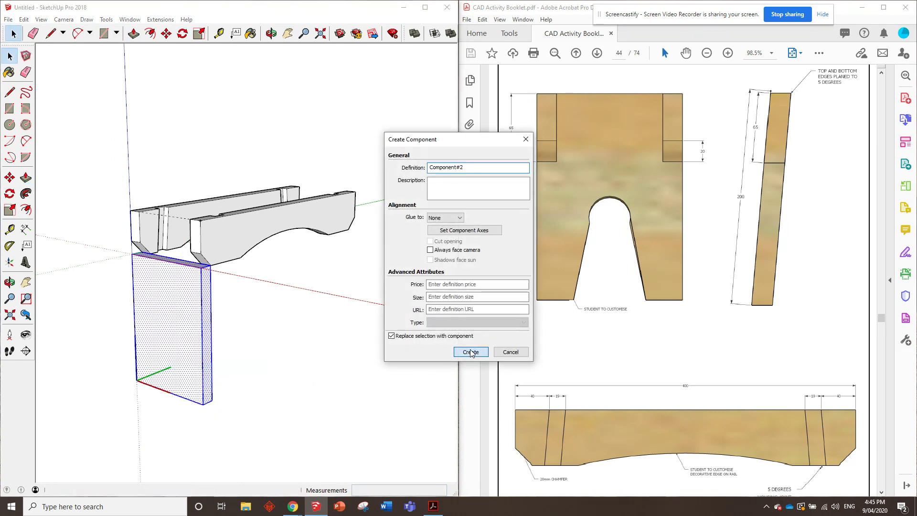
left_click(471, 353)
- Move the leg component straight down along the blue axis so it is clear of the rails
left_click(167, 33)
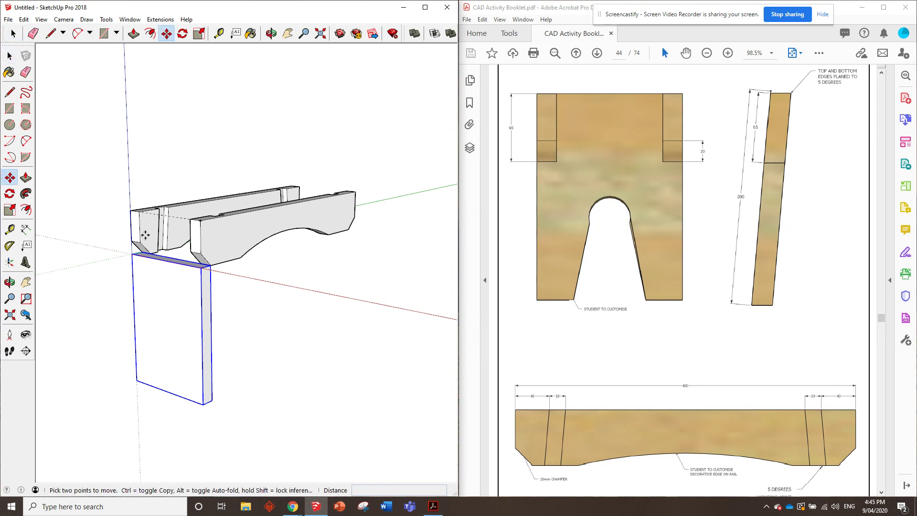
left_click(134, 256)
left_click(134, 301)
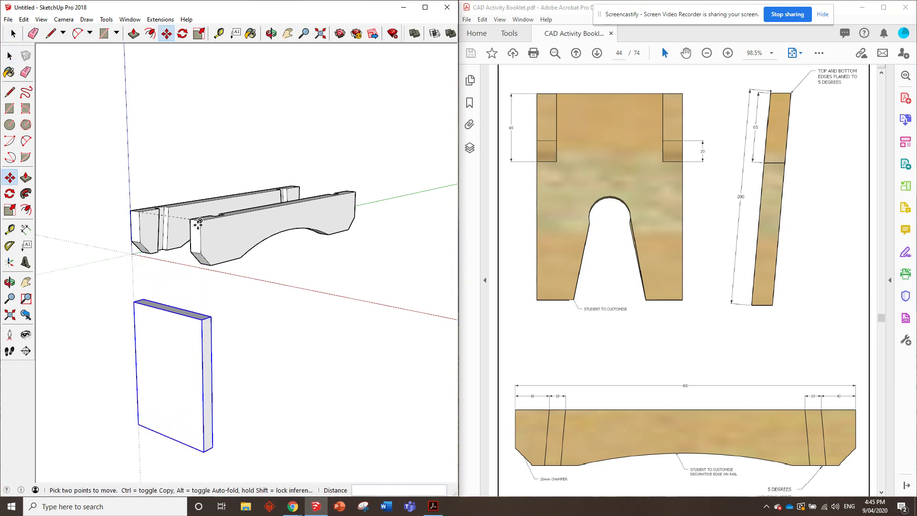
- Open the leg component for editing and add a 5-degree sloping guide across its narrow side face from the inner top corner
scroll(157, 372, "up", 5)
mouse_move(111, 256)
middle_mouse_down()
mouse_move(180, 235)
mouse_move(177, 196)
mouse_move(210, 260)
mouse_move(237, 256)
mouse_move(182, 245)
mouse_move(210, 224)
mouse_move(207, 199)
mouse_move(165, 202)
mouse_move(172, 205)
middle_mouse_up()
key("space")
double_click(220, 257)
scroll(219, 254, "up", 2)
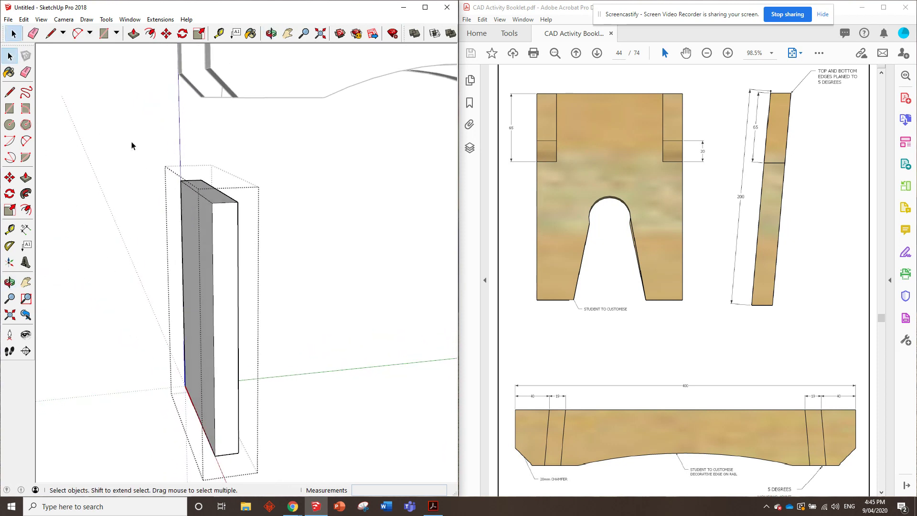
left_click(10, 246)
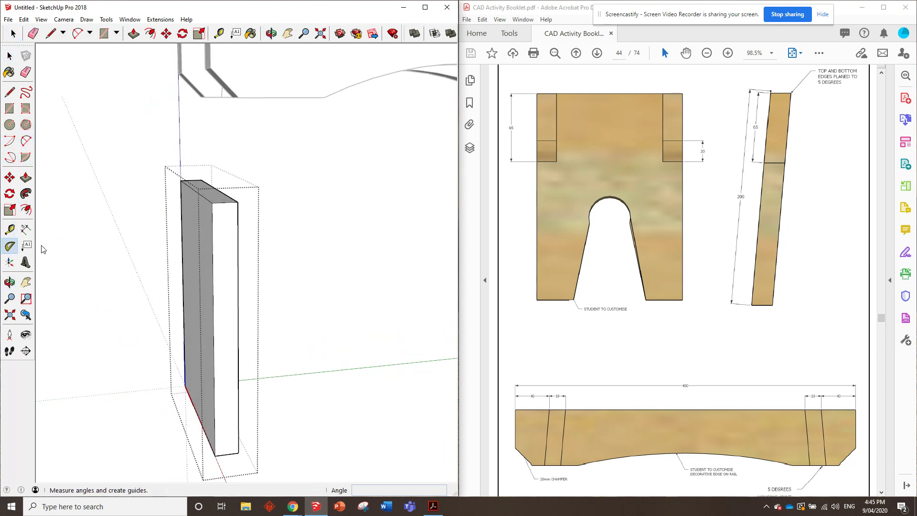
left_click(237, 202)
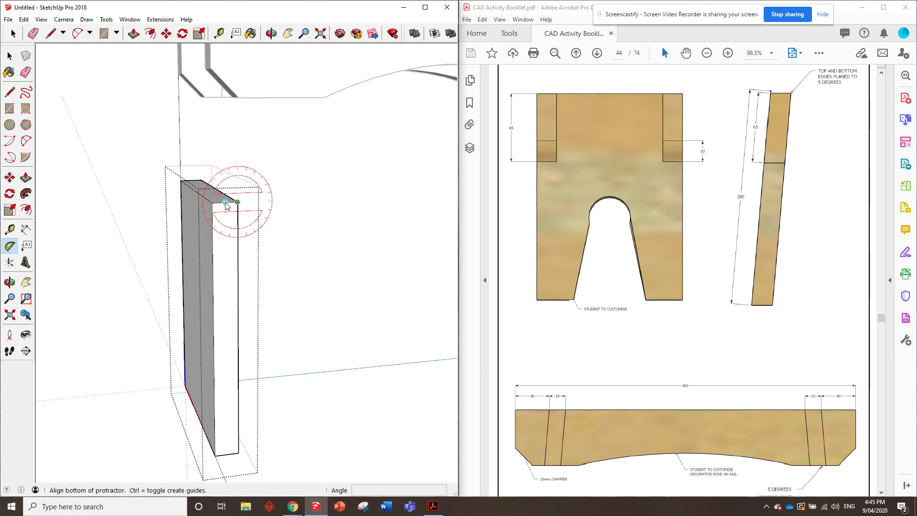
left_click(212, 203)
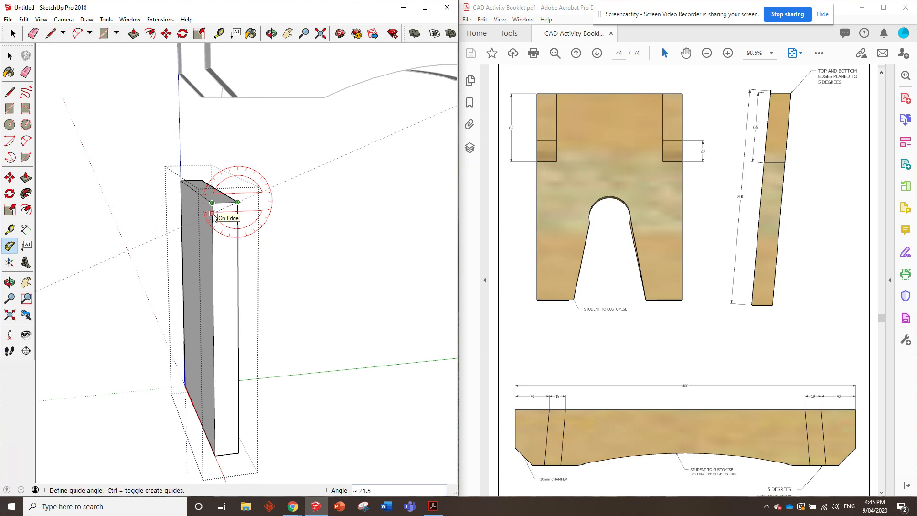
left_click(213, 216)
- Add a 5-degree sloping guide across the same narrow side face from the leg's outer bottom corner
middle_click_drag(242, 252, 205, 389)
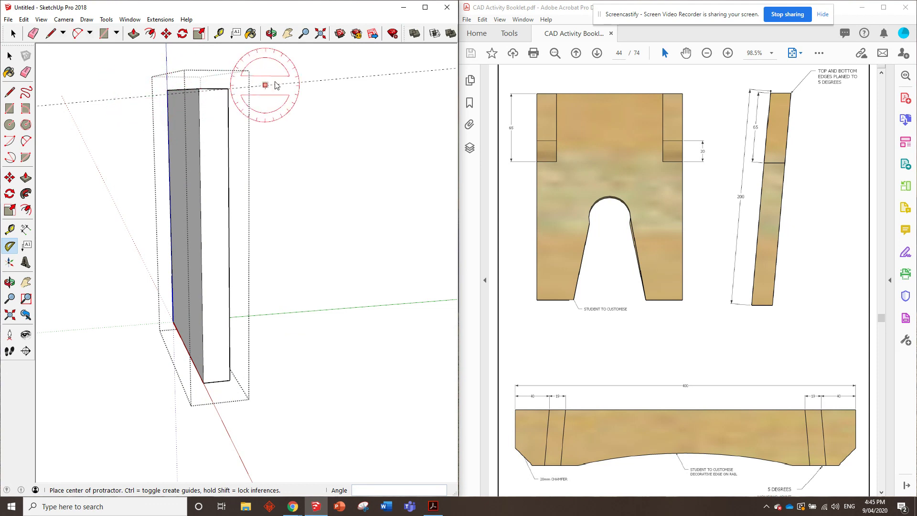
left_click(203, 383)
left_click(229, 381)
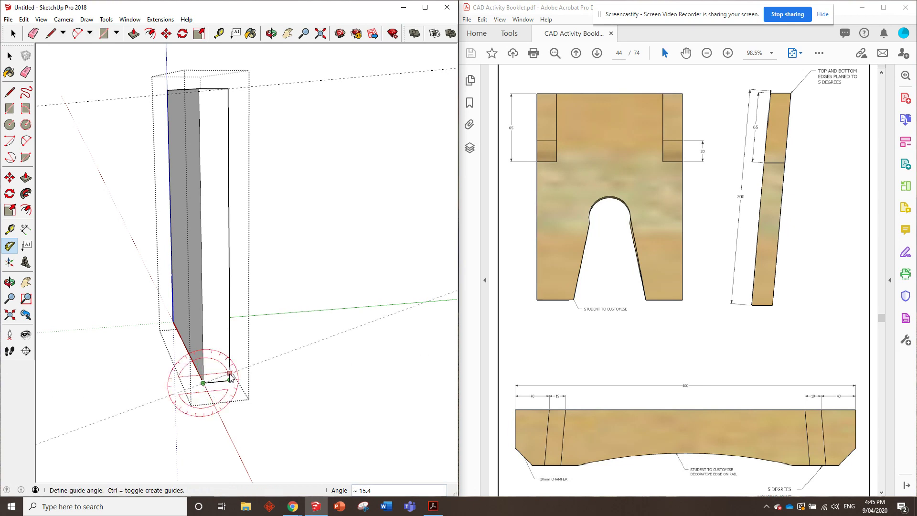
type("5")
key("Return")
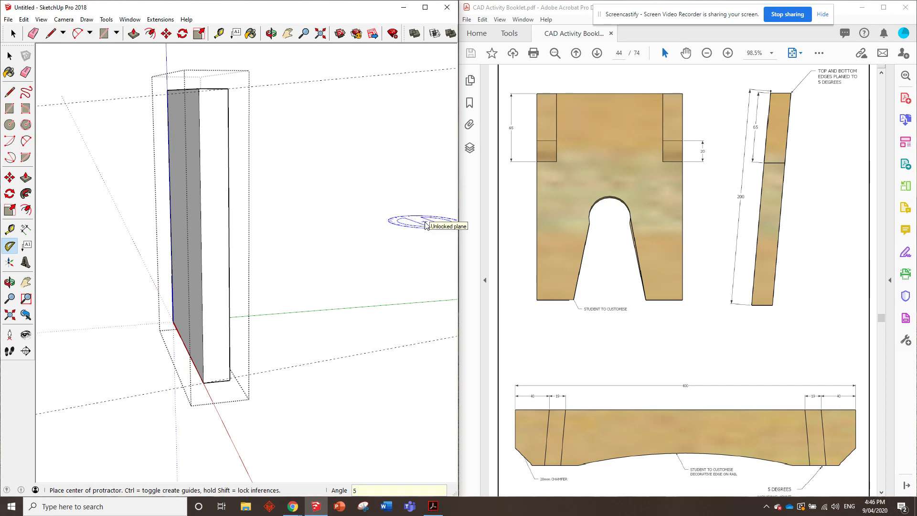
- Mark a guide point 65 mm down the side face's outer vertical edge from its crossing with the top sloping guide
mouse_move(227, 272)
middle_mouse_down()
mouse_move(219, 280)
mouse_move(223, 274)
middle_mouse_up()
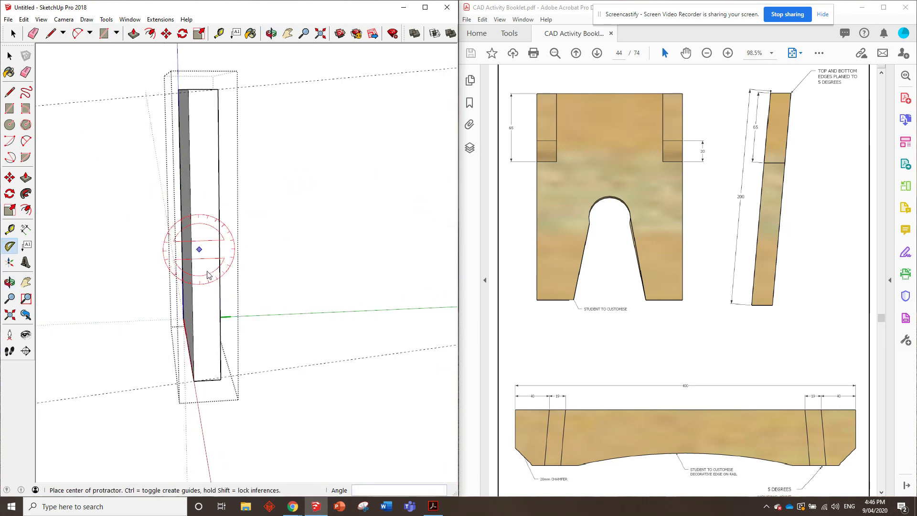
scroll(178, 88, "up", 4)
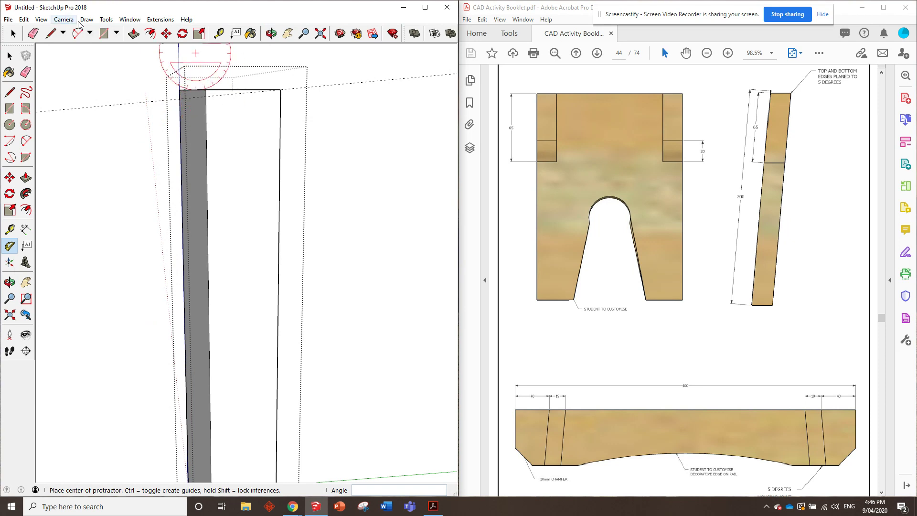
left_click(218, 33)
left_click(207, 97)
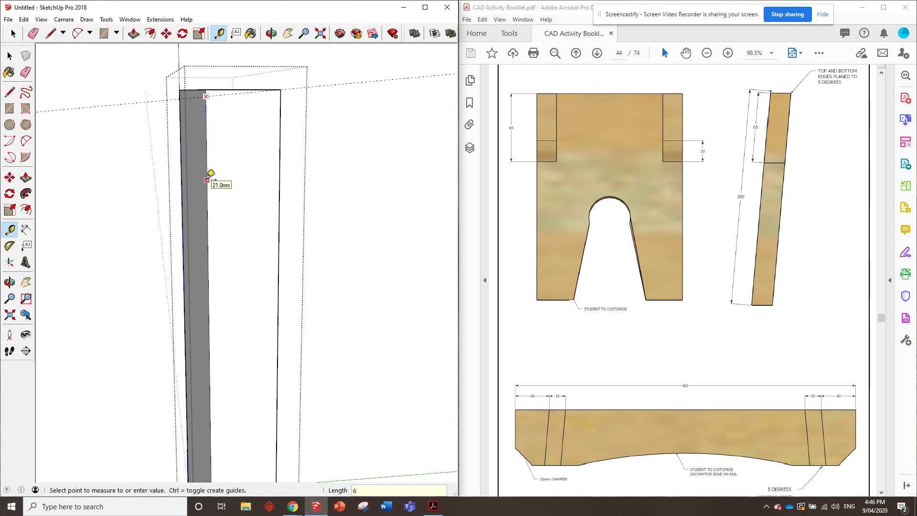
type("6")
key("Return")
scroll(231, 238, "down", 1)
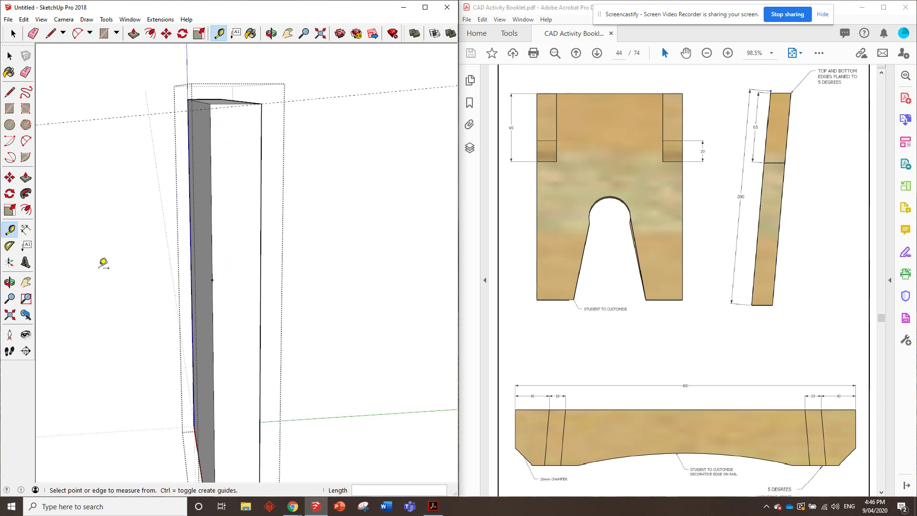
- Add a 5-degree sloping guide across the narrow side face through the new guide point on its outer edge
left_click(9, 245)
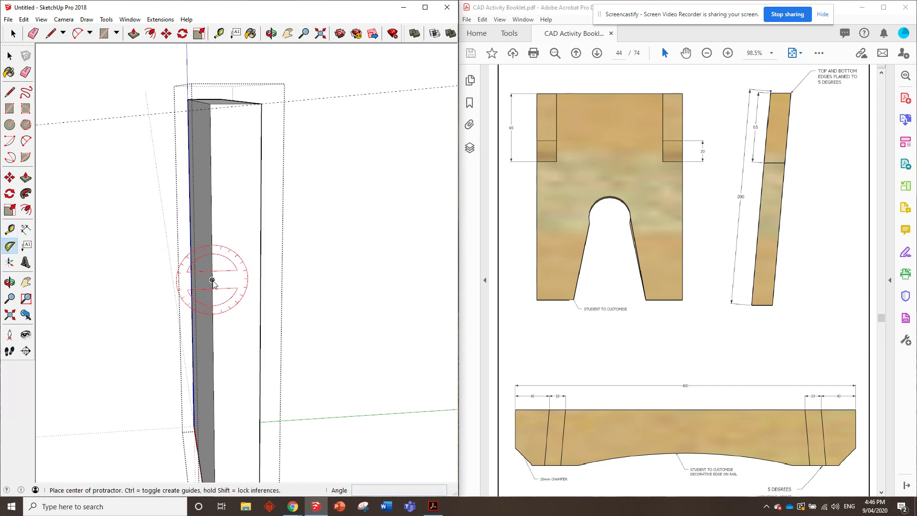
left_click(212, 280)
left_click(261, 279)
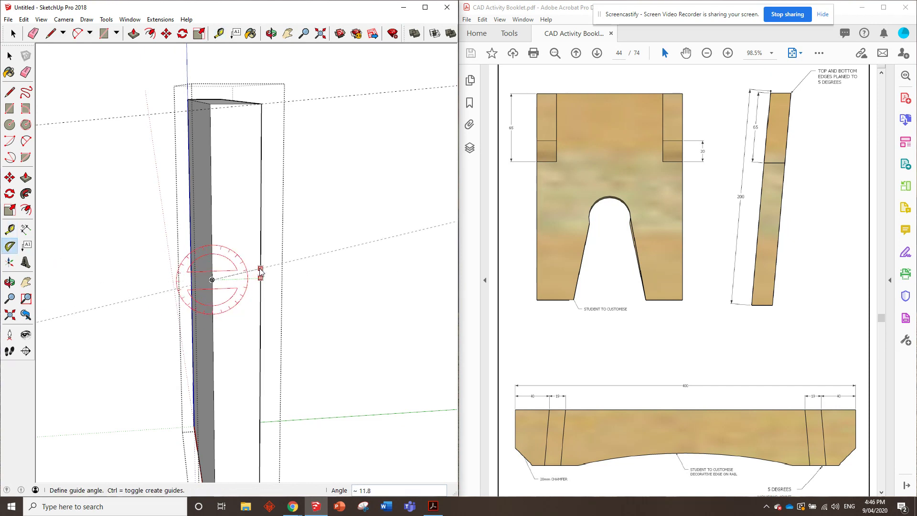
type("5")
key("Return")
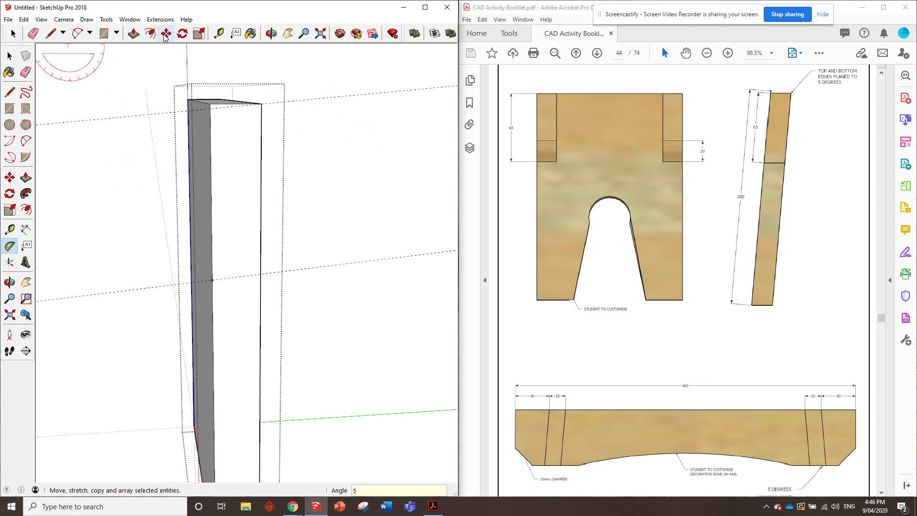
- Draw a line along the middle sloping guide and push the side face above it 9.5 mm inward to cut the notch
left_click(49, 35)
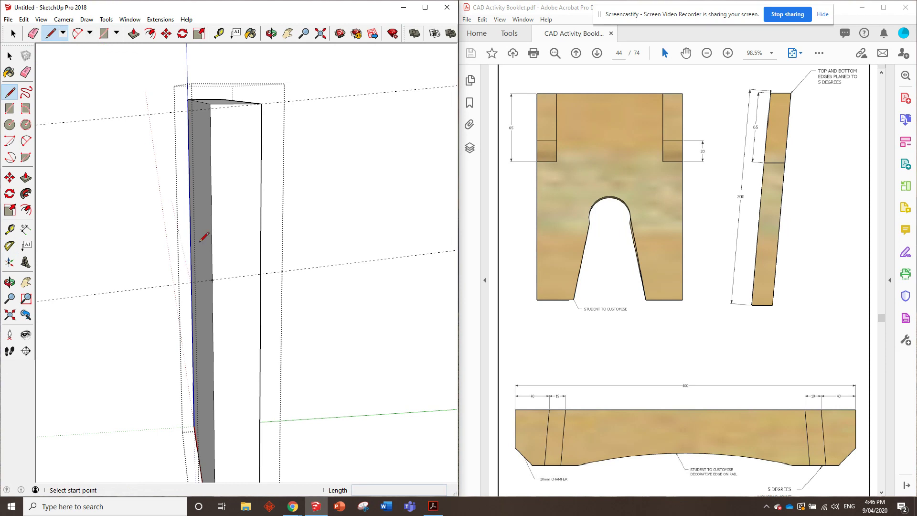
left_click(212, 279)
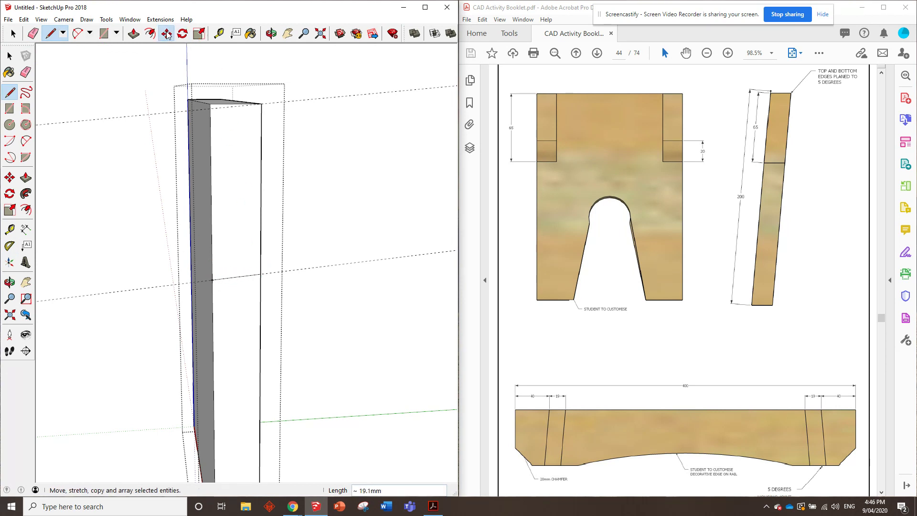
left_click(133, 34)
left_click_drag(233, 184, 225, 181)
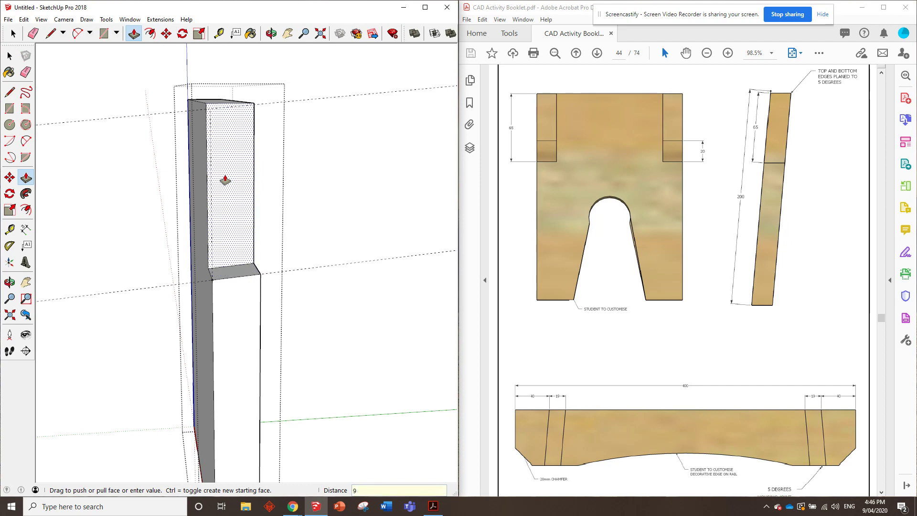
type("9.5")
key("Return")
- Place guides from the notch's inner corners across both wide faces of the leg to the opposite vertical edges
middle_click_drag(225, 180, 314, 299)
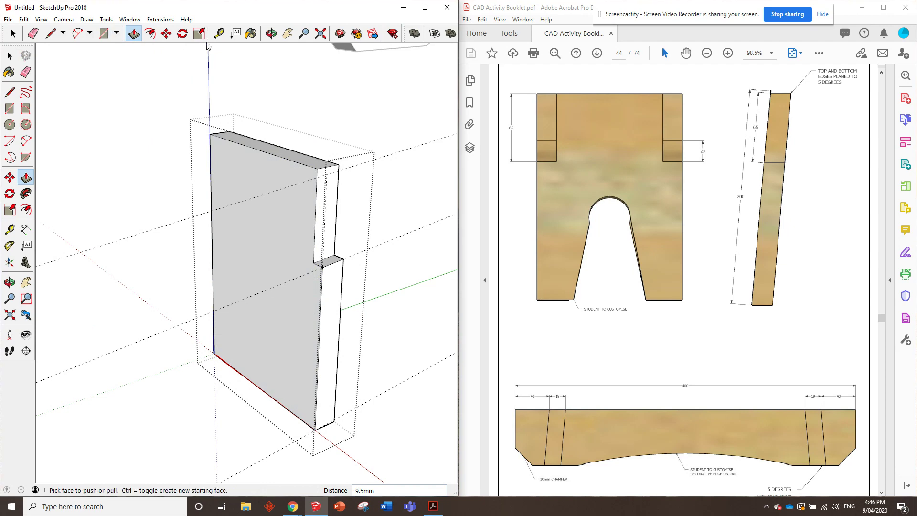
left_click(219, 33)
left_click(313, 262)
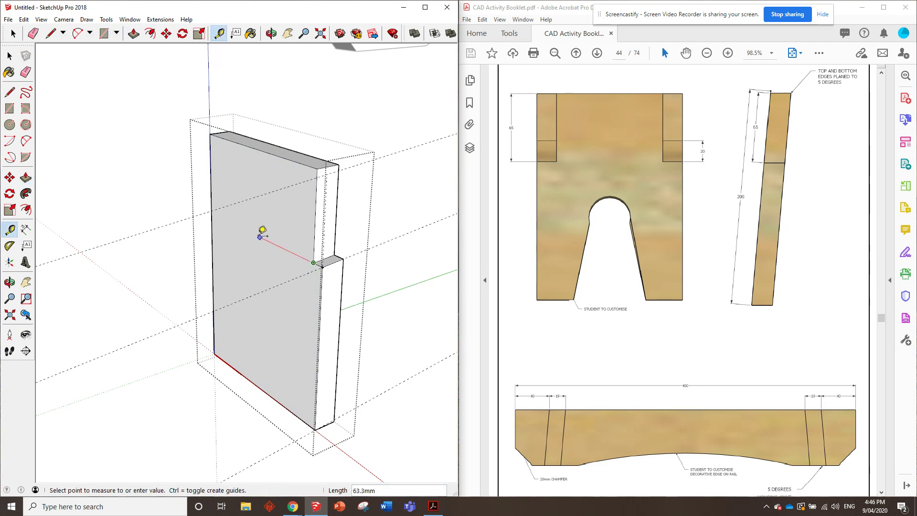
left_click(211, 213)
middle_click_drag(357, 225, 260, 270)
left_click(253, 279)
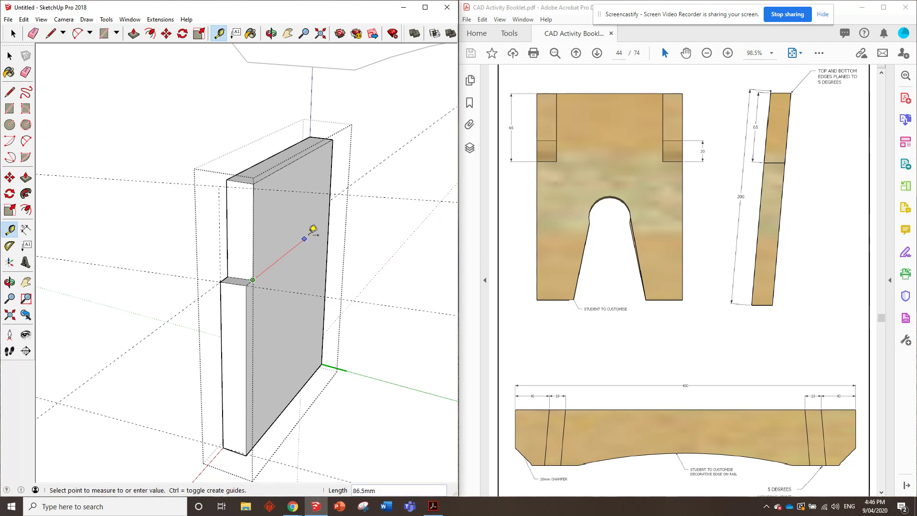
left_click(335, 213)
- Draw a line joining the transferred guides on the leg's opposite side face and push the area above it 9.5 mm inward
mouse_move(359, 276)
middle_mouse_down()
mouse_move(164, 230)
mouse_move(174, 206)
mouse_move(248, 282)
mouse_move(128, 143)
middle_mouse_up()
key("l")
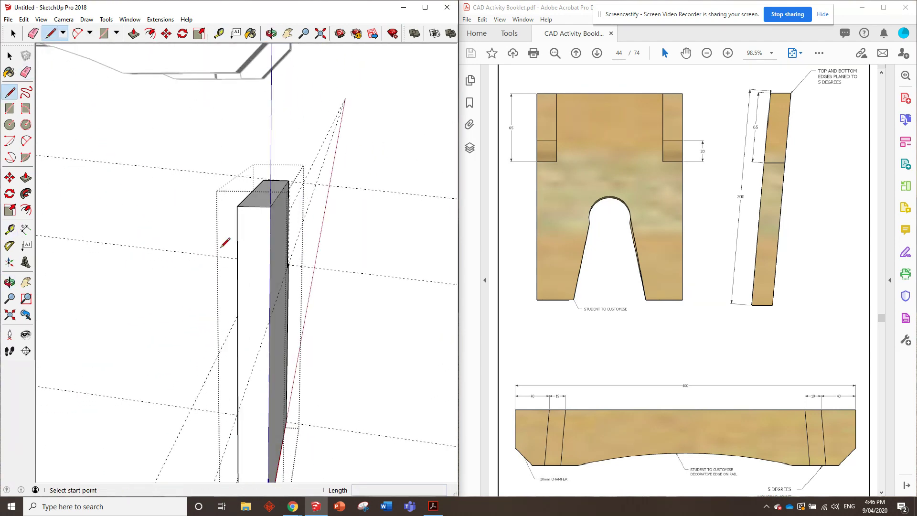
middle_click_drag(225, 243, 244, 315)
left_click(219, 300)
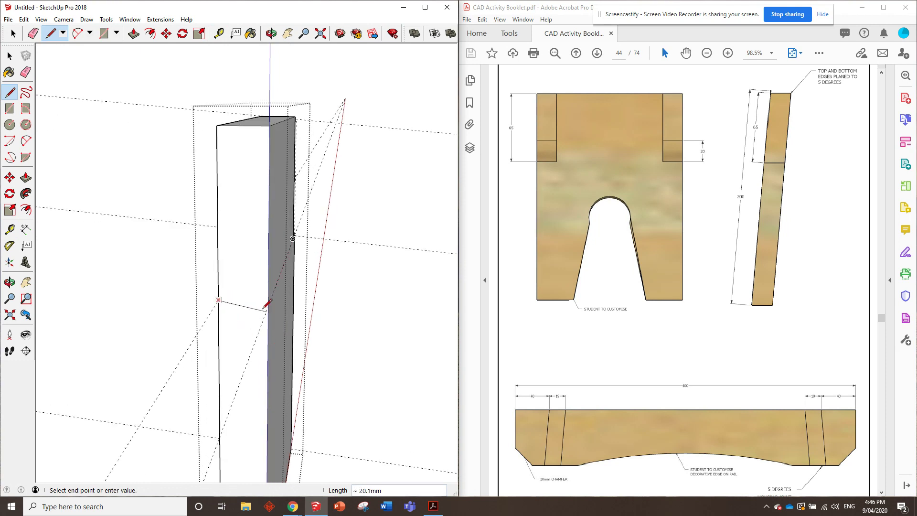
left_click(134, 33)
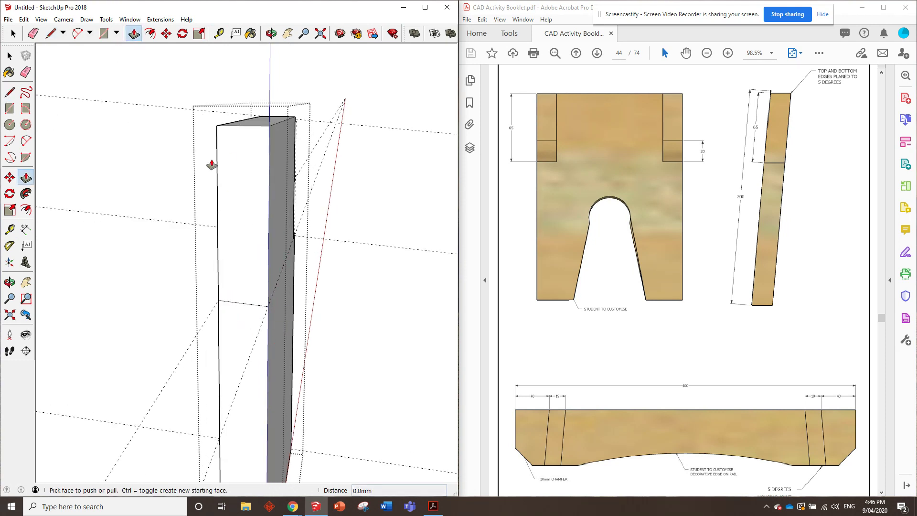
left_click(238, 216)
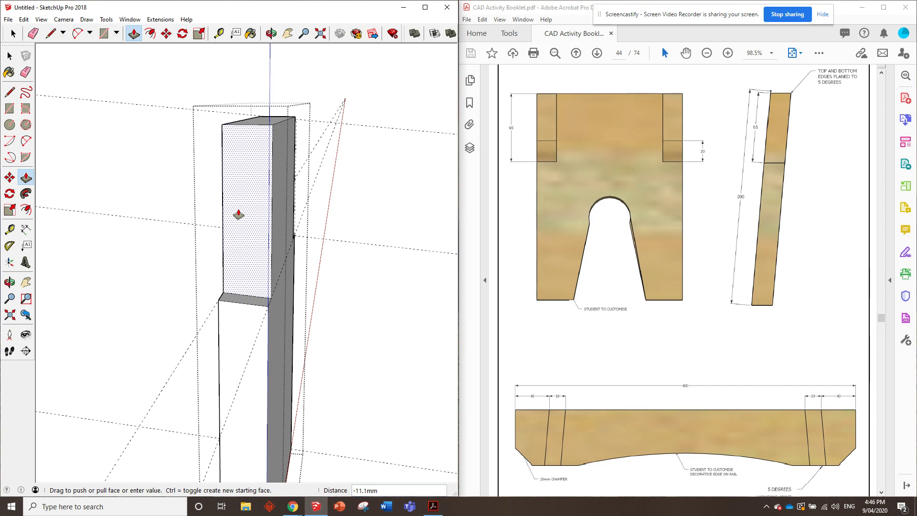
key("Return")
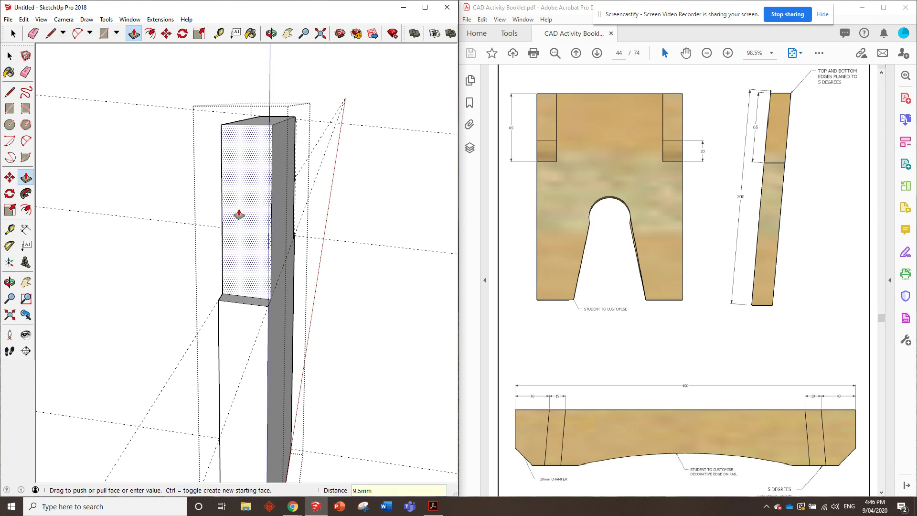
mouse_move(237, 215)
middle_mouse_down()
mouse_move(254, 289)
mouse_move(116, 222)
mouse_move(293, 253)
mouse_move(81, 258)
middle_mouse_up()
scroll(231, 328, "down", 3)
middle_click_drag(231, 327, 189, 205)
key("p")
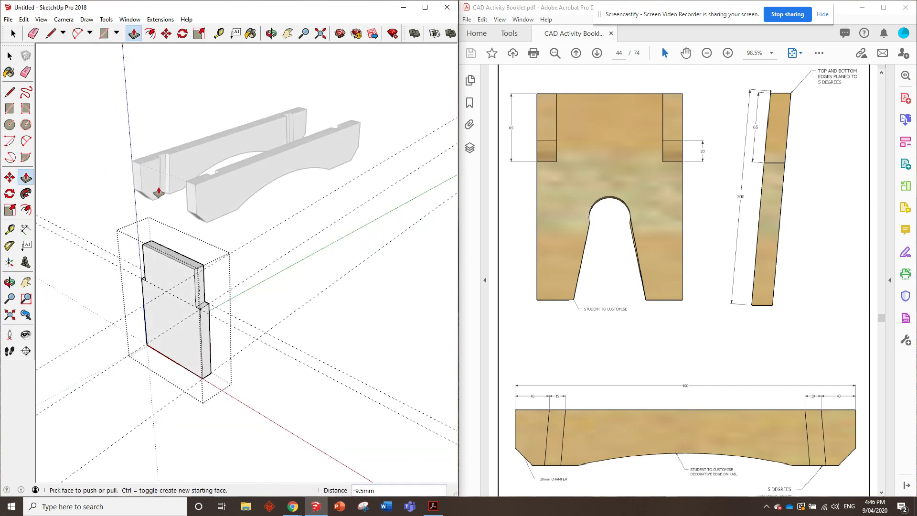
- Delete all construction guides around the notched leg
scroll(180, 352, "up", 3)
middle_click_drag(181, 352, 121, 232)
scroll(122, 232, "up", 2)
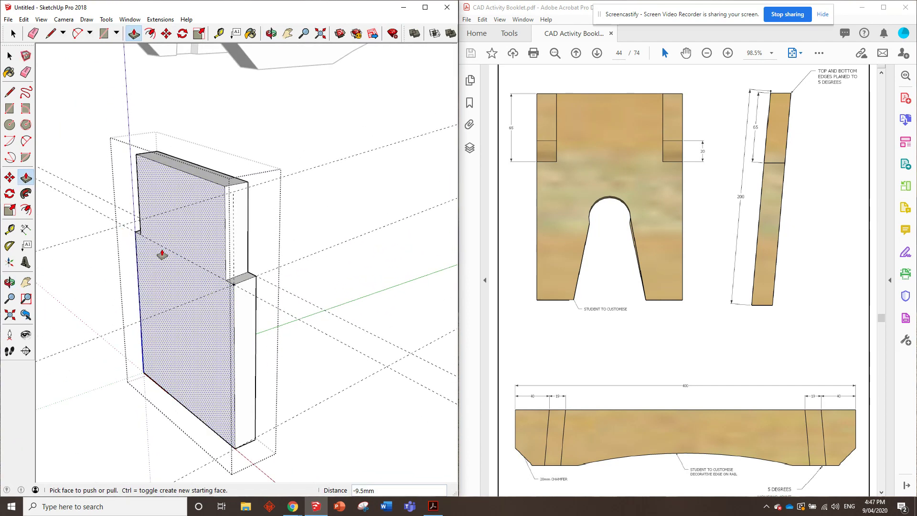
left_click(24, 20)
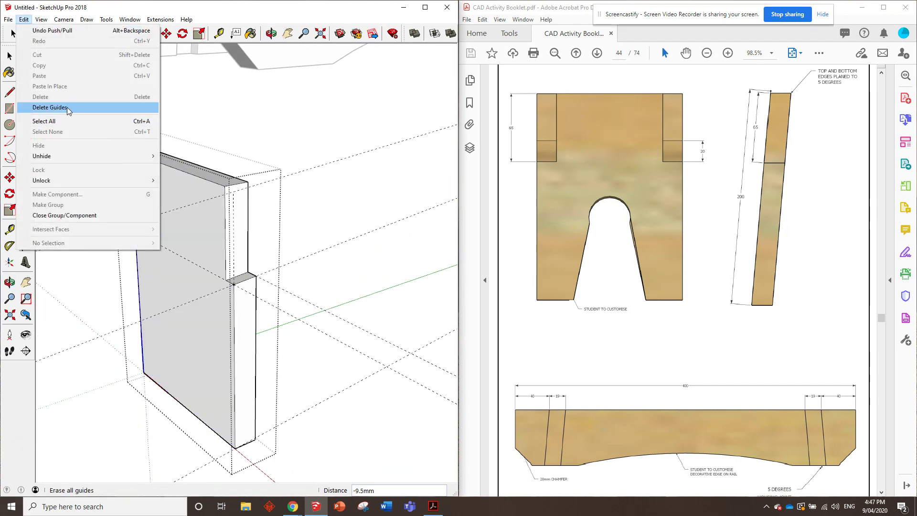
left_click(53, 109)
- Add a 5-degree sloping protractor guide across the top of the leg's narrow side face, starting at its outer top corner
mouse_move(202, 306)
middle_mouse_down()
mouse_move(182, 273)
mouse_move(60, 256)
mouse_move(73, 281)
mouse_move(98, 249)
middle_mouse_up()
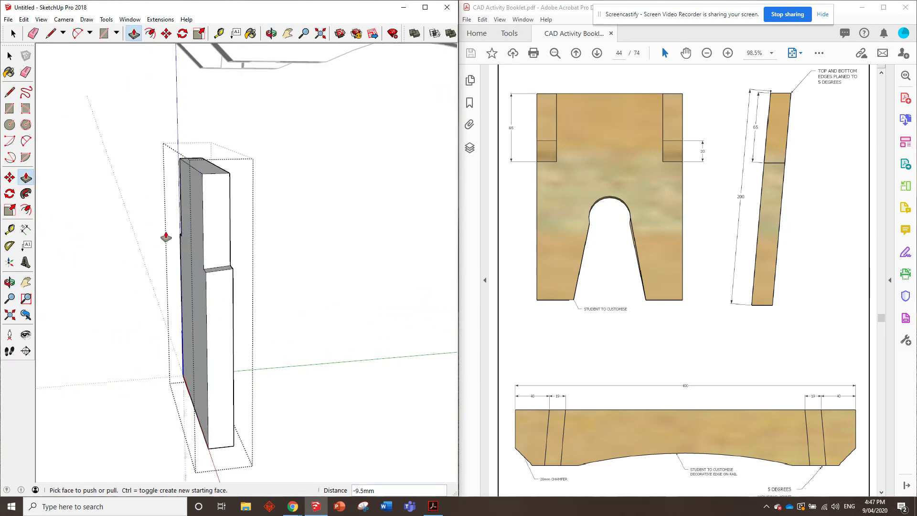
scroll(205, 186, "up", 2)
mouse_move(206, 183)
middle_mouse_down()
mouse_move(211, 199)
mouse_move(178, 188)
mouse_move(186, 174)
middle_mouse_up()
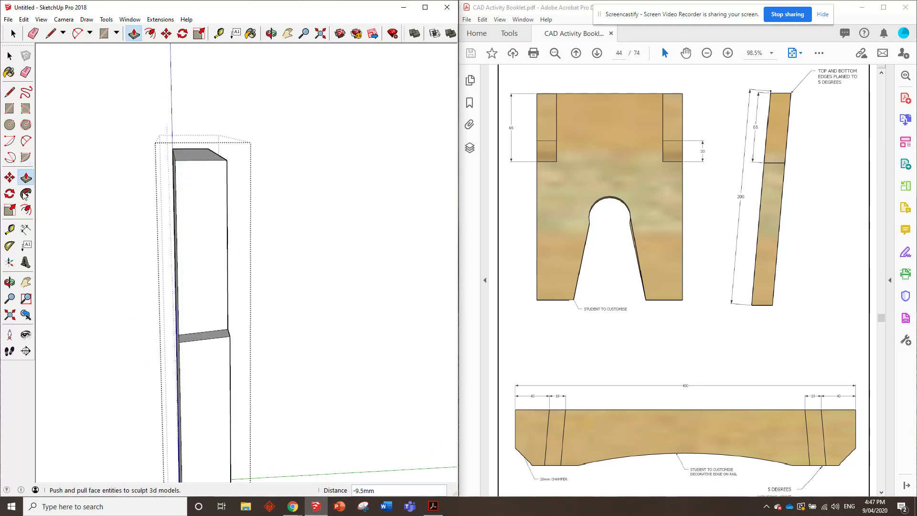
left_click(10, 246)
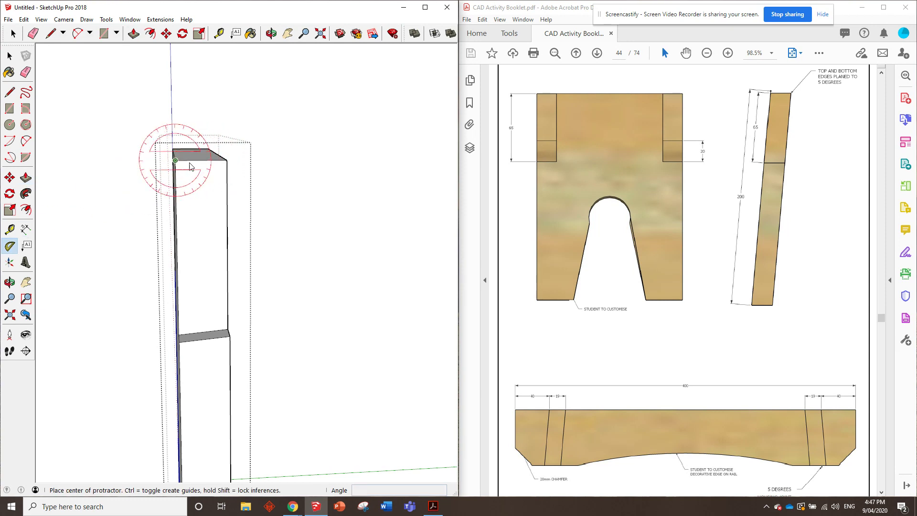
left_click(226, 161)
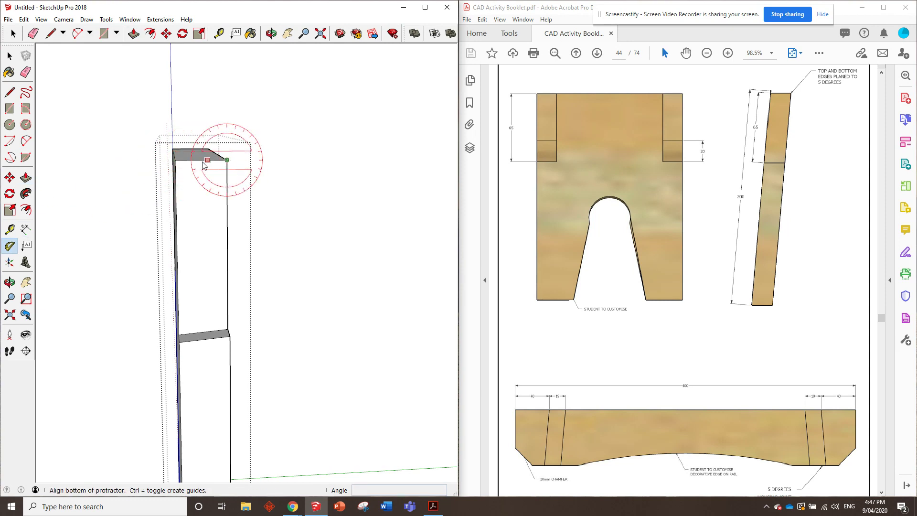
left_click(176, 162)
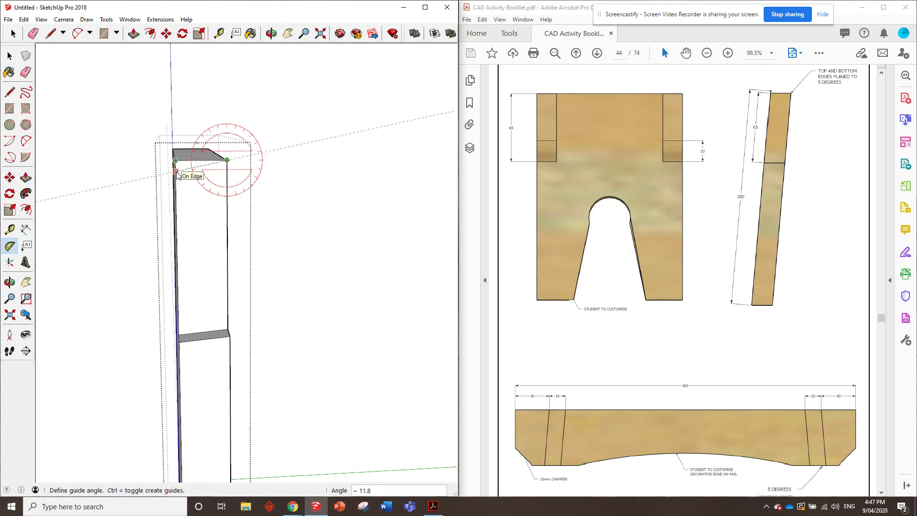
left_click(176, 164)
- Draw a line along the sloping guide and push the thin wedge above it 121 mm to bevel the leg's top edge
key("l")
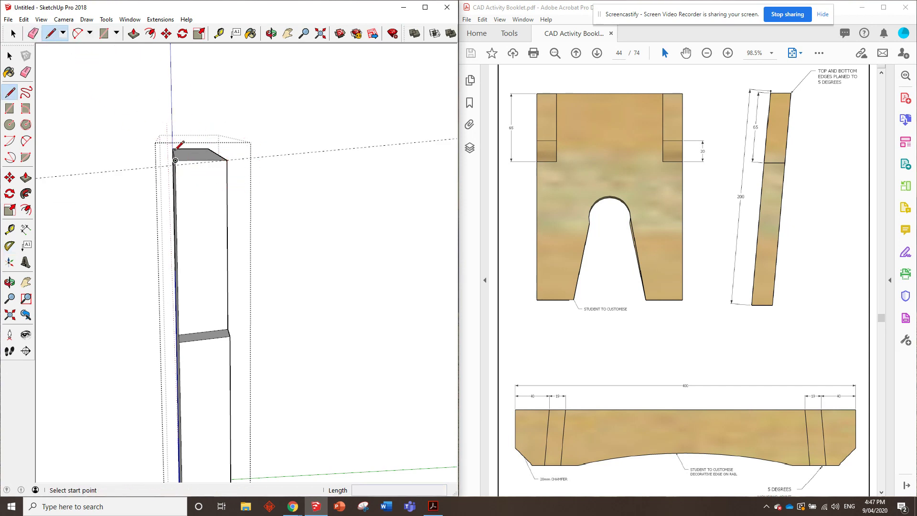
left_click(175, 162)
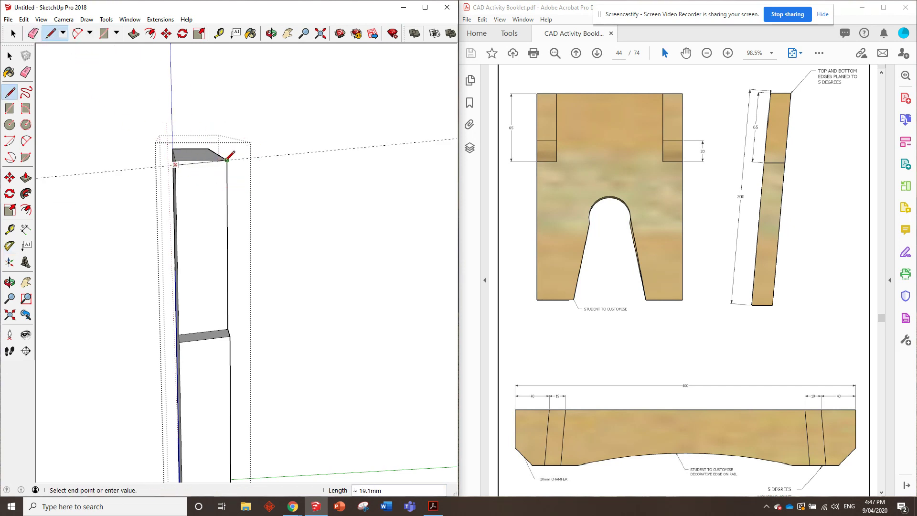
left_click(133, 33)
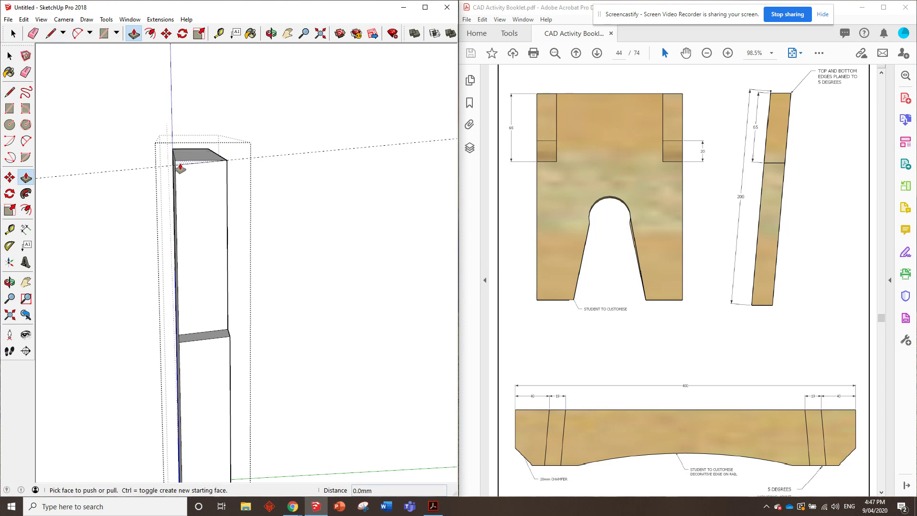
left_click_drag(196, 156, 166, 128)
middle_click_drag(167, 127, 266, 451)
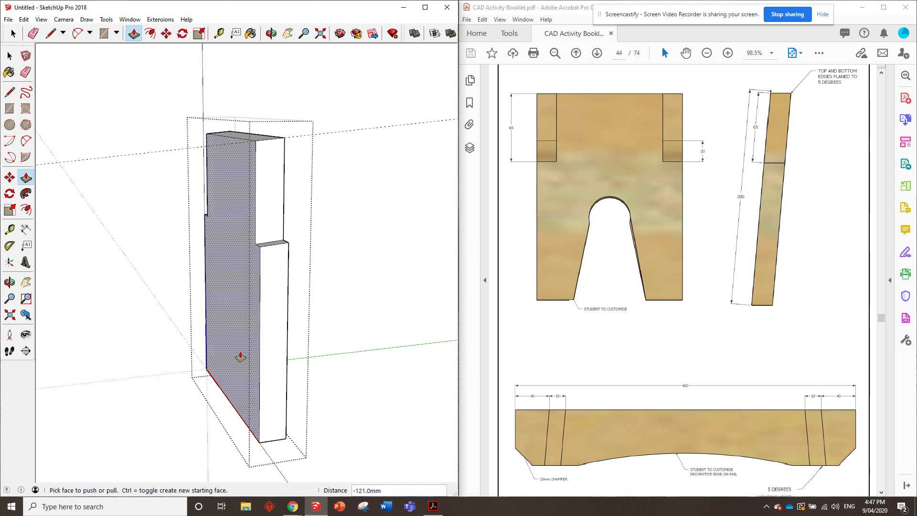
- Place a guide point 70 mm along the wide face's bottom edge from the corner and another 65 mm straight above it
middle_click_drag(237, 353, 415, 283)
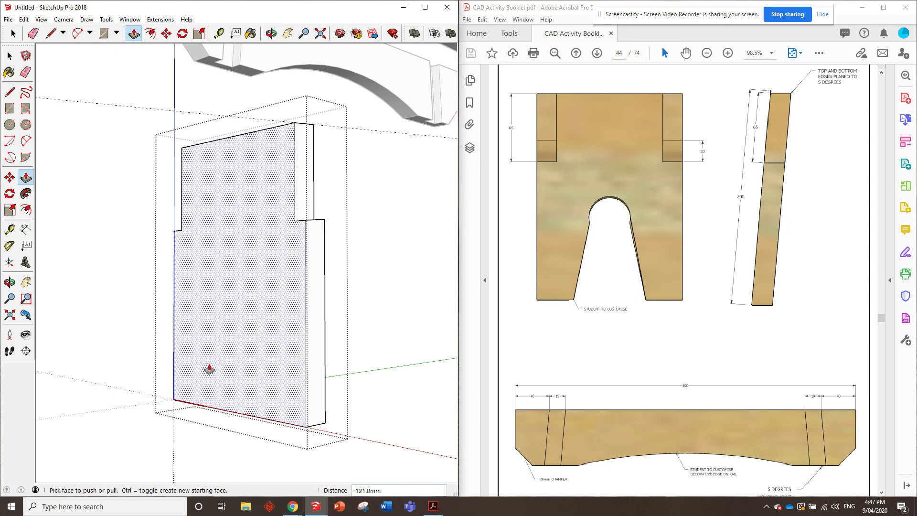
middle_click_drag(210, 369, 315, 397)
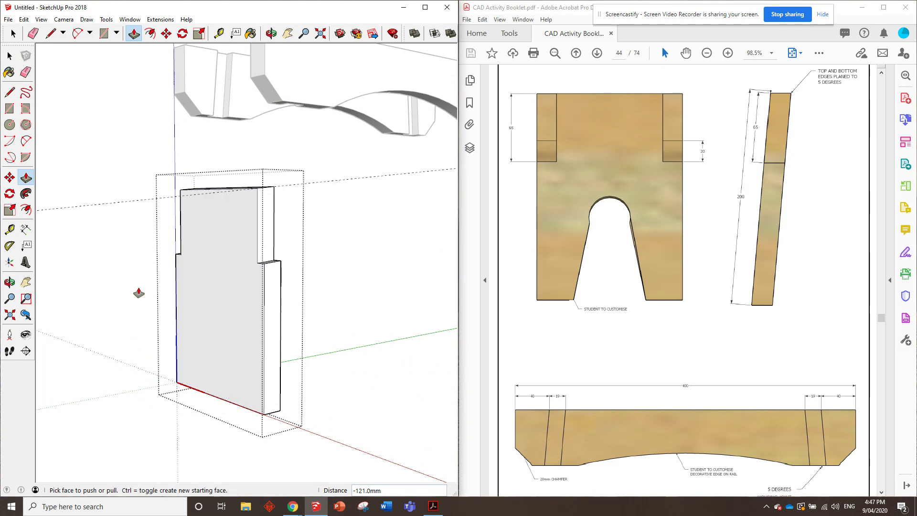
middle_click_drag(167, 271, 314, 360)
scroll(308, 353, "up", 3)
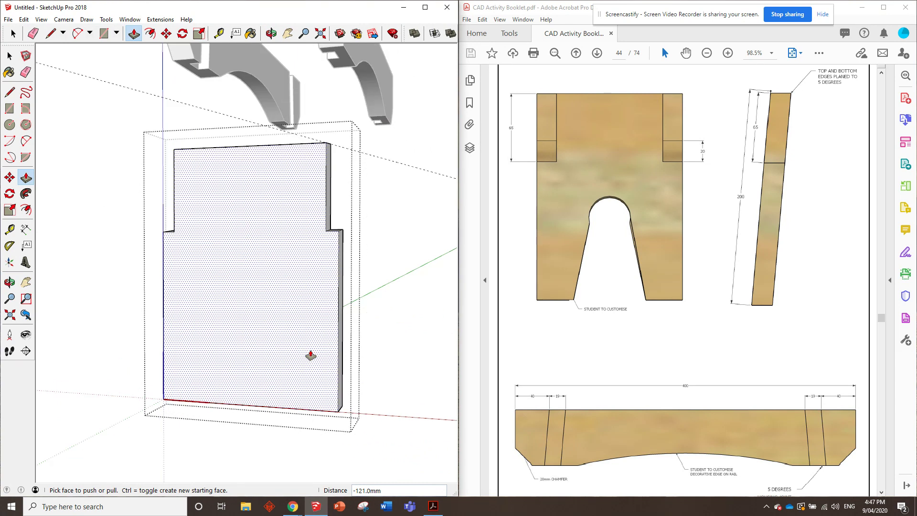
key("t")
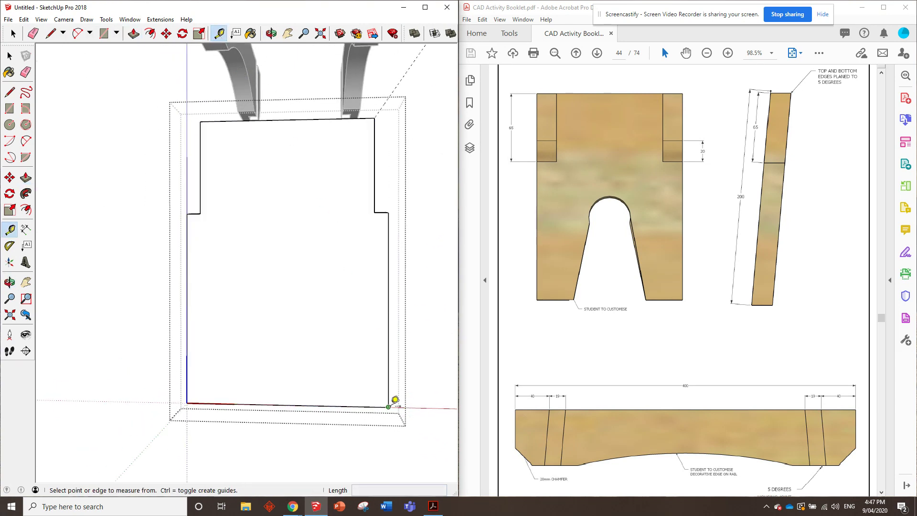
left_click(389, 407)
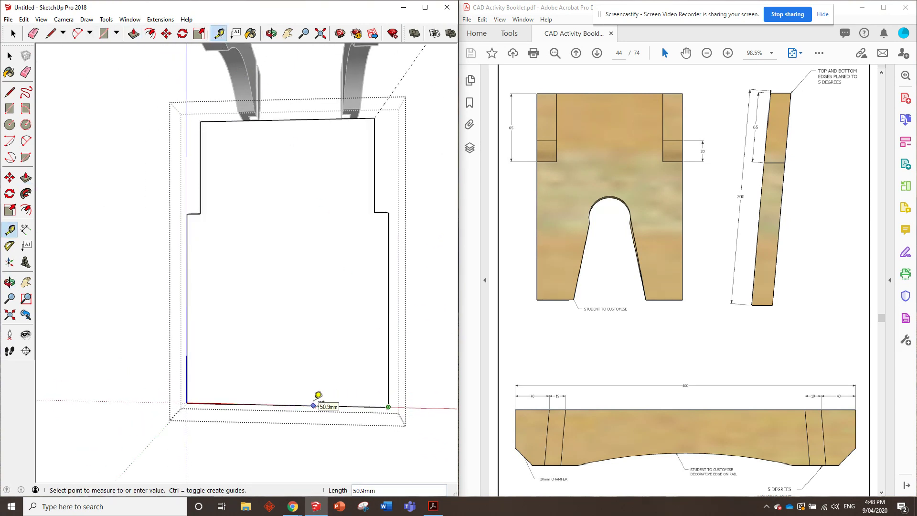
type("70")
key("Return")
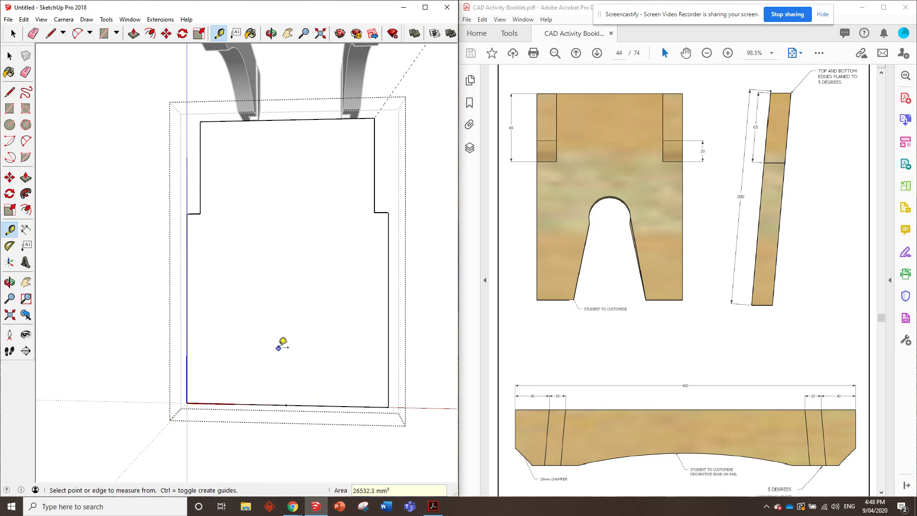
left_click(286, 404)
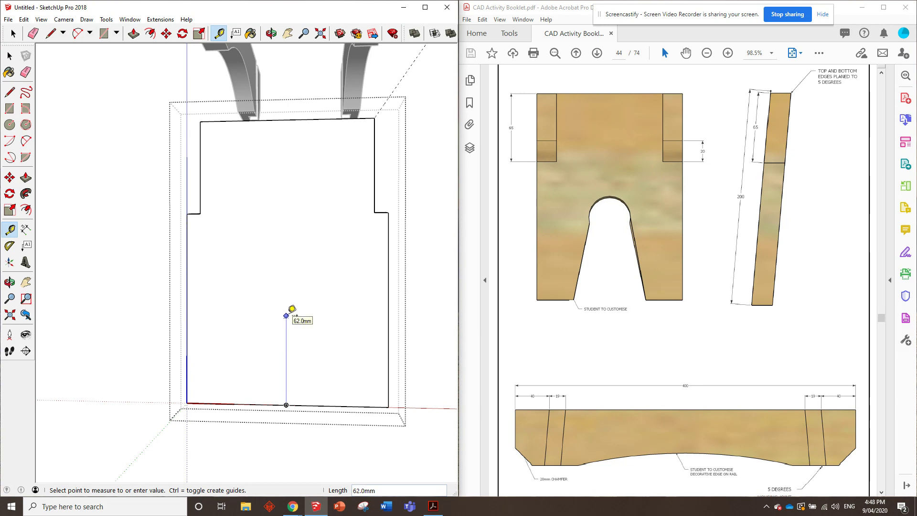
type("65")
key("Return")
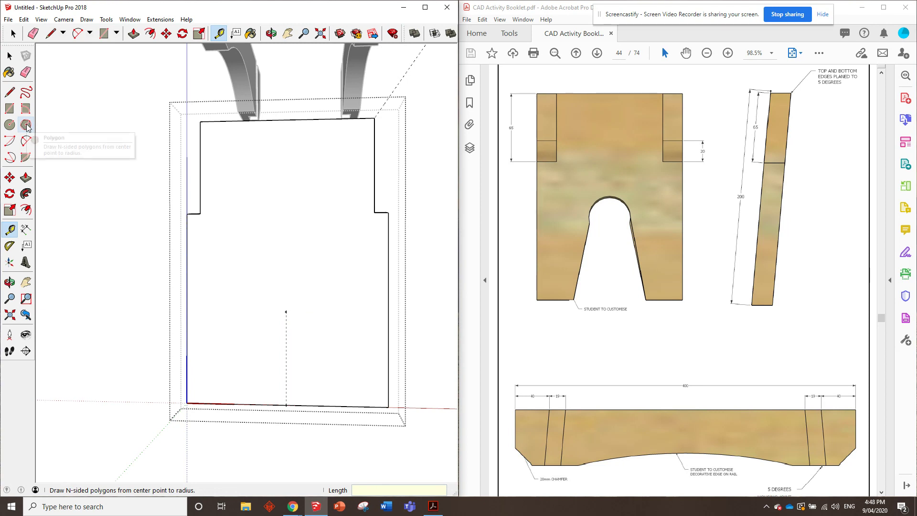
- Draw a circle of 30 mm radius on the leg's wide face, centred on the upper guide point
left_click(9, 125)
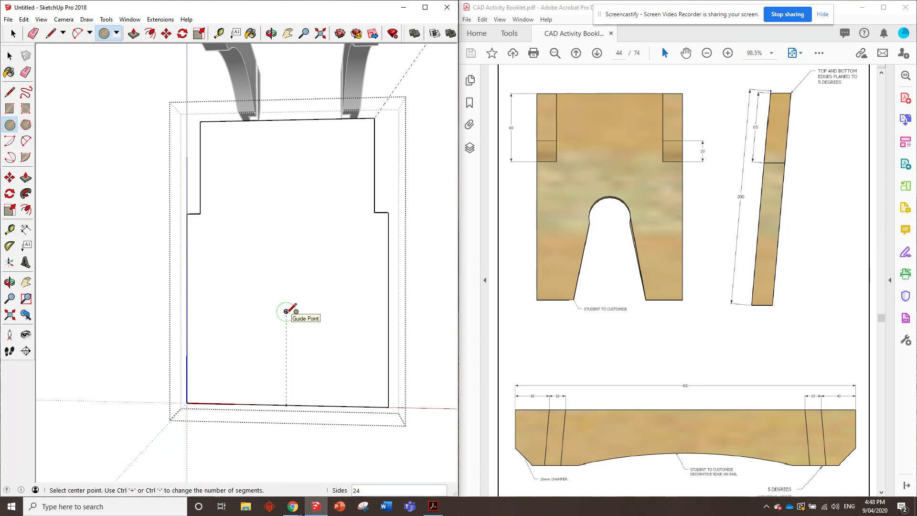
left_click(286, 311)
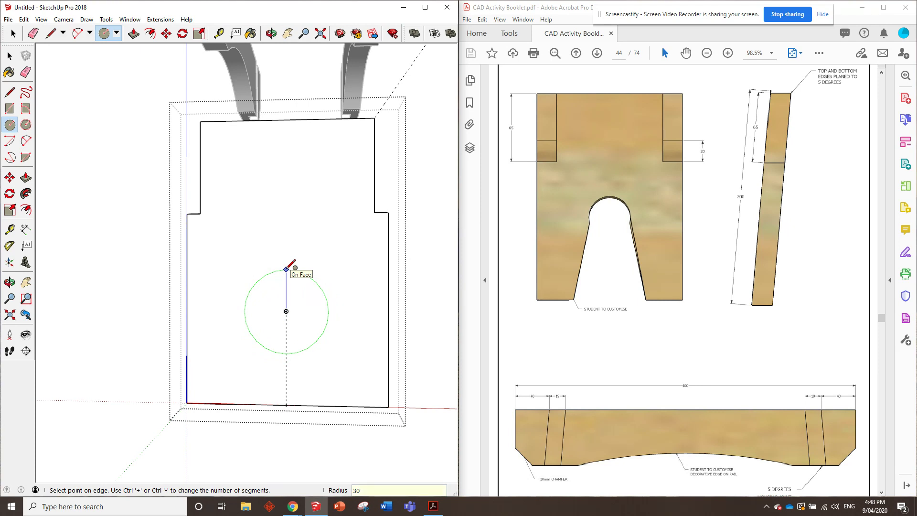
key("Return")
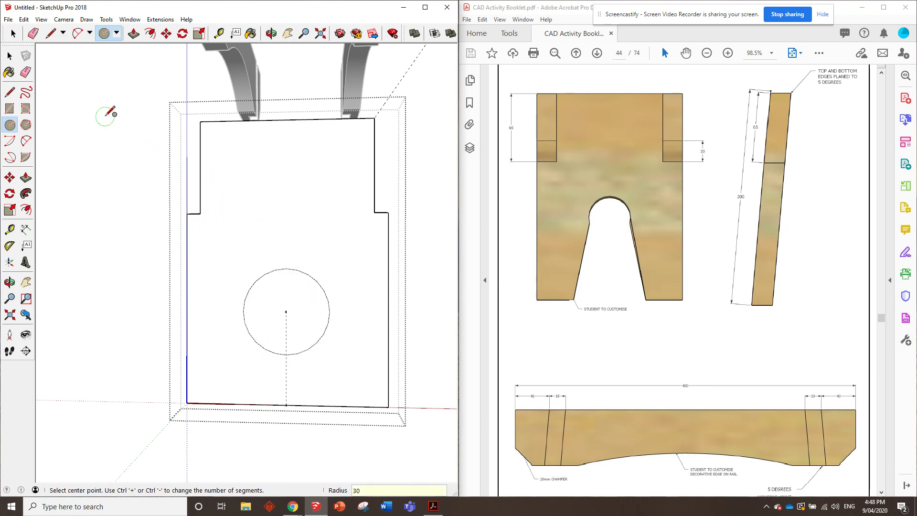
left_click(51, 36)
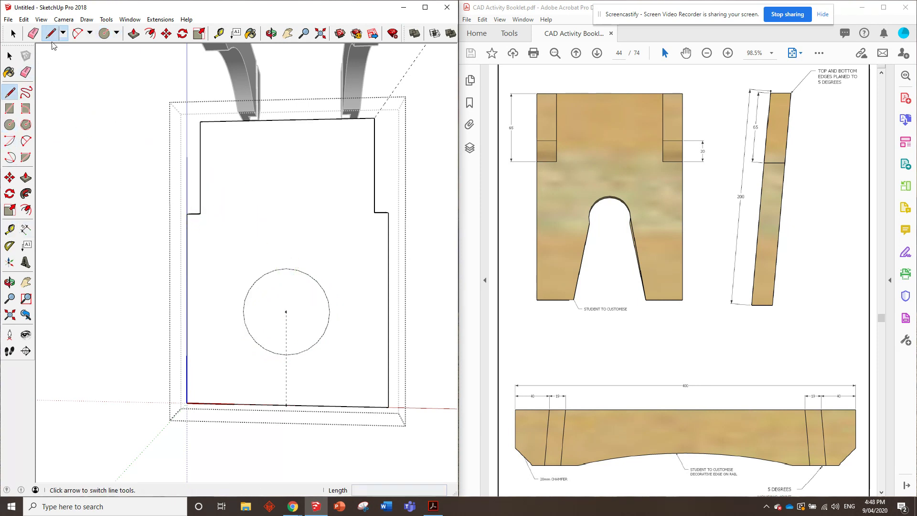
left_click(245, 323)
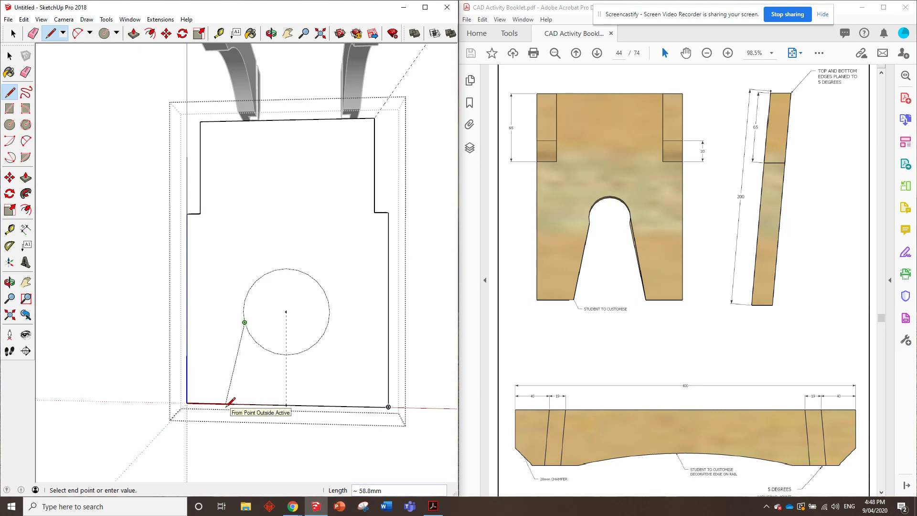
key("Escape")
- Place guide points 25 mm in from both bottom corners and draw lines joining them to the sides of the circle
key("t")
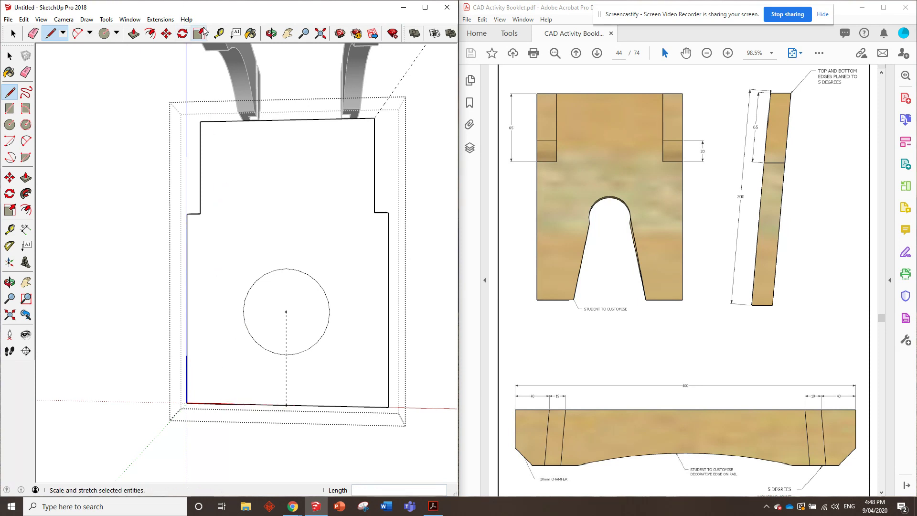
left_click(187, 403)
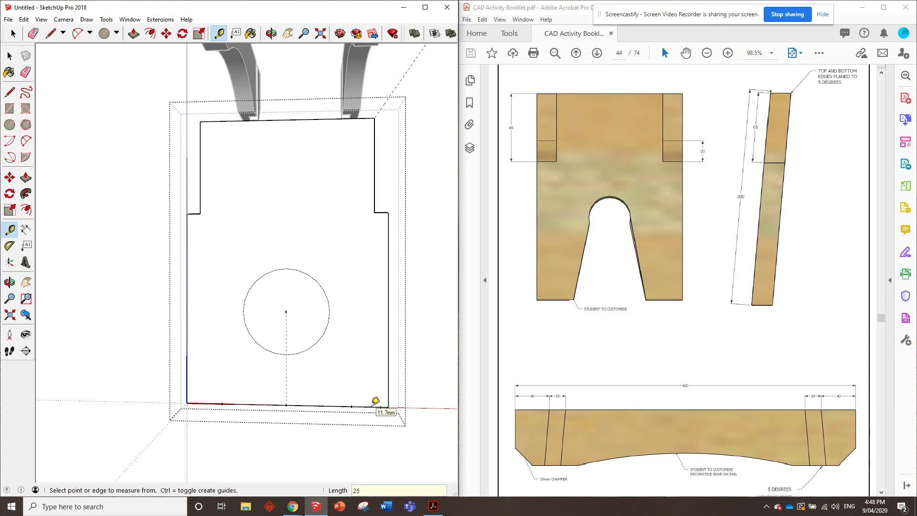
left_click(53, 35)
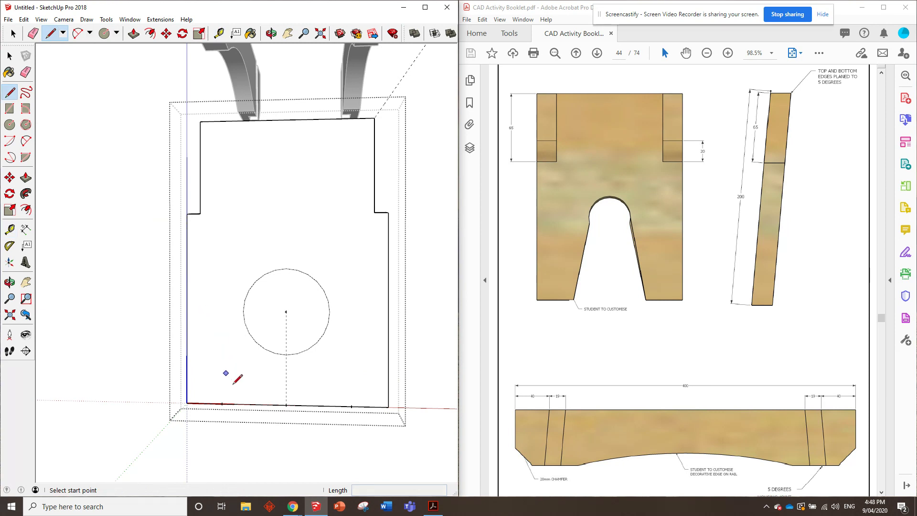
left_click(221, 404)
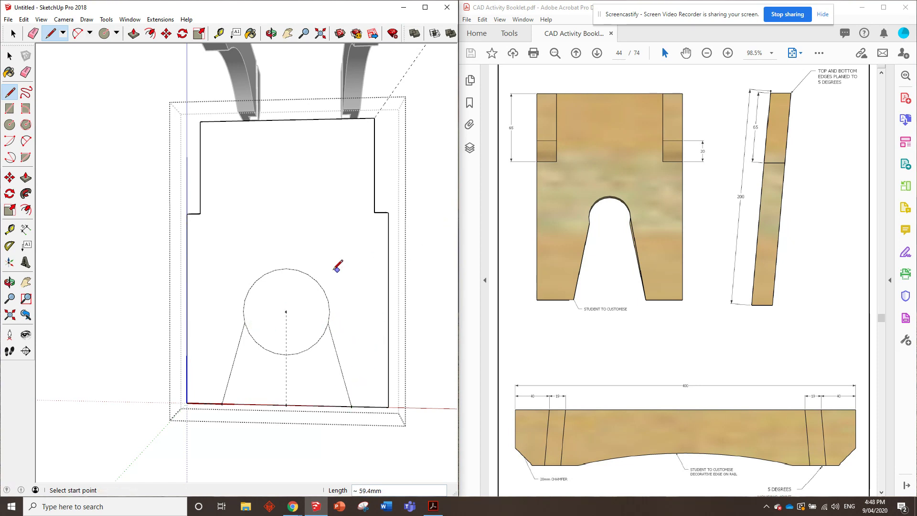
- Erase the lower arc of the circle between the two sloping lines to form a single arch-shaped cutout outline
mouse_move(337, 266)
middle_mouse_down()
mouse_move(371, 289)
mouse_move(342, 251)
mouse_move(264, 215)
middle_mouse_up()
key("l")
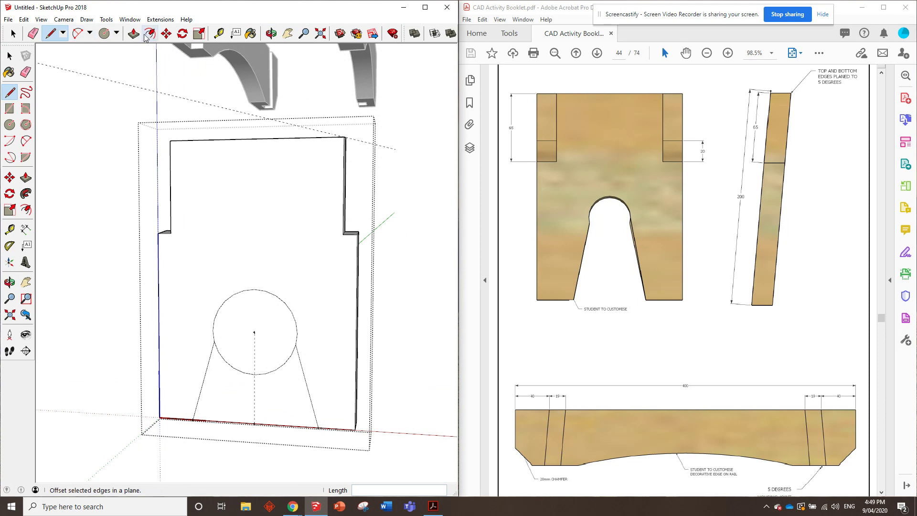
left_click(33, 33)
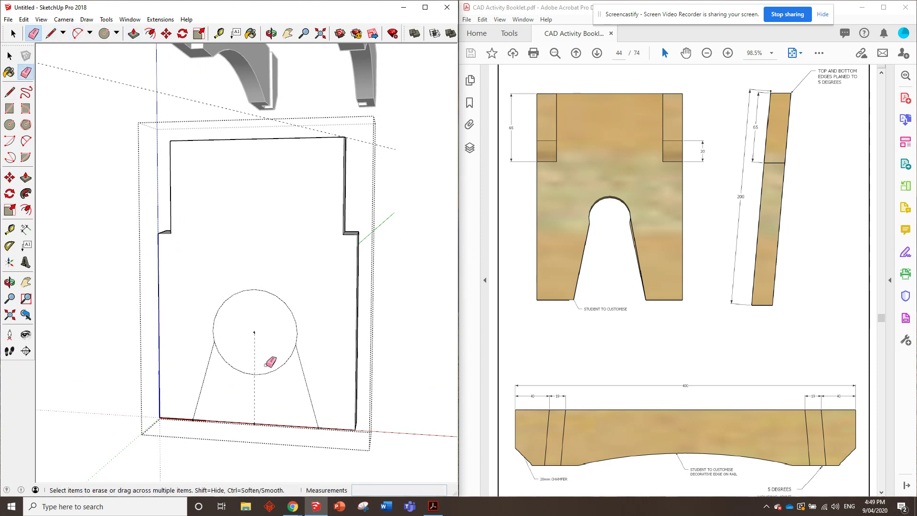
mouse_move(274, 376)
middle_mouse_down()
mouse_move(207, 303)
mouse_move(151, 169)
middle_mouse_up()
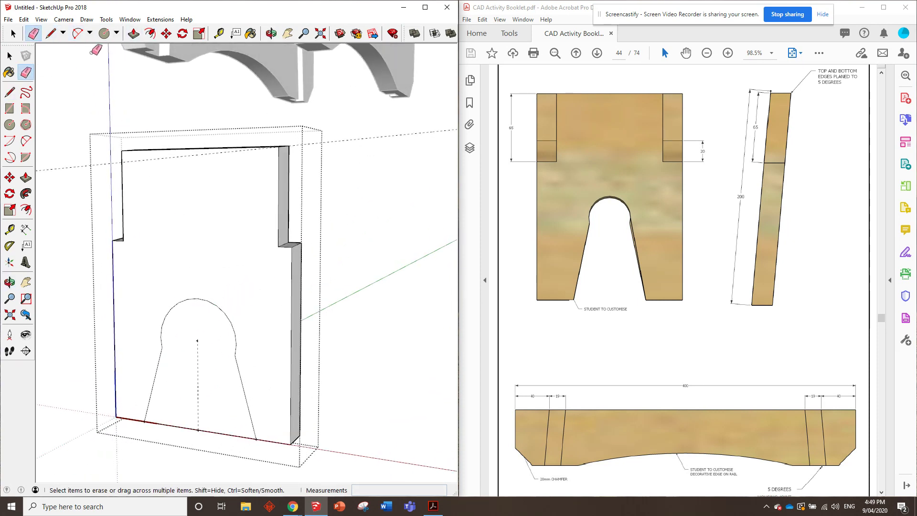
- Push the arch-shaped area 19 mm through the leg's full thickness to cut the opening
left_click(133, 33)
left_click_drag(196, 337, 228, 342)
mouse_move(227, 342)
middle_mouse_down()
mouse_move(173, 236)
mouse_move(230, 210)
mouse_move(239, 170)
middle_mouse_up()
mouse_move(285, 190)
middle_mouse_down()
mouse_move(262, 271)
mouse_move(247, 281)
mouse_move(289, 248)
mouse_move(283, 188)
mouse_move(256, 258)
middle_mouse_up()
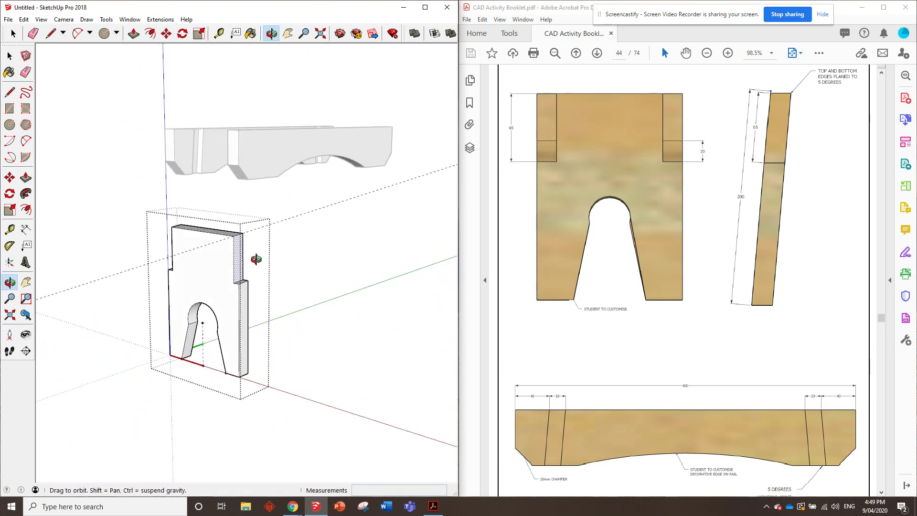
- Create a guide line at 5 degrees to the bottom edge, starting from the bottom outer corner of one foot's narrow side face
scroll(174, 286, "up", 3)
mouse_move(174, 286)
middle_mouse_down()
mouse_move(199, 239)
mouse_move(176, 266)
mouse_move(274, 283)
mouse_move(252, 328)
mouse_move(245, 389)
mouse_move(202, 392)
middle_mouse_up()
scroll(203, 282, "down", 2)
scroll(206, 406, "up", 3)
mouse_move(213, 440)
middle_mouse_down()
mouse_move(129, 358)
mouse_move(171, 386)
middle_mouse_up()
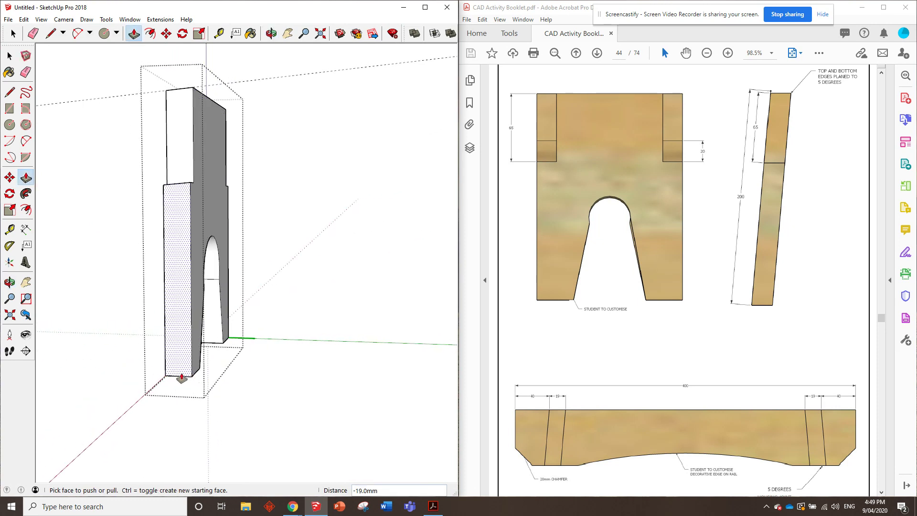
scroll(180, 377, "up", 2)
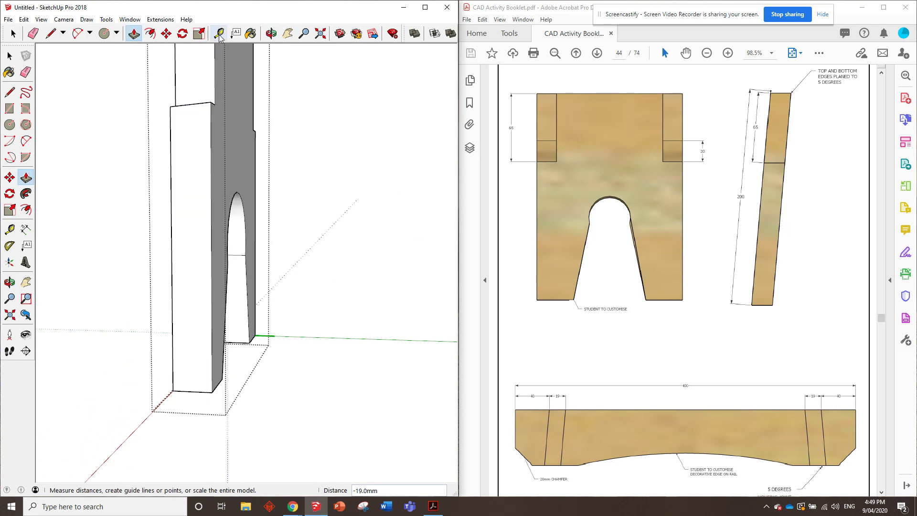
left_click(10, 245)
scroll(217, 396, "up", 2)
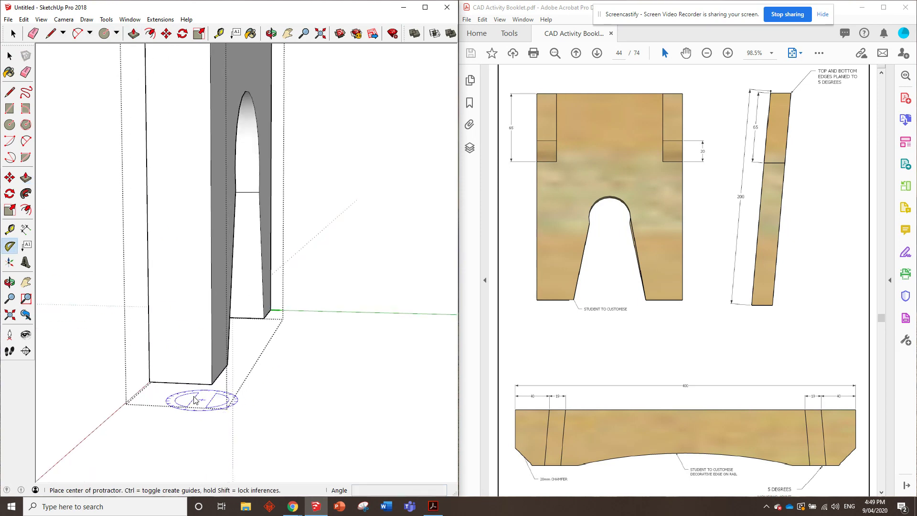
key("Right")
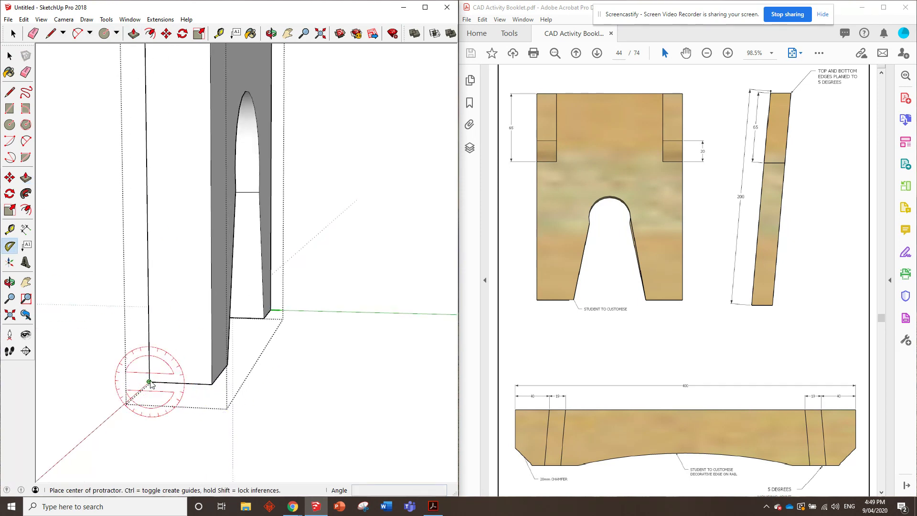
left_click(149, 382)
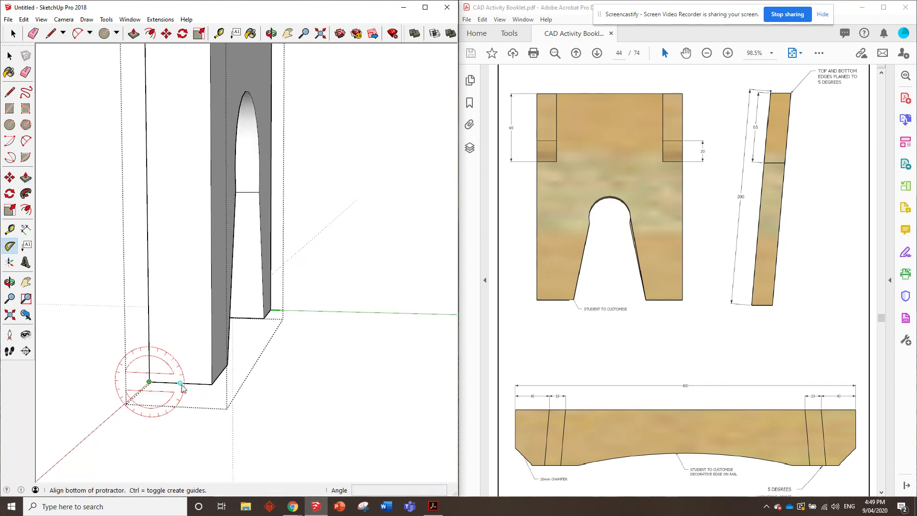
left_click(212, 384)
type("5")
key("Return")
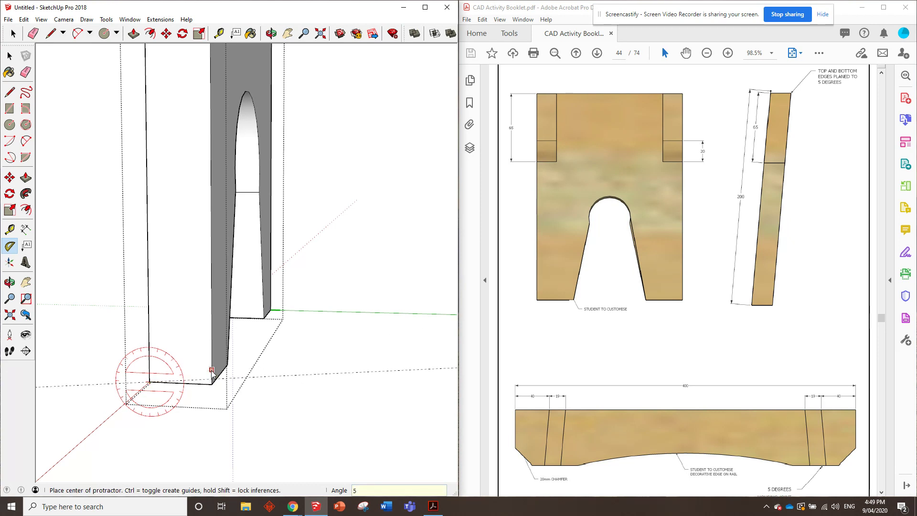
- Try to cut the foot's base by drawing a line along the guide and pushing the wedge through 25 mm, then undo it
scroll(215, 383, "up", 5)
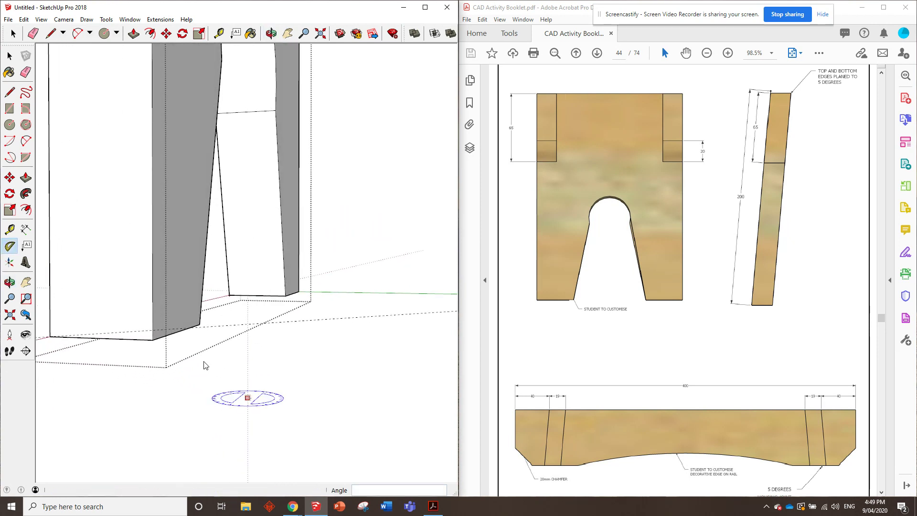
left_click(50, 33)
middle_click_drag(181, 260, 136, 282)
left_click(126, 291)
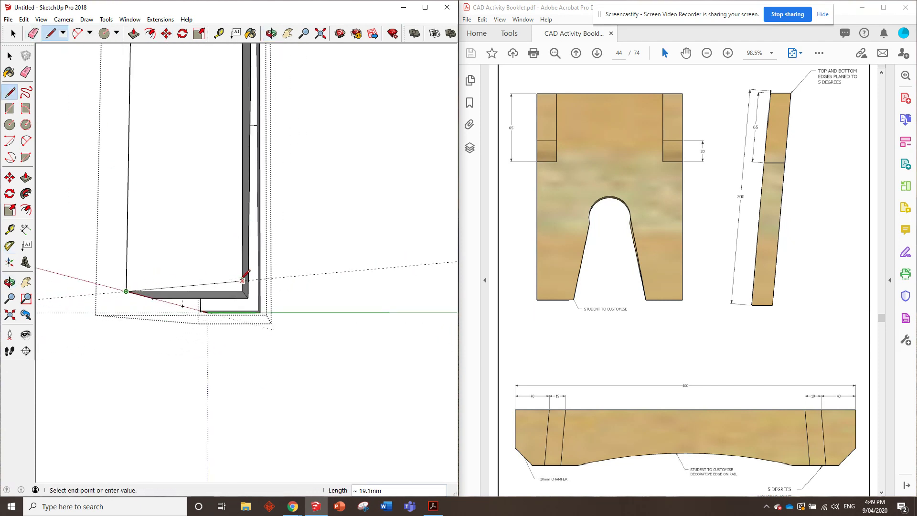
left_click(134, 33)
left_click(241, 305)
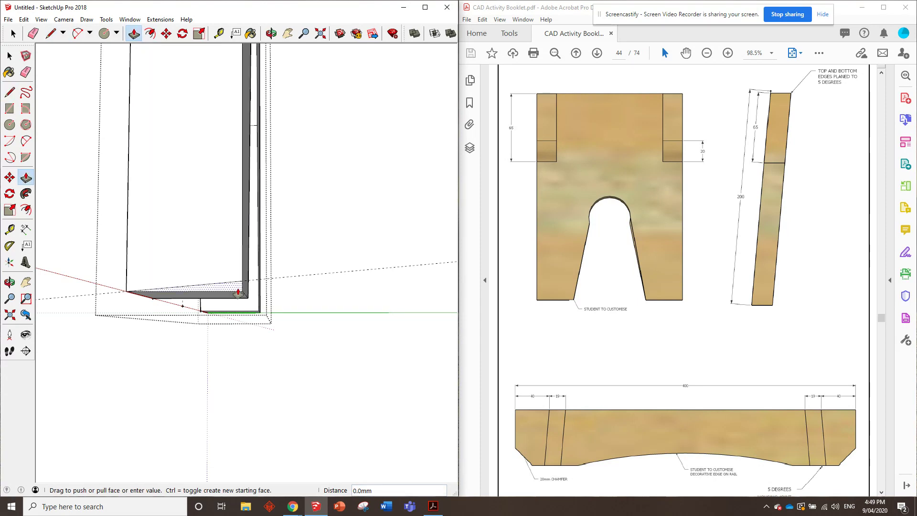
left_click(247, 312)
middle_click_drag(262, 301, 84, 265)
scroll(90, 311, "up", 5)
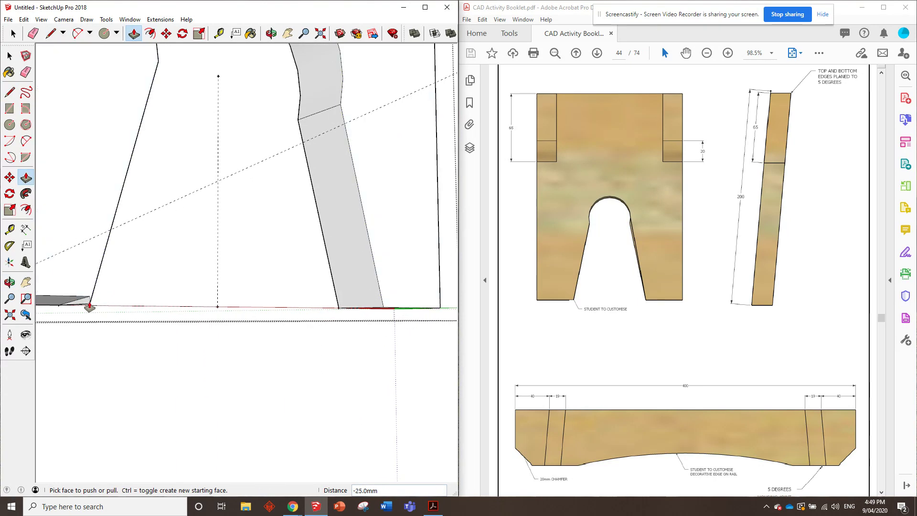
middle_click_drag(86, 308, 233, 313)
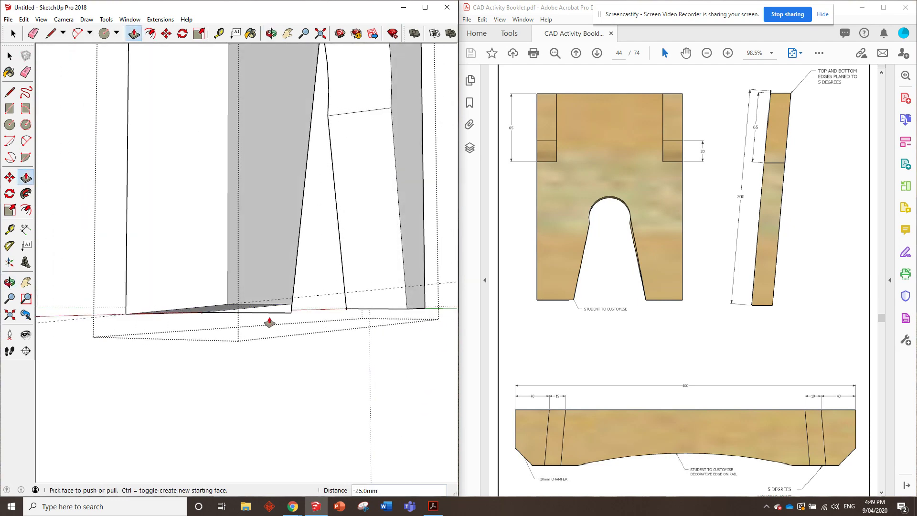
key("ctrl+z")
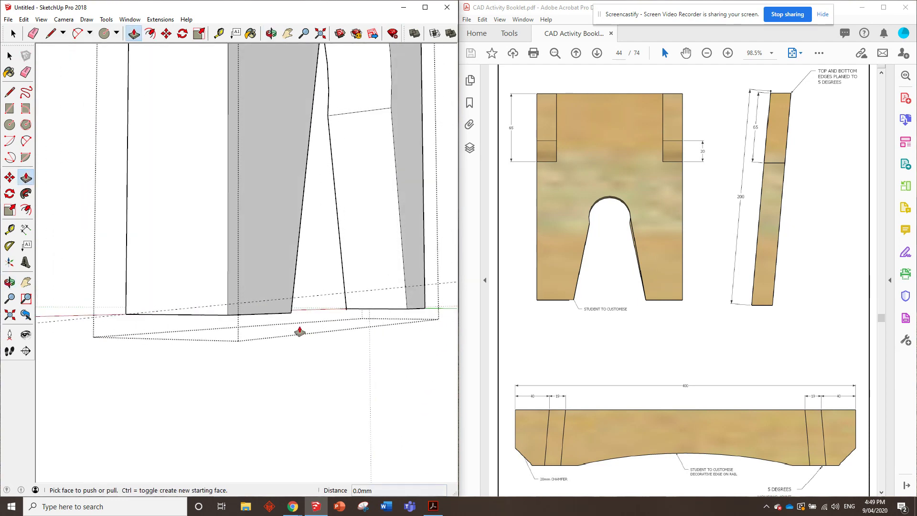
- Move the bottom edge on the foot's inner wide face straight up to meet the 5-degree guide
left_click(166, 33)
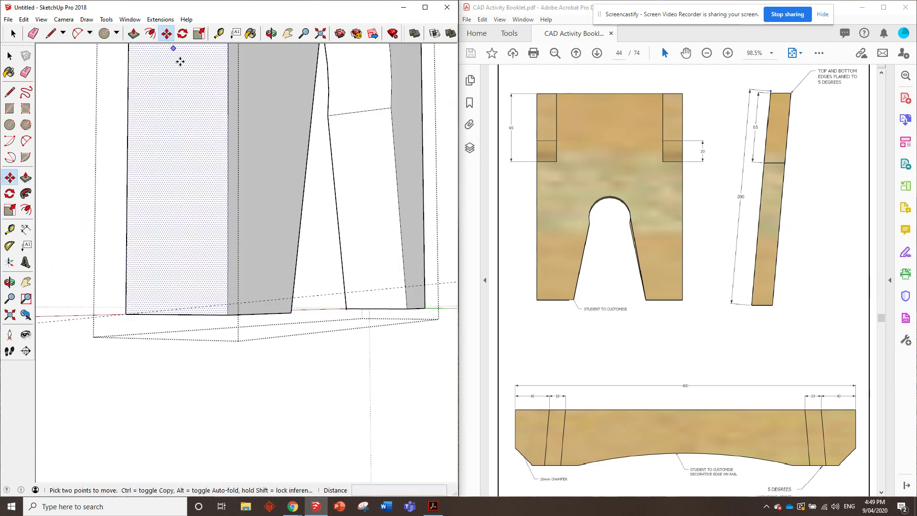
left_click(264, 314)
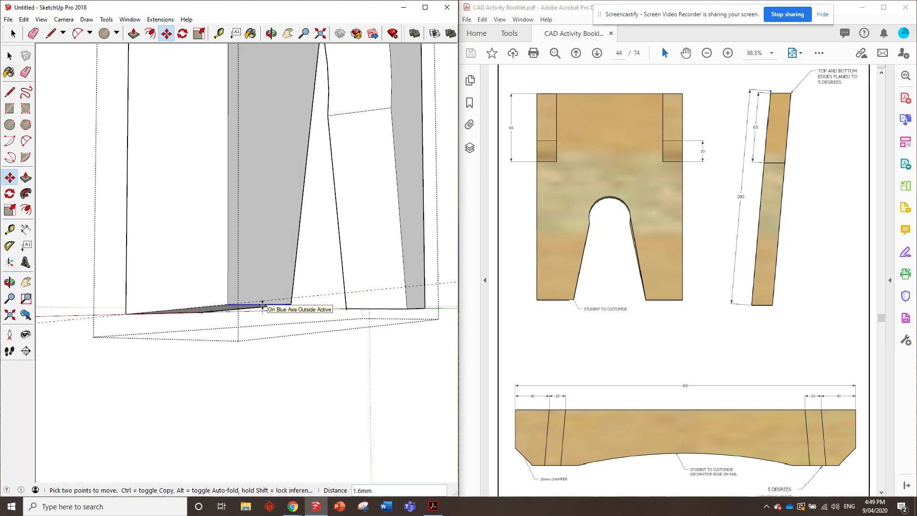
left_click(228, 304)
mouse_move(228, 304)
middle_mouse_down()
mouse_move(297, 260)
mouse_move(370, 301)
mouse_move(362, 309)
mouse_move(356, 295)
mouse_move(334, 302)
mouse_move(277, 380)
mouse_move(357, 299)
mouse_move(199, 296)
mouse_move(309, 334)
mouse_move(344, 335)
mouse_move(330, 327)
mouse_move(382, 322)
mouse_move(260, 320)
mouse_move(446, 317)
mouse_move(431, 293)
mouse_move(285, 321)
mouse_move(389, 371)
mouse_move(245, 289)
mouse_move(272, 338)
middle_mouse_up()
- Create a matching 5-degree guide line from the bottom corner of the other foot's narrow side face
key("m")
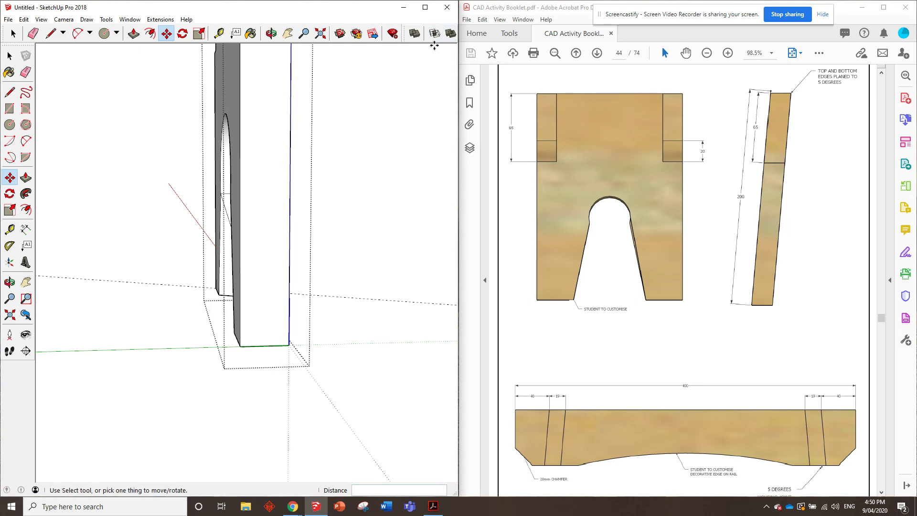
scroll(247, 352, "up", 3)
middle_click_drag(247, 352, 274, 346)
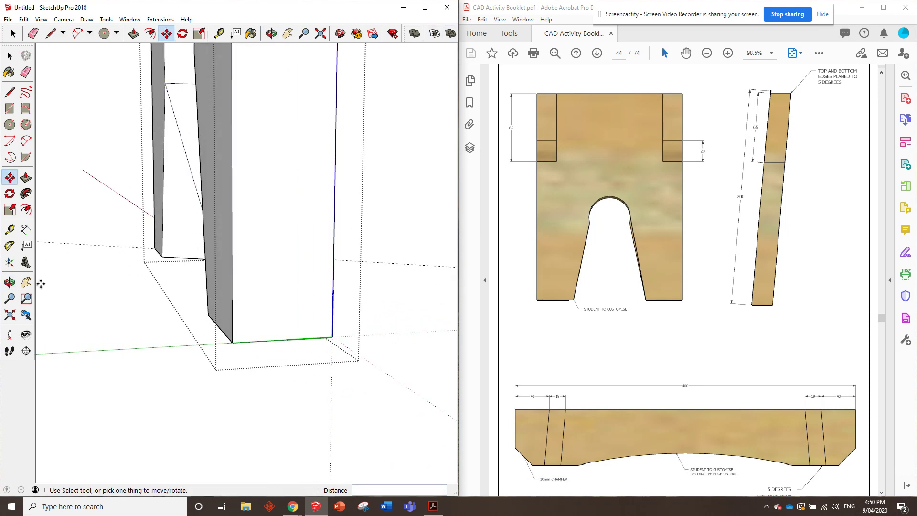
left_click(9, 246)
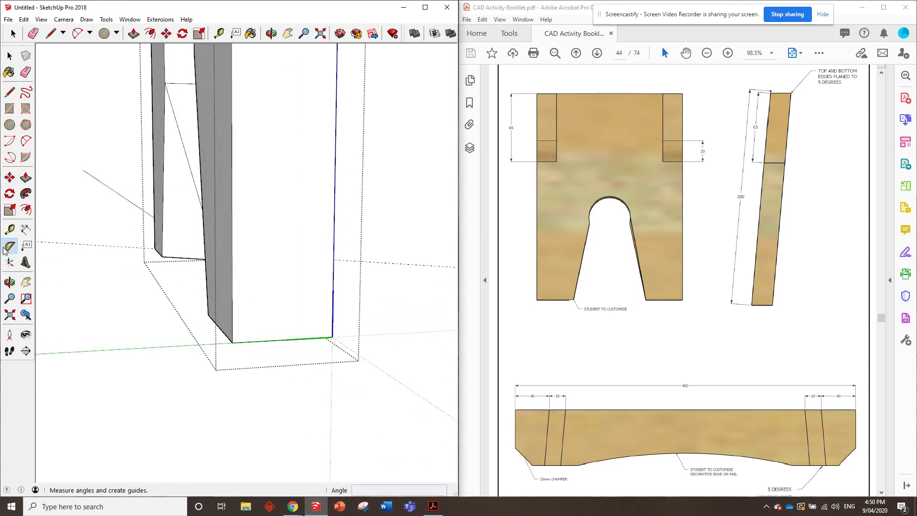
left_click(332, 338)
left_click(233, 343)
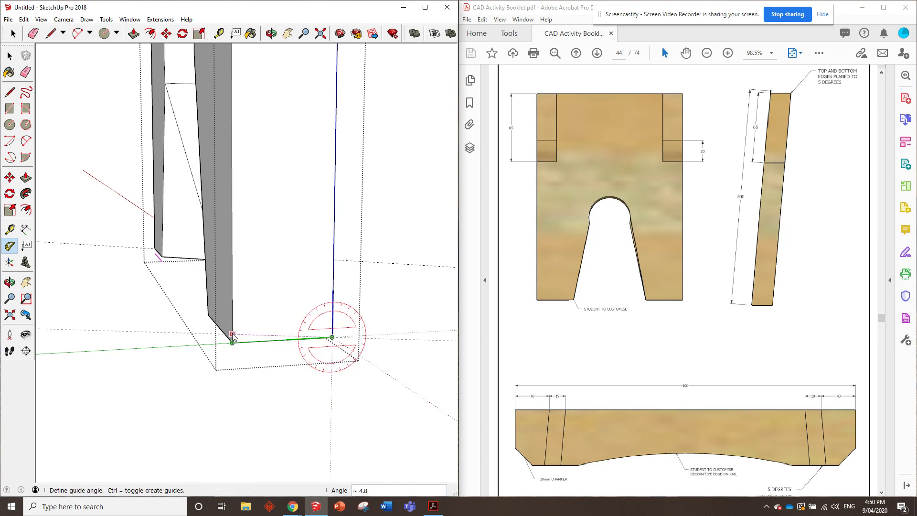
type("5")
key("Return")
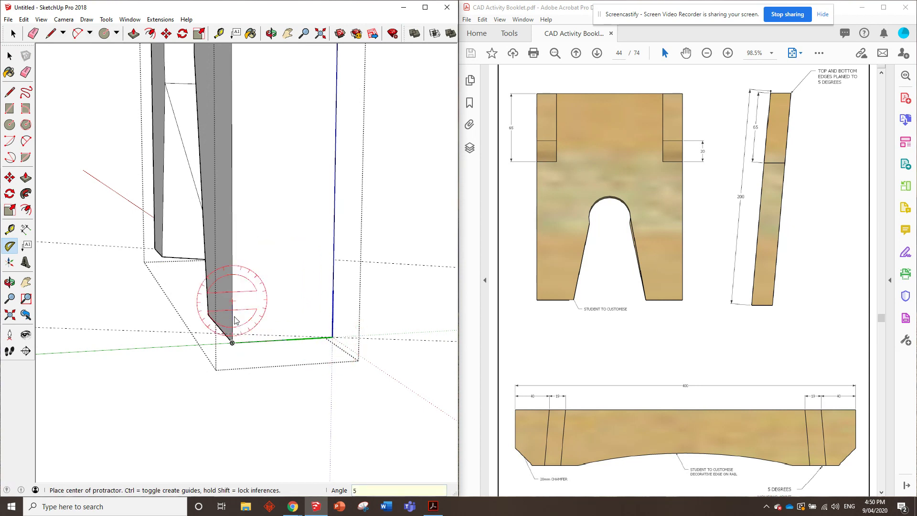
- Raise the other foot's bottom edge about 1.7 mm onto its 5-degree guide
middle_click_drag(246, 308, 219, 478)
left_click(51, 34)
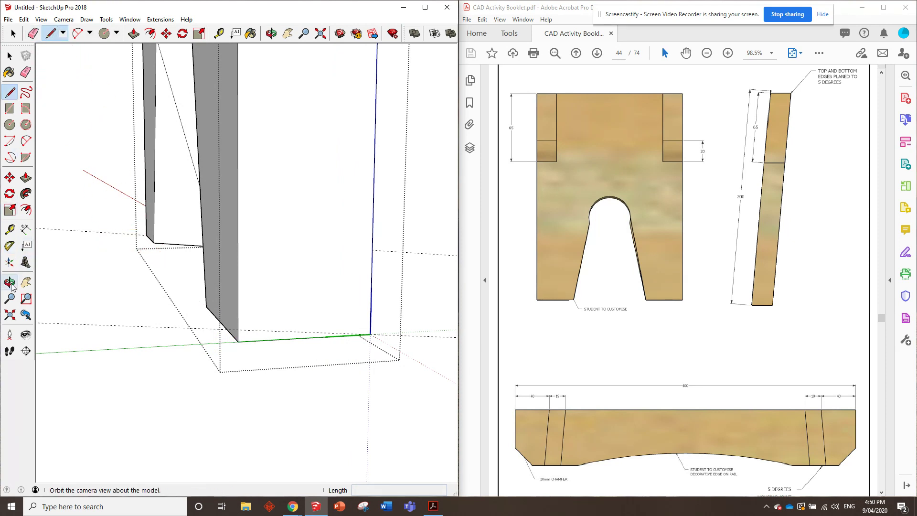
left_click(10, 178)
middle_click_drag(163, 225, 267, 260)
left_click(326, 300)
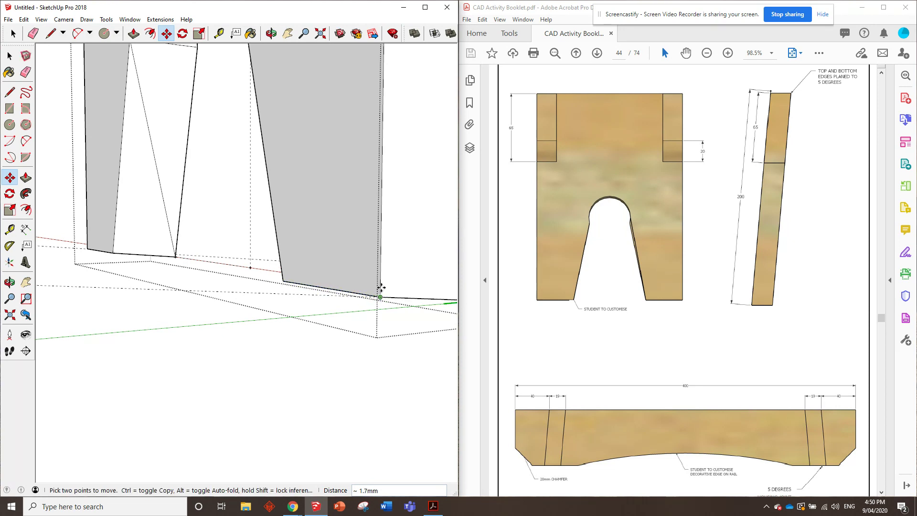
left_click(378, 286)
- Close the leg component and delete all guides in the model
middle_click_drag(378, 287, 288, 239)
left_click(9, 56)
middle_click_drag(200, 168, 249, 248)
left_click(23, 19)
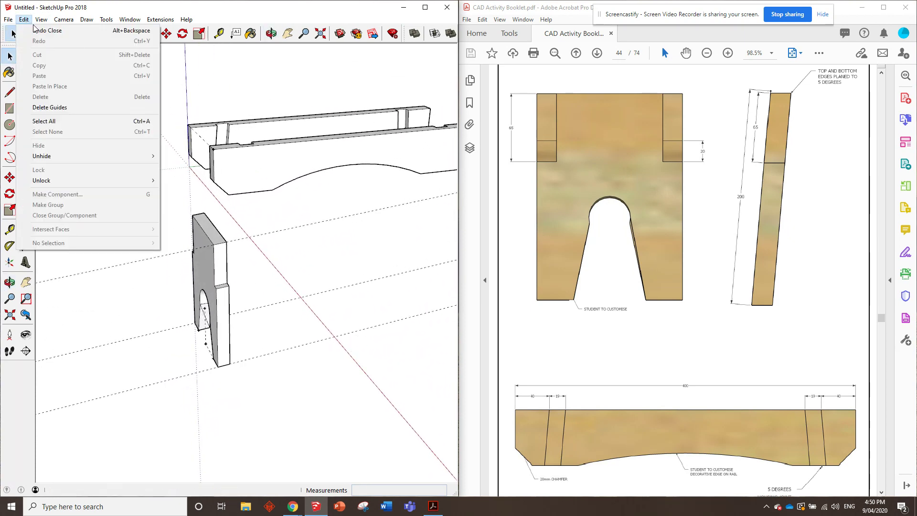
left_click(49, 107)
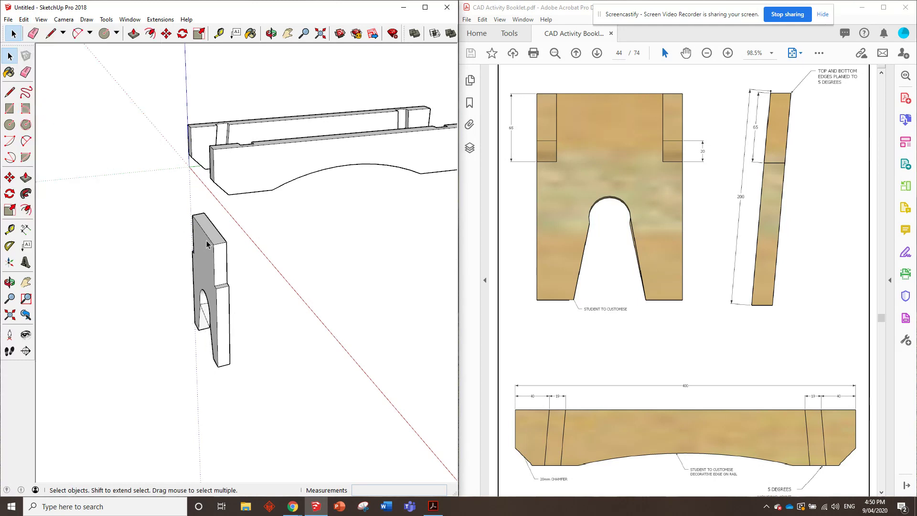
- Rotate the leg 5 degrees about the notch's shoulder corner, leaning its top towards the rails' middle
middle_click_drag(215, 227, 227, 314)
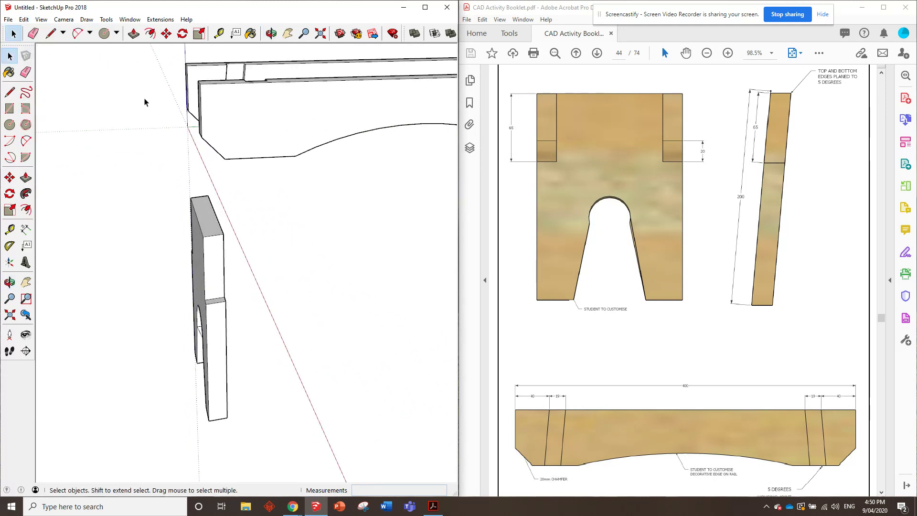
left_click(182, 34)
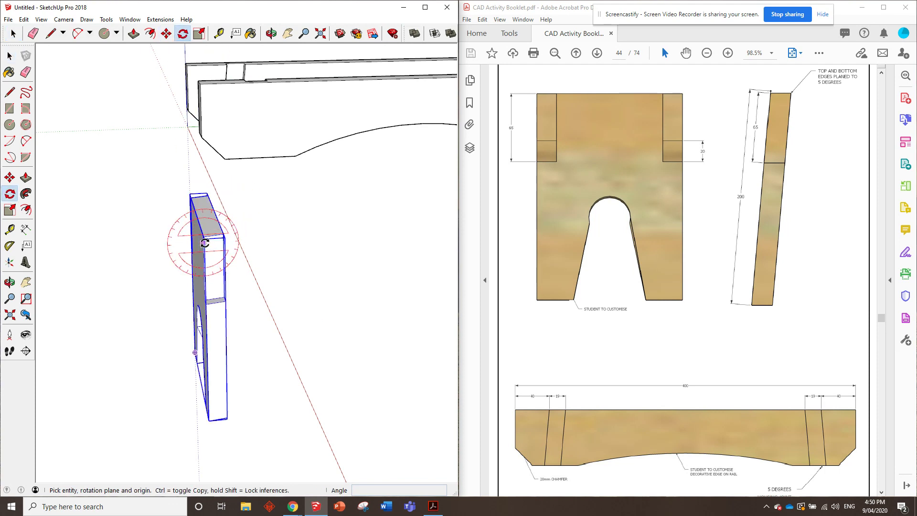
middle_click_drag(217, 333, 204, 266)
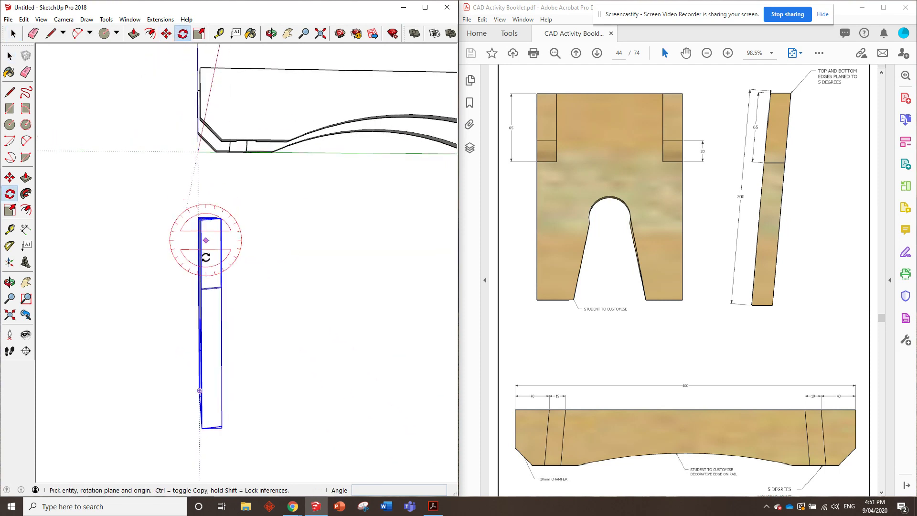
left_click(202, 290)
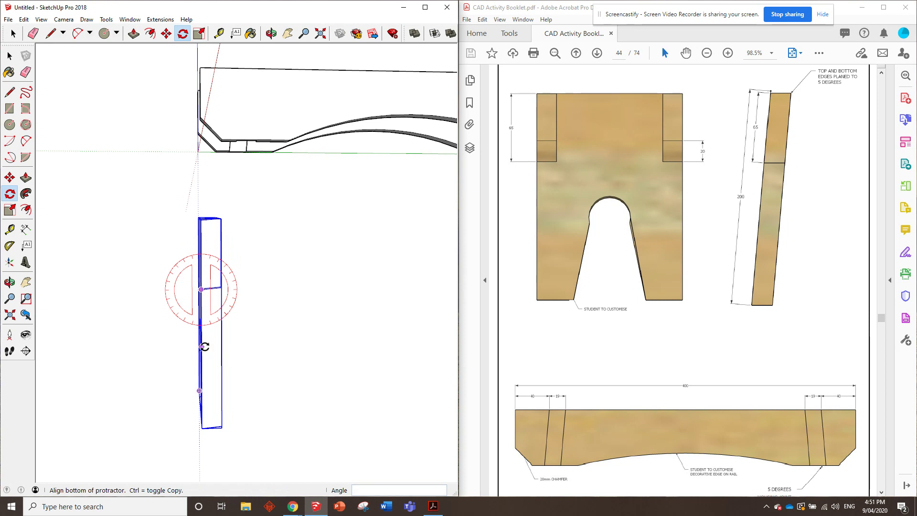
left_click(202, 347)
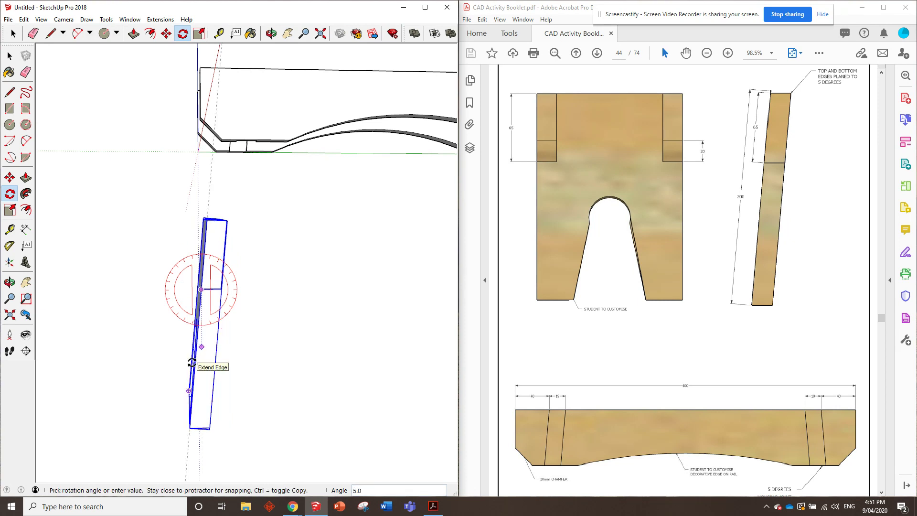
key("Return")
- Move the tilted leg by its top corner into the angled slots at the near end of both rails
middle_click_drag(242, 270, 394, 305)
key("q")
scroll(194, 175, "up", 2)
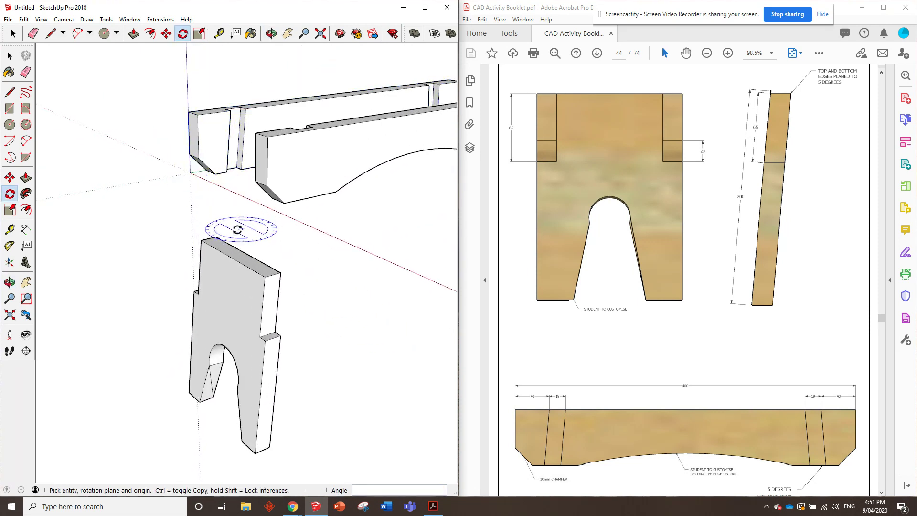
key("m")
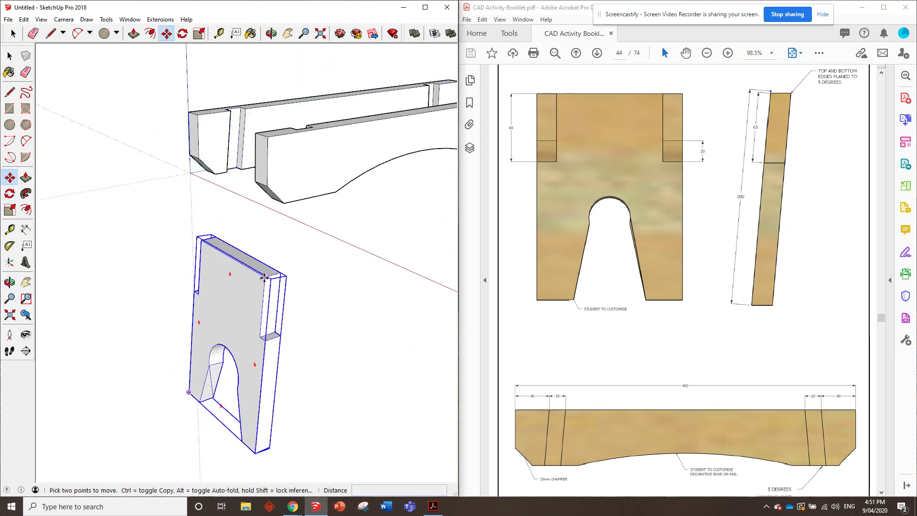
left_click(264, 278)
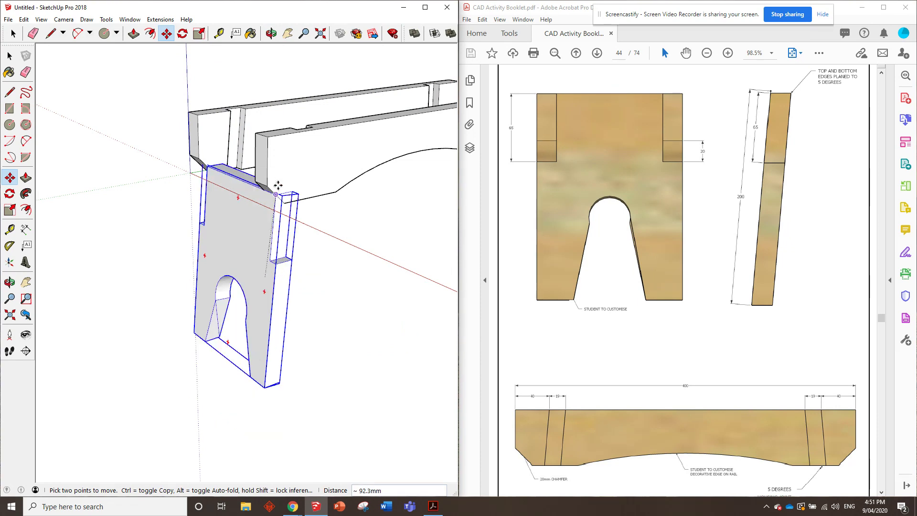
middle_click_drag(290, 128, 318, 212)
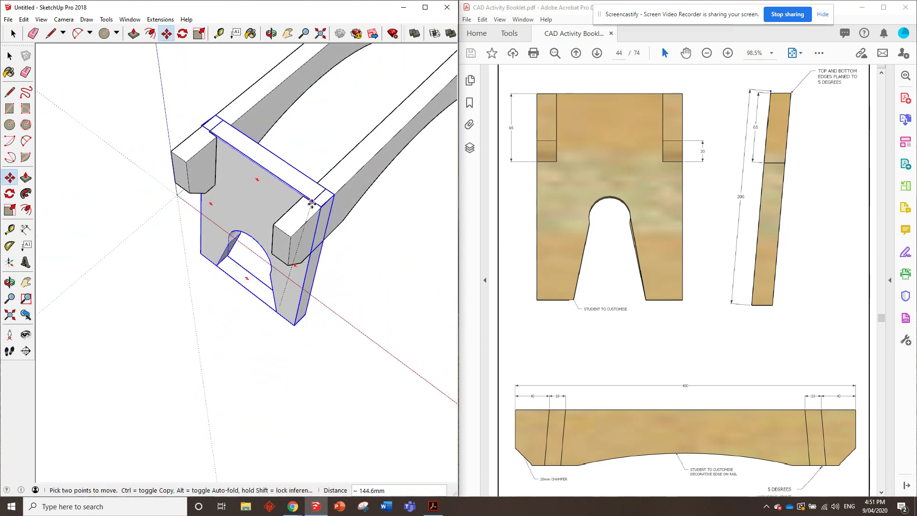
left_click(318, 208)
- Copy the fitted leg and place the copy about 201 mm away, clear of the rails
key("o")
mouse_move(235, 303)
left_mouse_down()
mouse_move(264, 130)
mouse_move(286, 143)
mouse_move(400, 139)
mouse_move(70, 296)
mouse_move(283, 219)
mouse_move(317, 301)
left_mouse_up()
key("m")
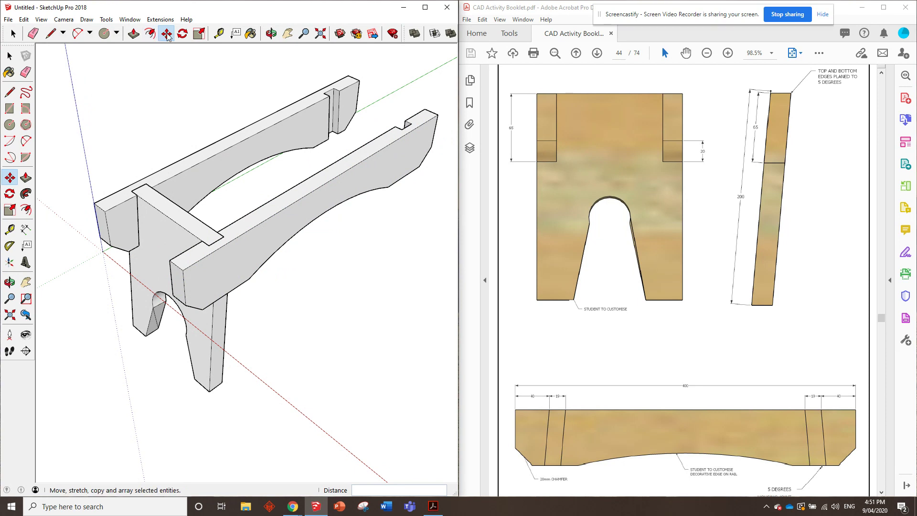
left_click(153, 207)
key("ctrl")
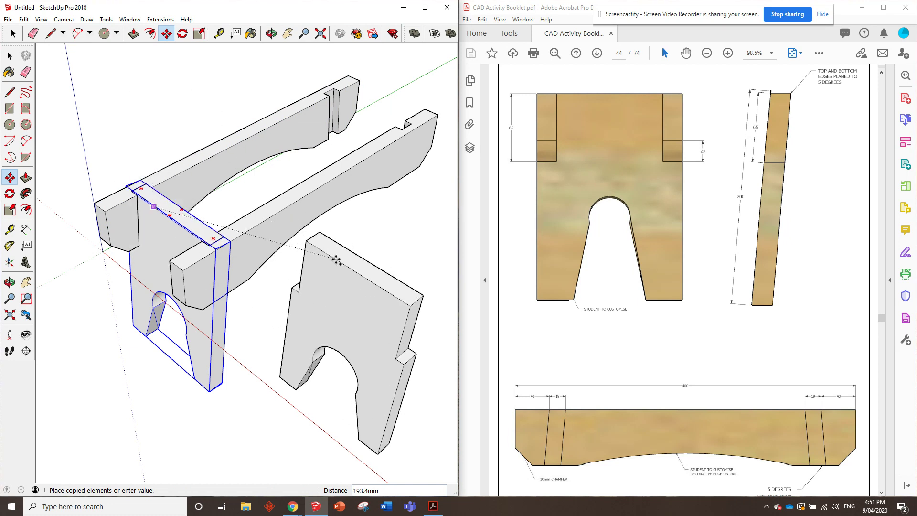
left_click(340, 270)
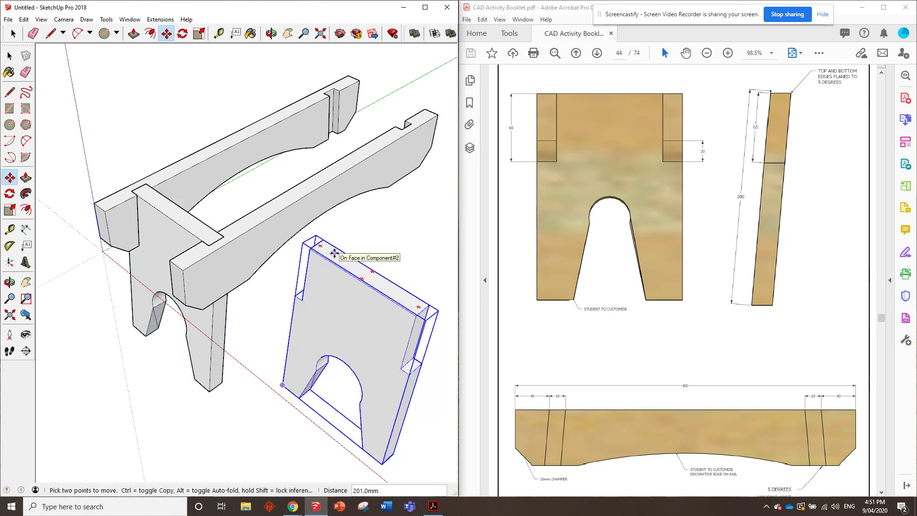
- Try to mirror the leg copy with Flip Along its component's green, red and blue axes
right_click(335, 253)
mouse_move(379, 450)
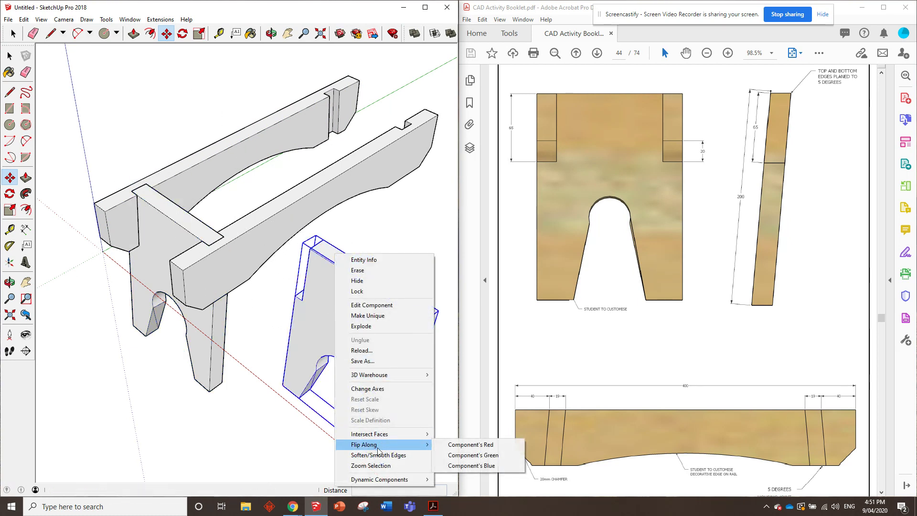
left_click(462, 455)
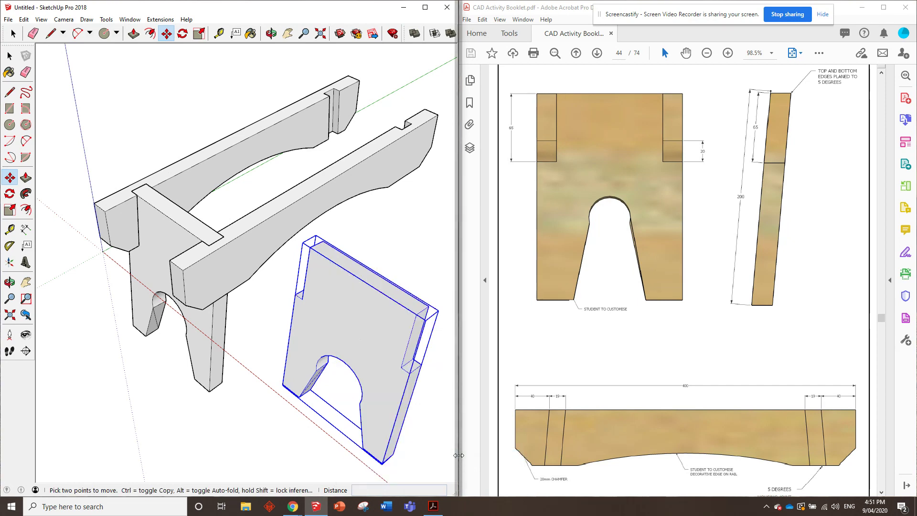
middle_click_drag(262, 302, 277, 265)
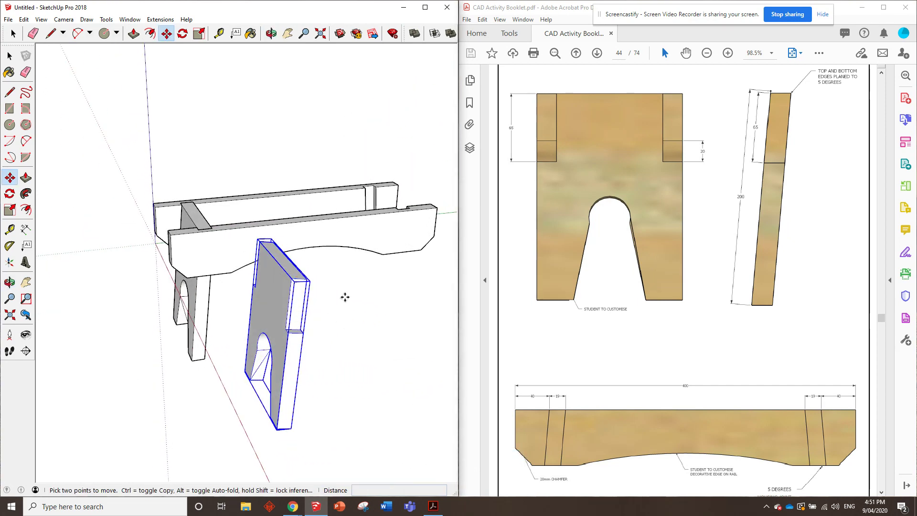
right_click(275, 264)
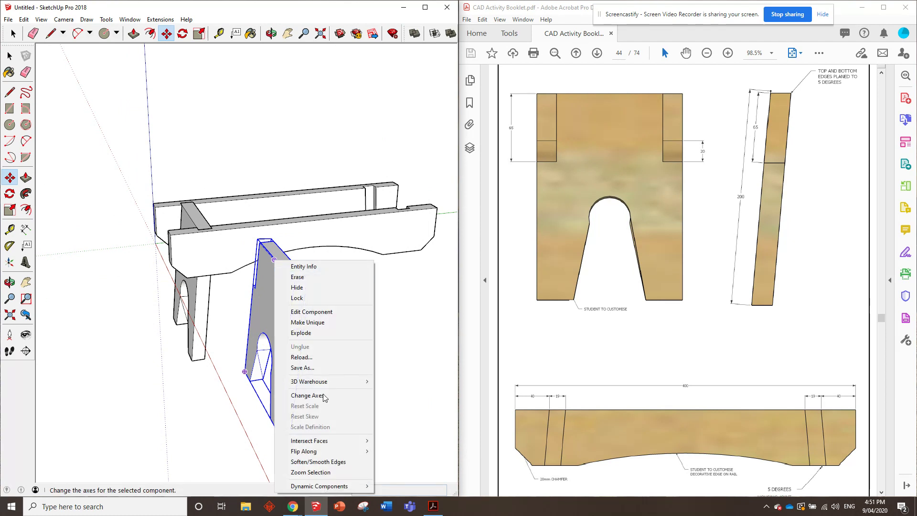
mouse_move(329, 451)
left_click(405, 452)
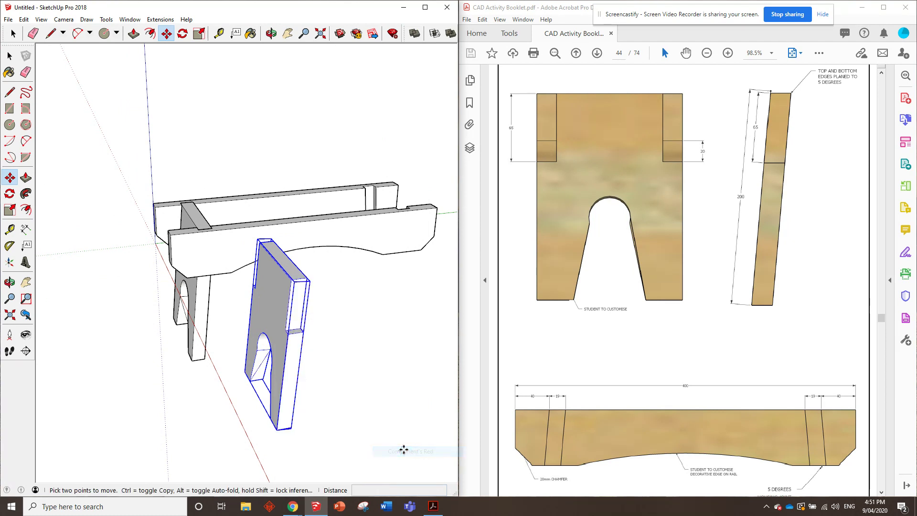
right_click(275, 260)
mouse_move(329, 452)
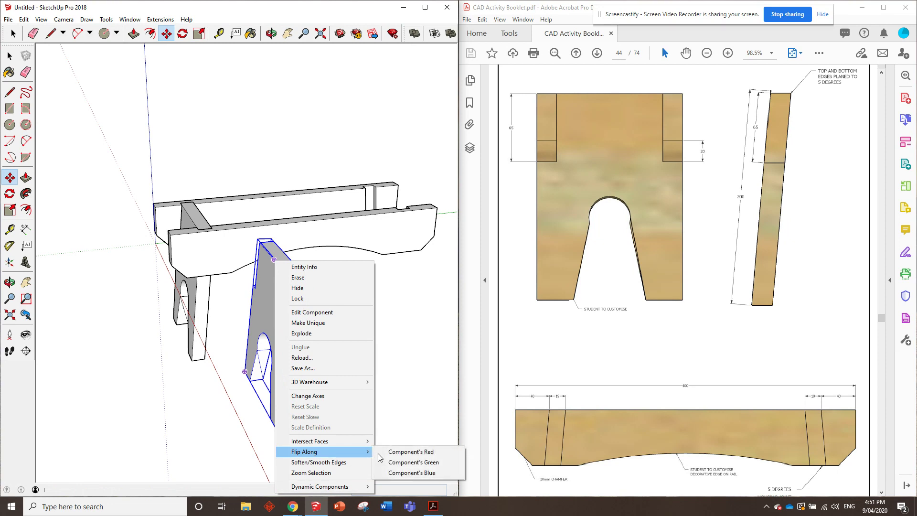
left_click(409, 473)
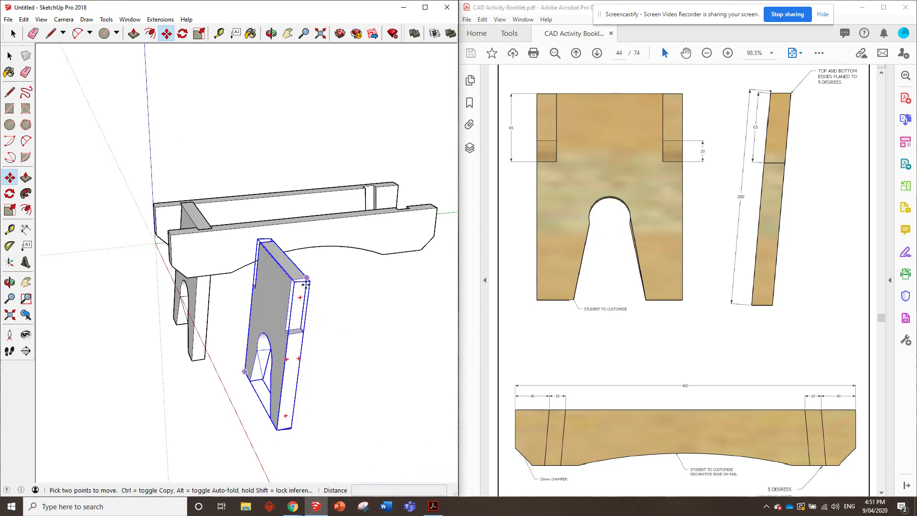
- Rotate the leg copy 180 degrees in the horizontal plane so it leans the opposite way
middle_click_drag(340, 260, 303, 263)
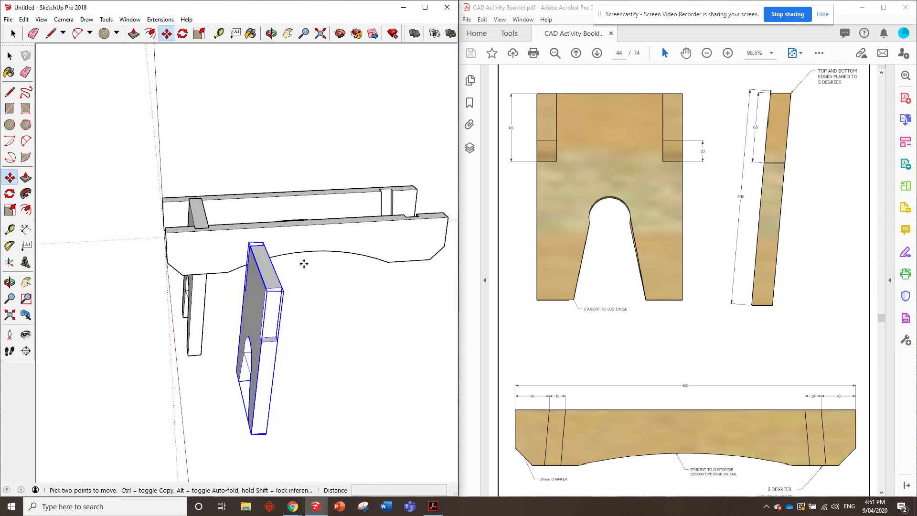
left_click(182, 33)
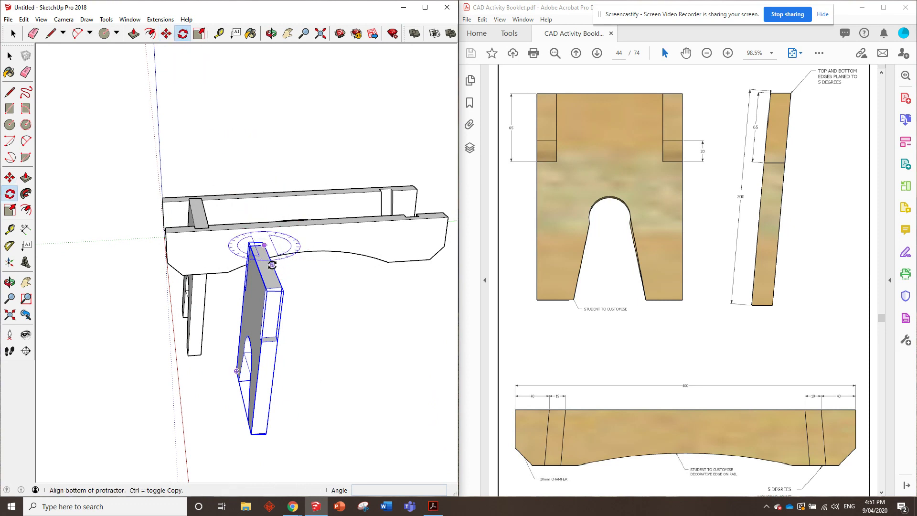
left_click(281, 290)
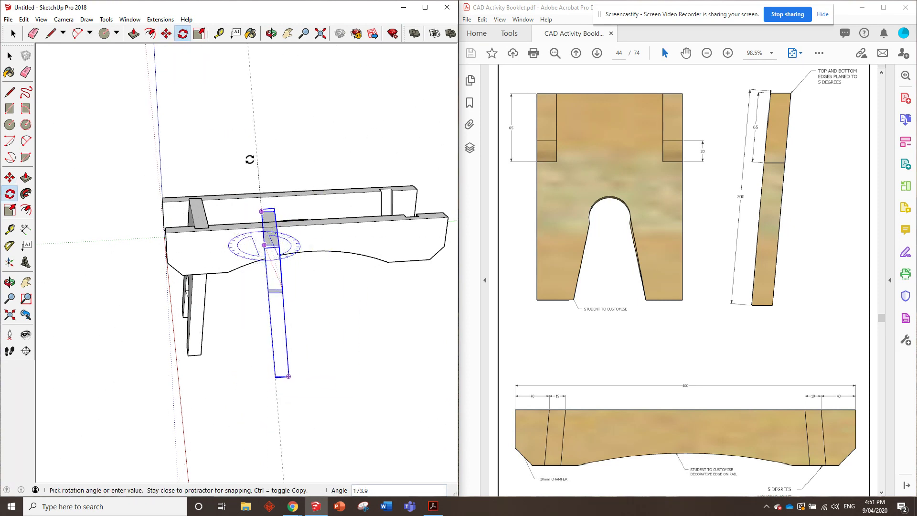
left_click(226, 163)
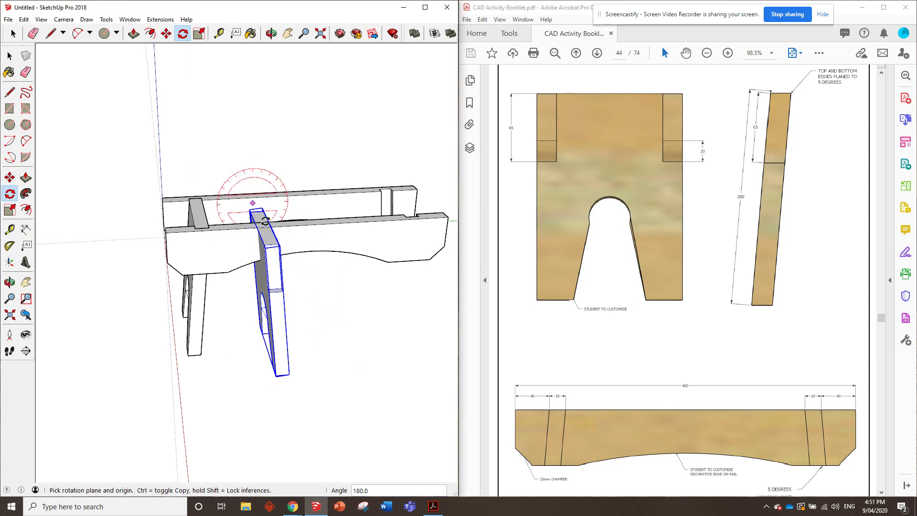
- Move the rotated leg copy by its top corner into the angled slots at the far end of both rails
left_click(166, 33)
scroll(243, 230, "up", 3)
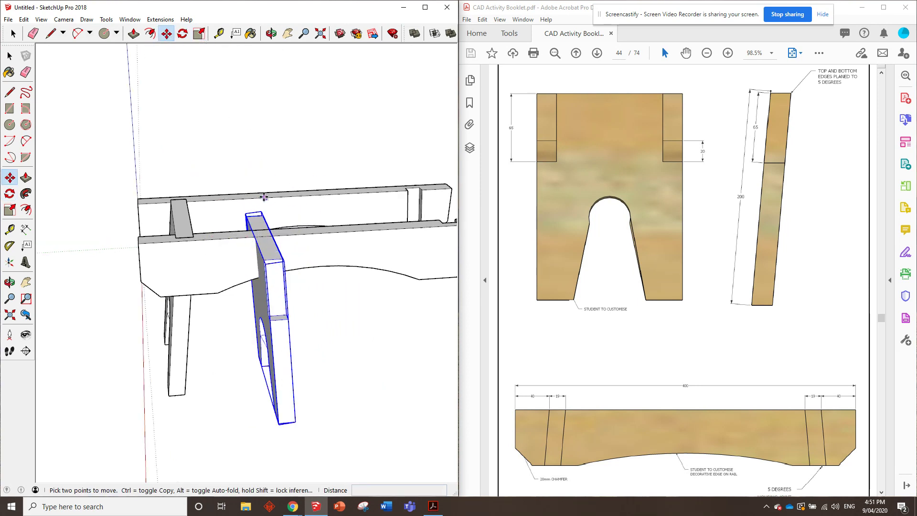
left_click(241, 222)
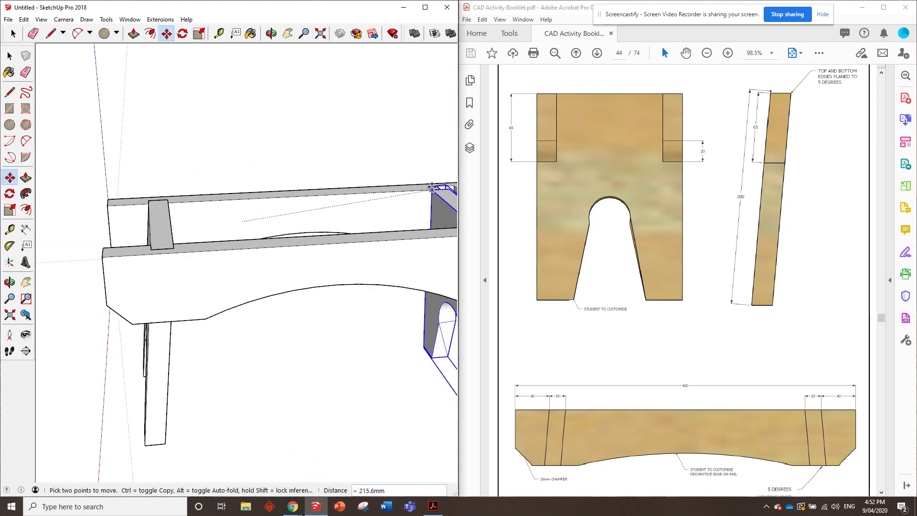
middle_click_drag(420, 229, 236, 234)
scroll(236, 234, "down", 5)
scroll(378, 239, "up", 6)
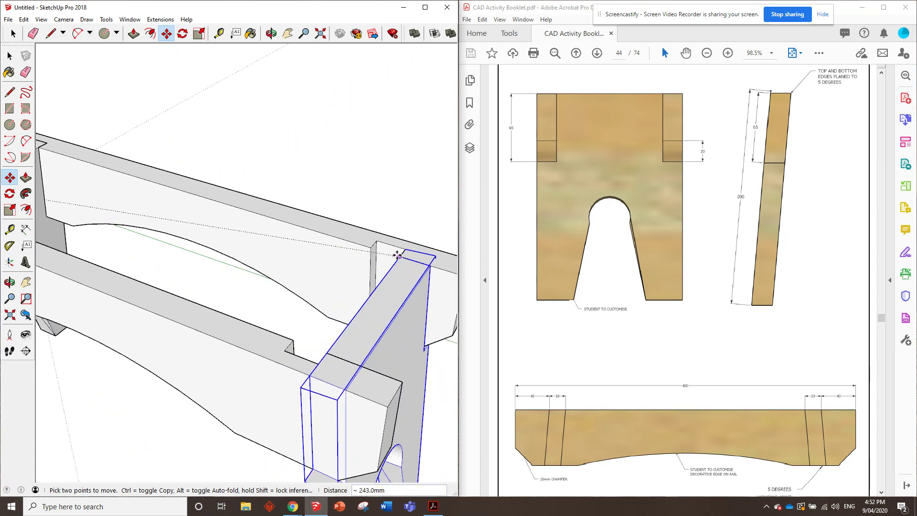
left_click(376, 241)
scroll(191, 230, "down", 3)
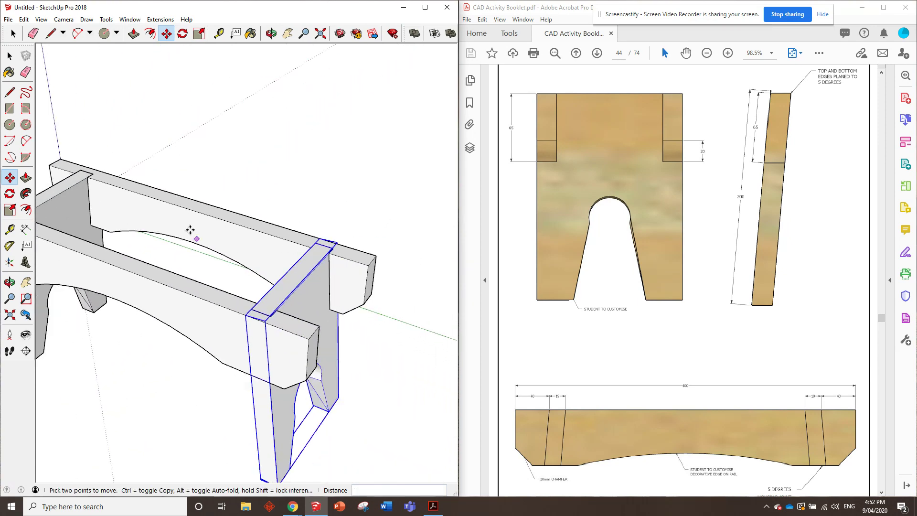
mouse_move(190, 229)
middle_mouse_down()
mouse_move(261, 184)
mouse_move(286, 130)
mouse_move(395, 137)
mouse_move(368, 198)
mouse_move(319, 204)
middle_mouse_up()
left_click(10, 56)
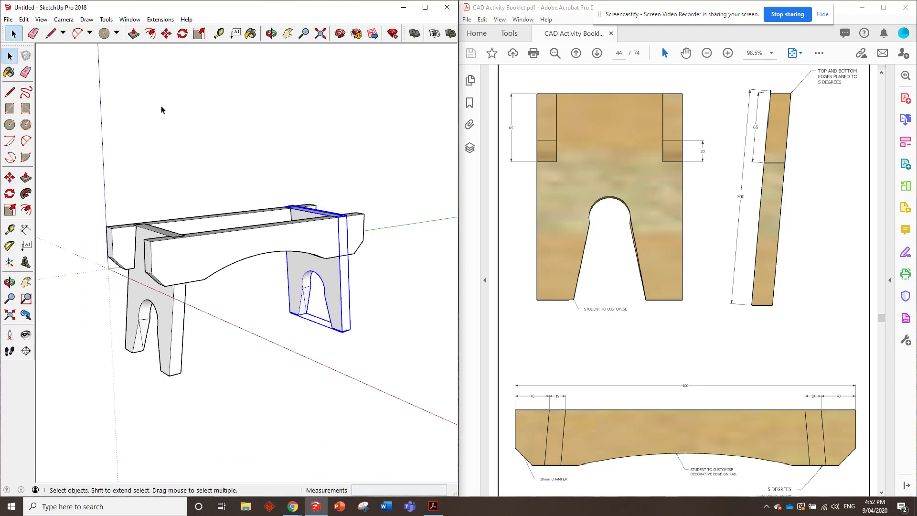
left_click(160, 107)
mouse_move(240, 229)
middle_mouse_down()
mouse_move(316, 252)
mouse_move(299, 204)
middle_mouse_up()
scroll(298, 204, "up", 2)
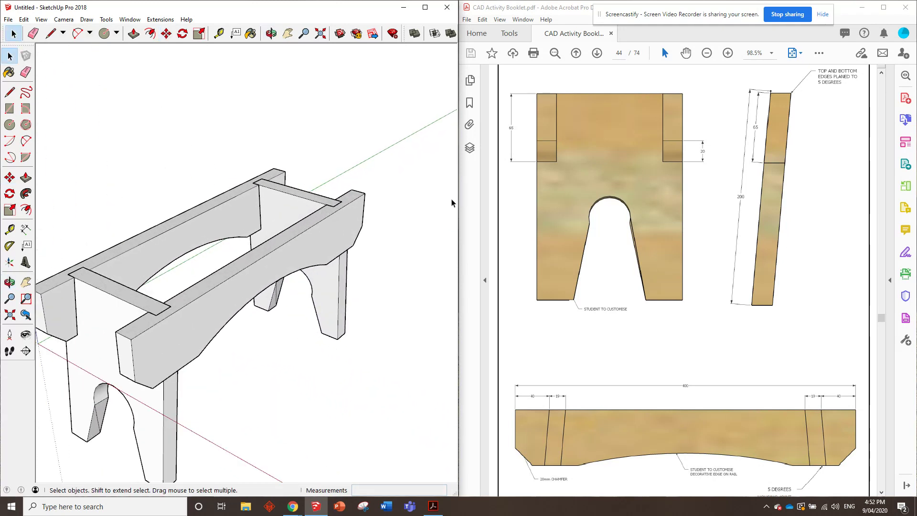
- Draw a 400 × 140 mm rectangle over the frame's top, from a rail's outer end corner to the diagonally opposite corner, following booklet page 43
scroll(591, 247, "up", 10)
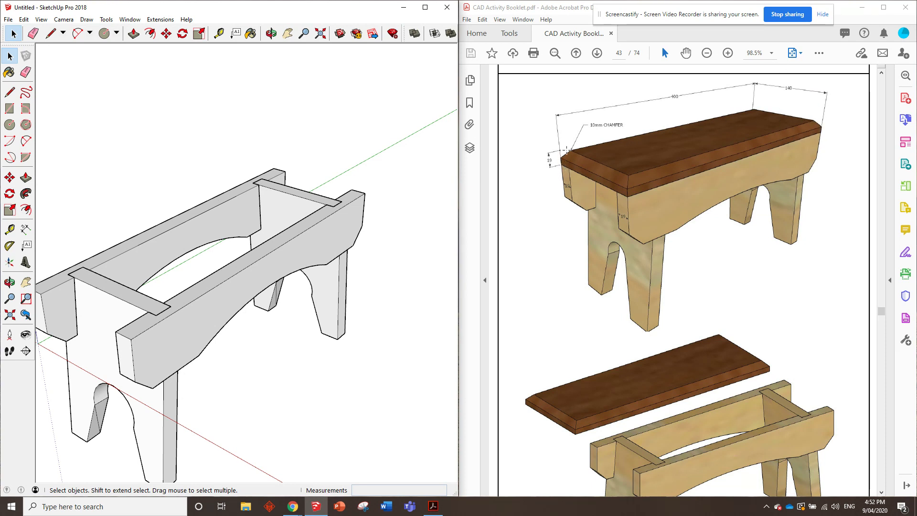
scroll(404, 183, "down", 2)
scroll(239, 189, "down", 1)
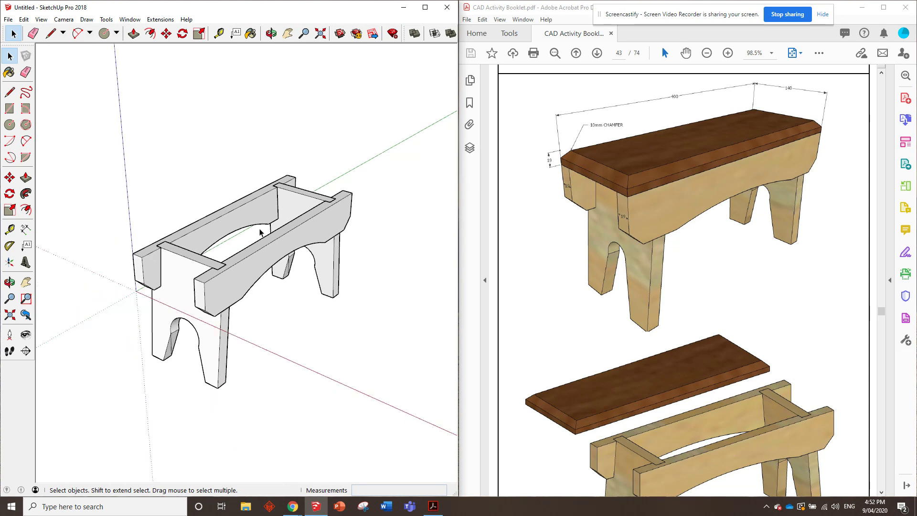
left_click(259, 248)
left_click(273, 216)
left_click(252, 230)
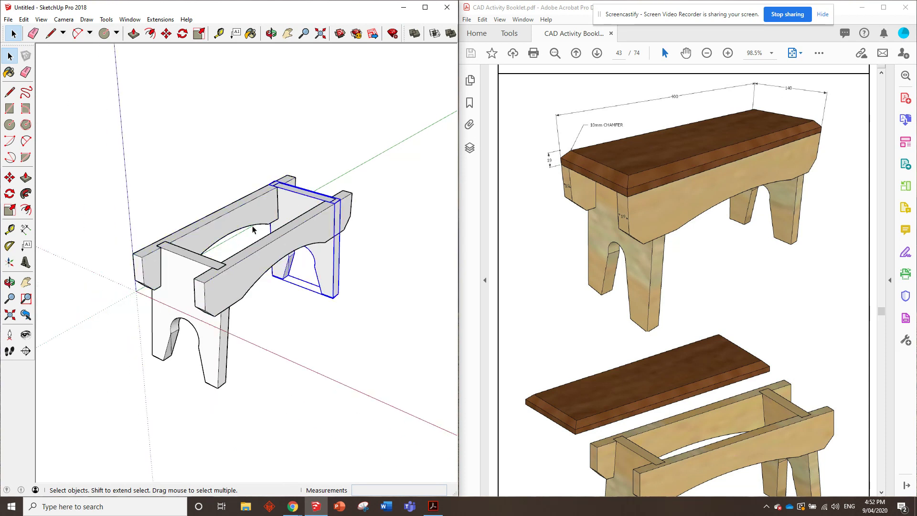
left_click(181, 259)
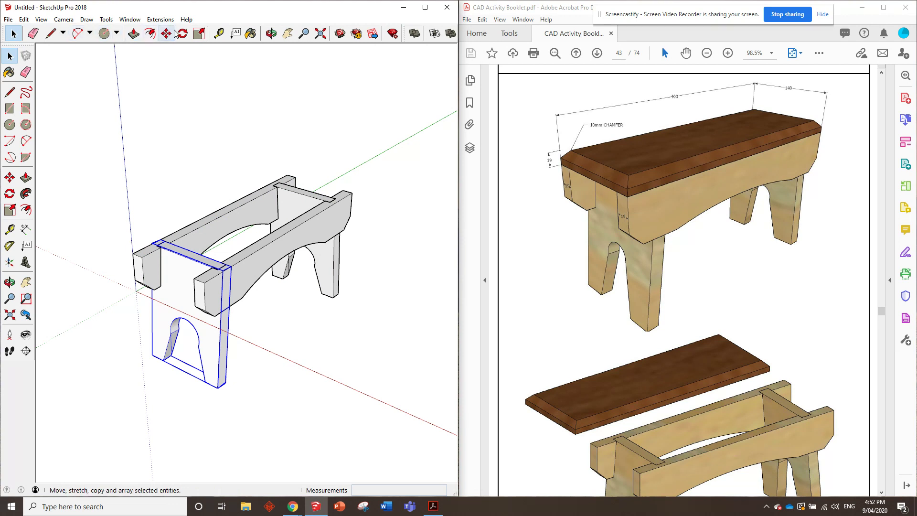
left_click(8, 109)
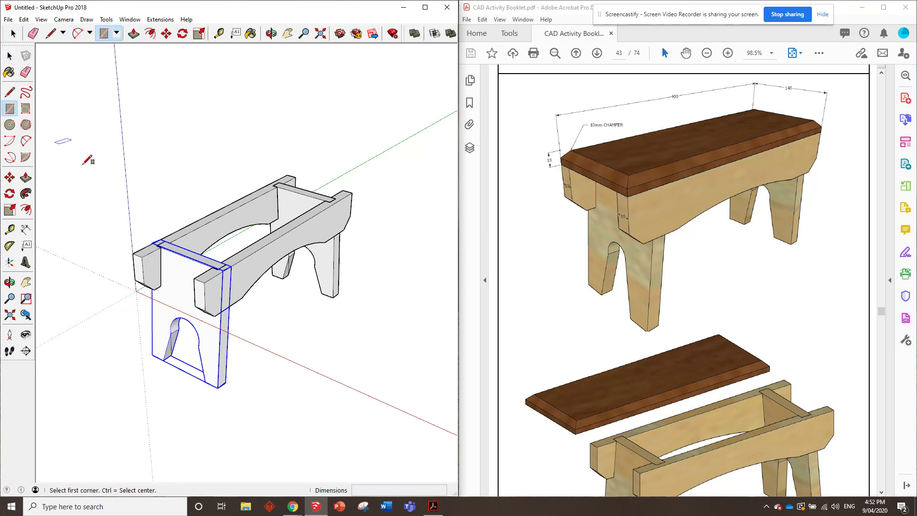
left_click(133, 254)
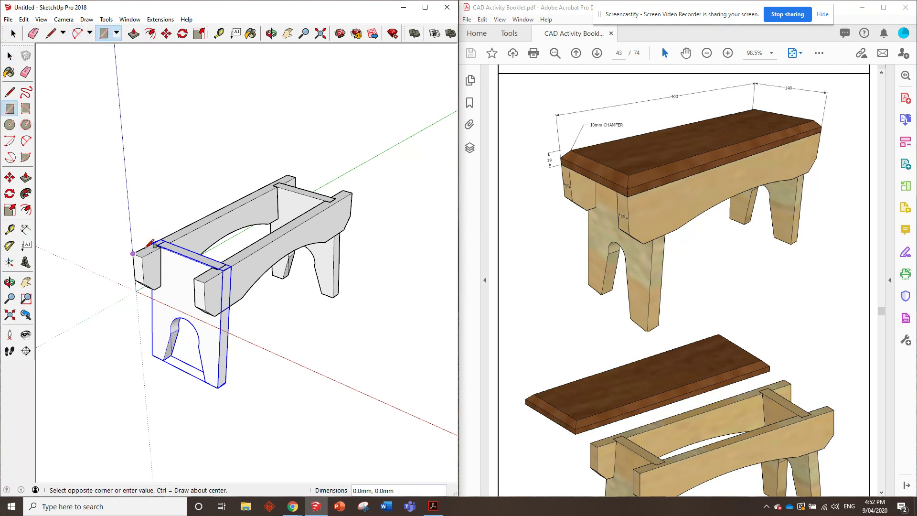
left_click(352, 192)
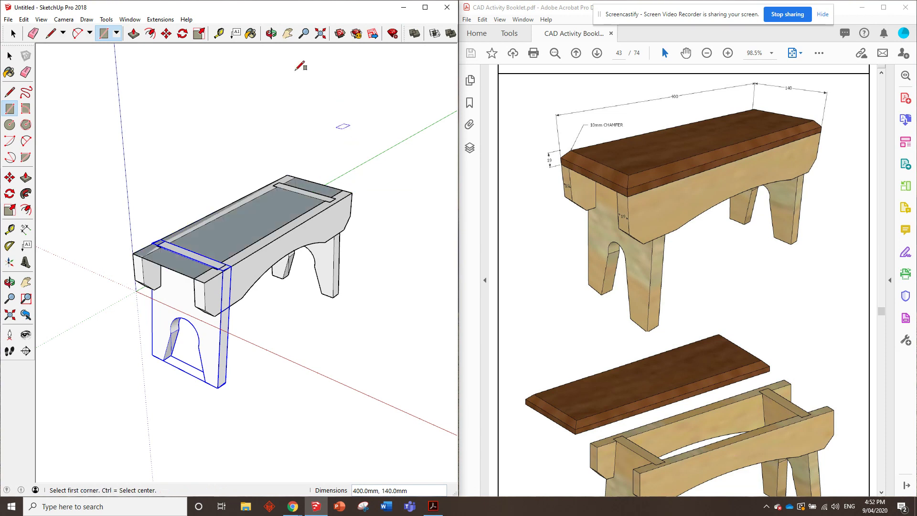
- Push/Pull the top rectangle up 19 mm to form the stool's seat board
left_click(134, 33)
left_click(241, 223)
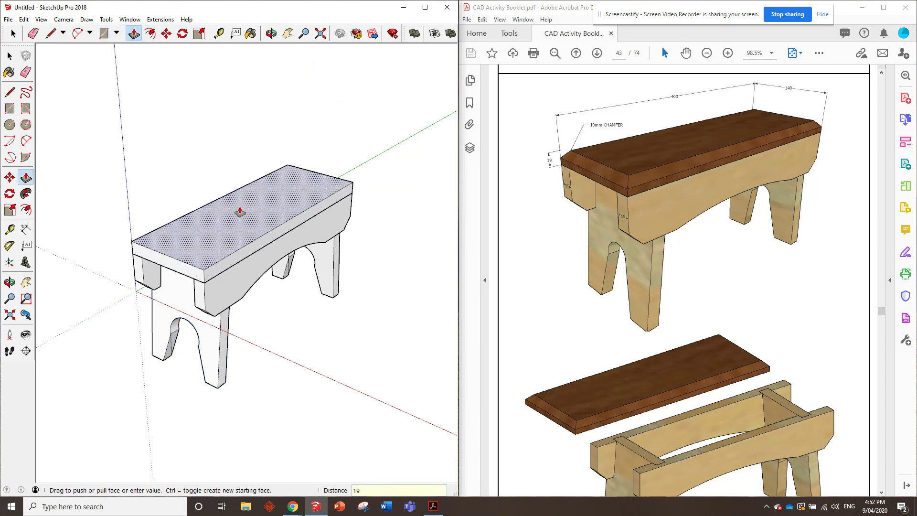
key("Return")
middle_click_drag(240, 213, 231, 197)
scroll(246, 211, "up", 5)
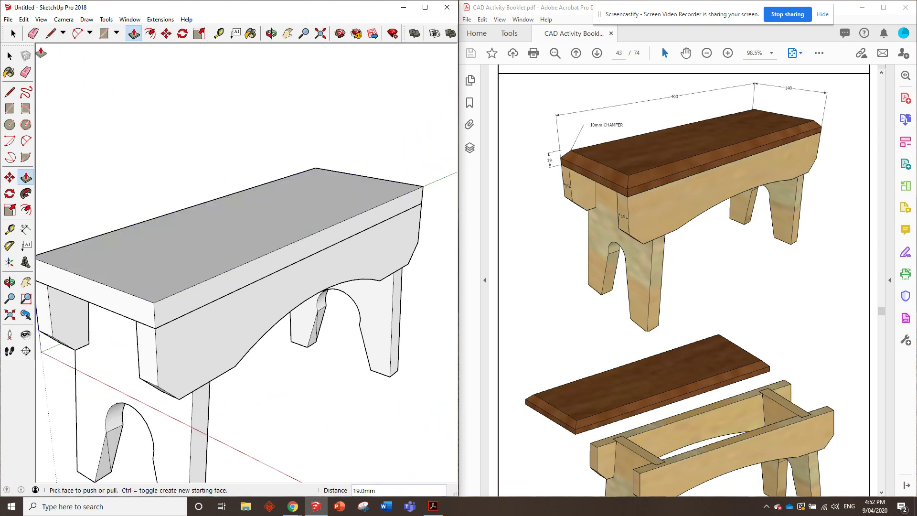
- Select the whole seat board and make it a component with the default settings
key("space")
triple_click(207, 235)
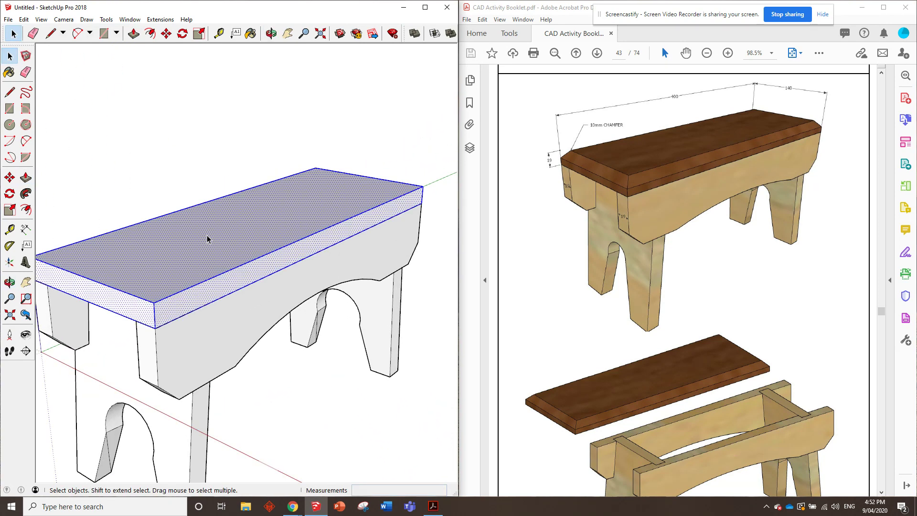
right_click(207, 235)
left_click(248, 309)
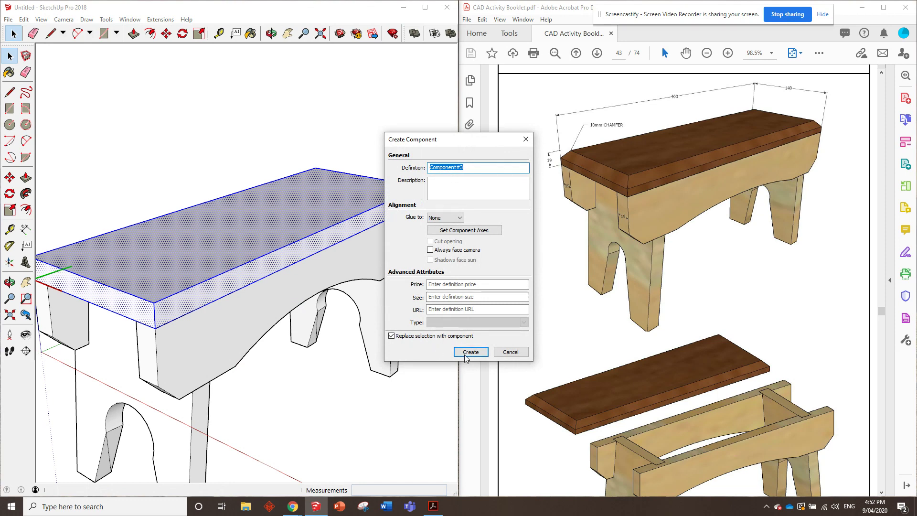
left_click(471, 352)
- Open the seat component and place guide points 10 mm from its near top corner, along the long top edge and down the vertical edge
scroll(336, 249, "down", 3)
middle_click_drag(336, 249, 199, 275)
scroll(198, 275, "up", 5)
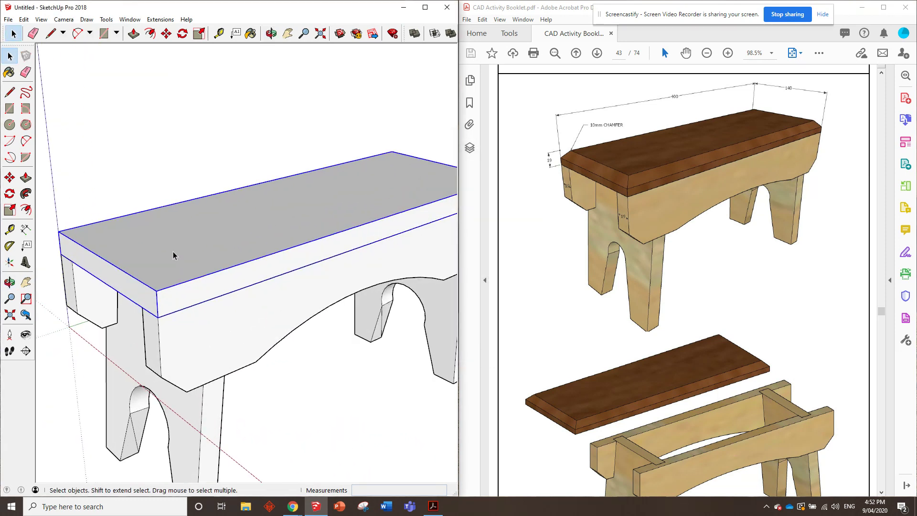
double_click(172, 251)
scroll(145, 299, "up", 2)
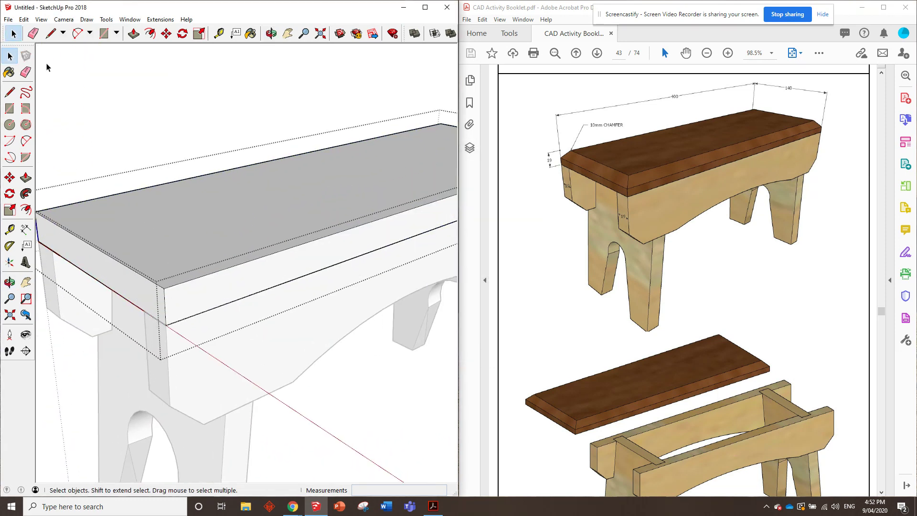
left_click(219, 33)
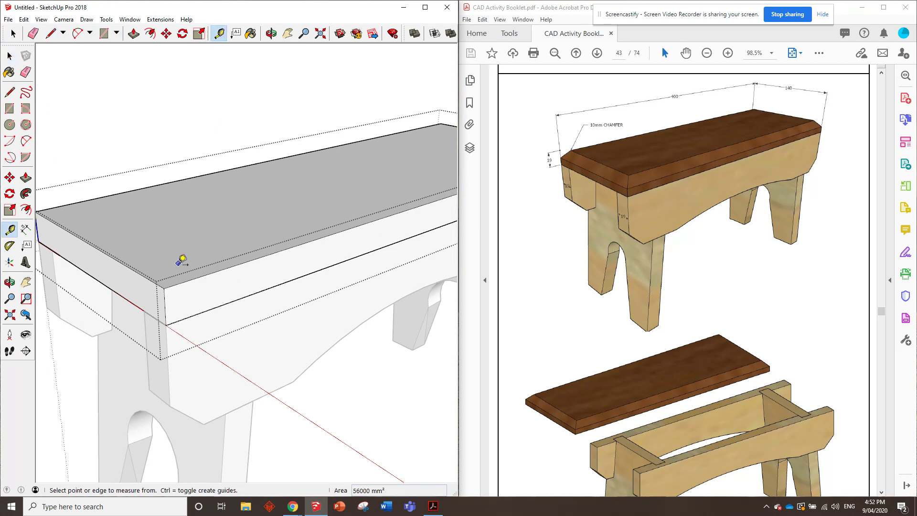
left_click(173, 281)
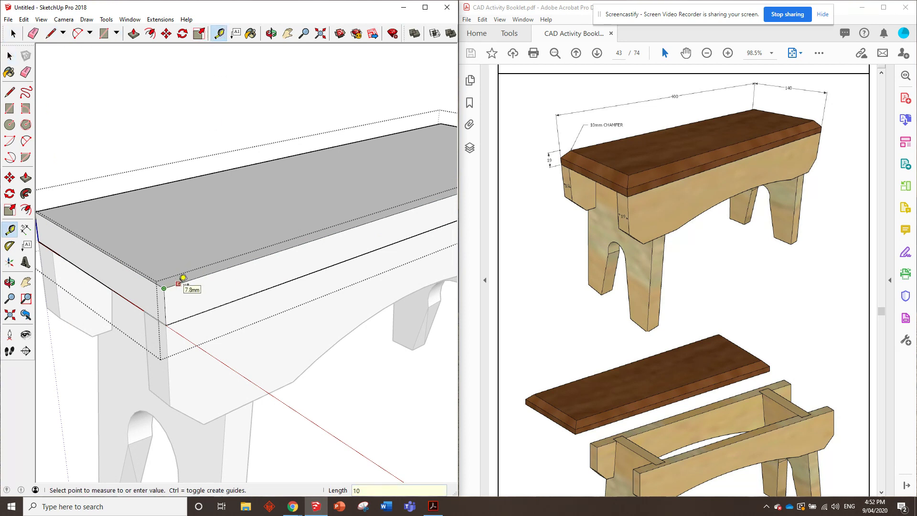
key("Return")
left_click(166, 288)
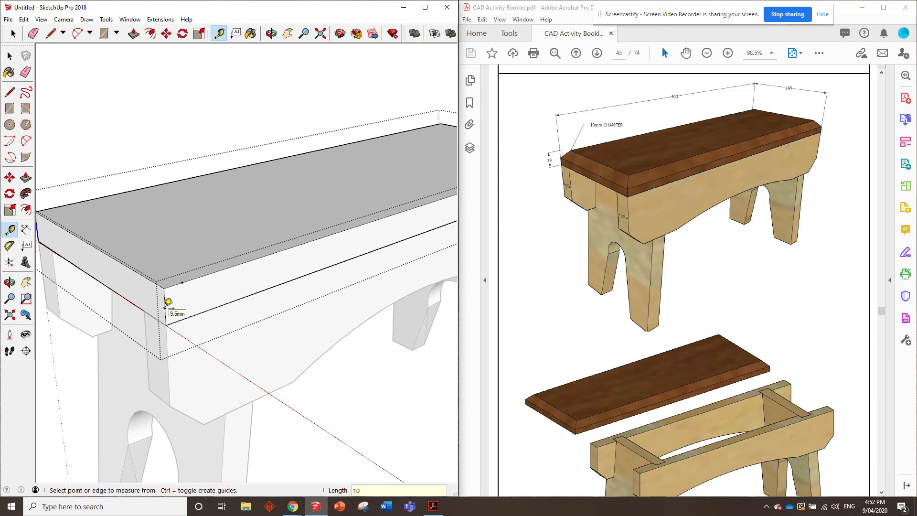
key("Return")
- Draw the chamfer line across the seat's near corner between the two 10 mm guide points
left_click(51, 34)
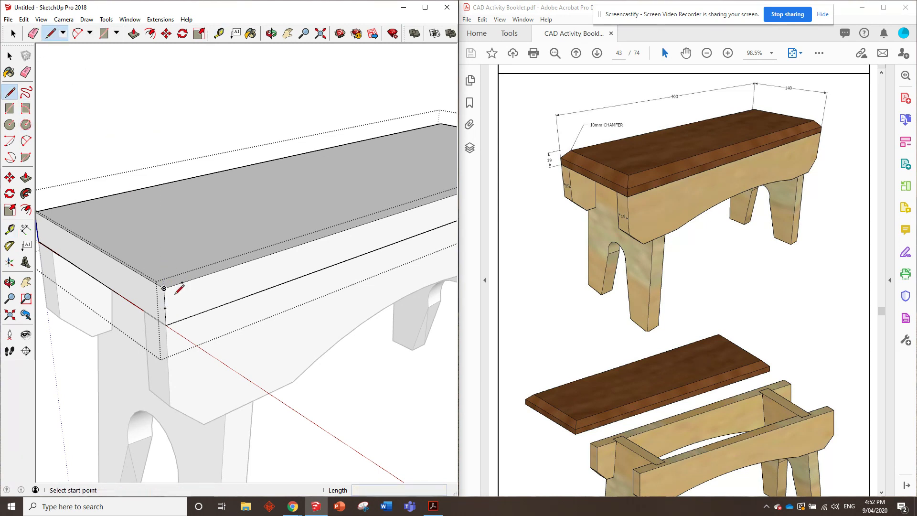
left_click(165, 307)
left_click(182, 283)
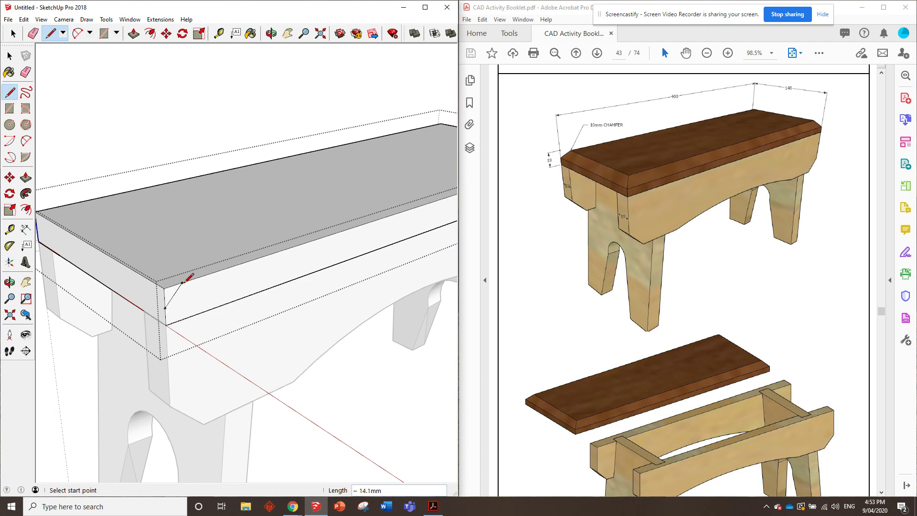
- Run Follow Me with the small triangular corner profile around the seat's top perimeter to cut the 10 mm chamfer
left_click(26, 194)
scroll(170, 310, "down", 4)
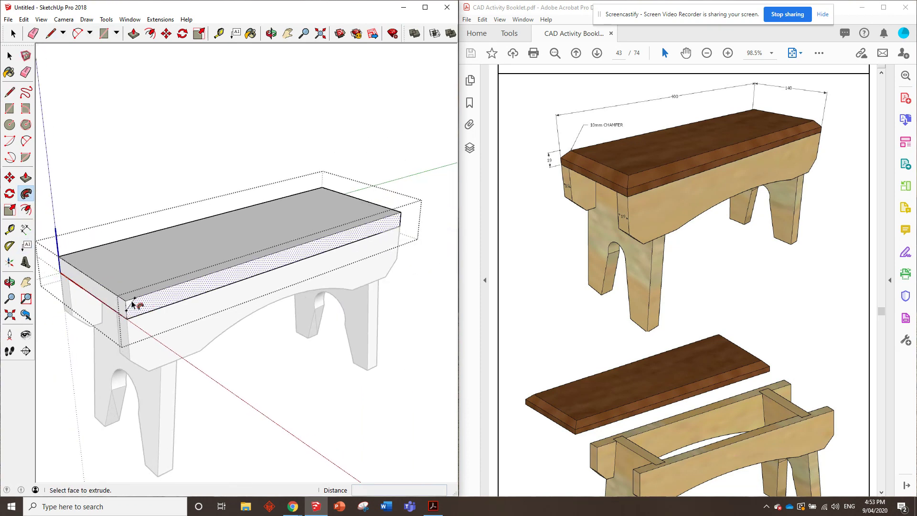
left_click(129, 306)
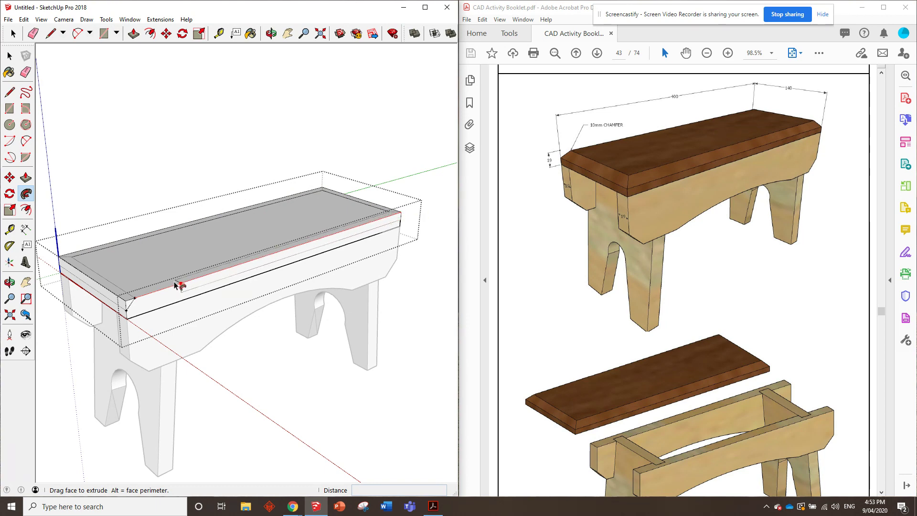
left_click(127, 304)
middle_click_drag(127, 304, 172, 283)
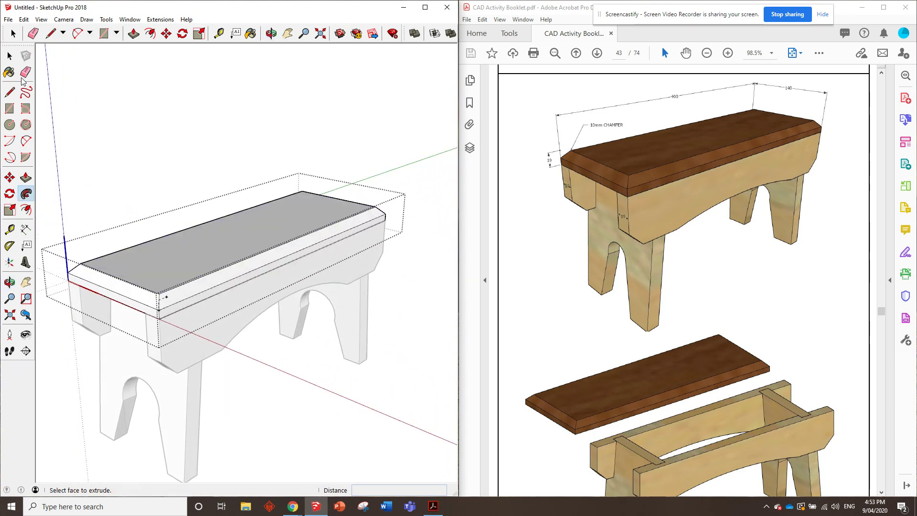
- Close the seat component and delete all guides from the model
key("space")
left_click(116, 104)
scroll(139, 110, "down", 2)
middle_click_drag(139, 110, 115, 182)
left_click(24, 19)
left_click(50, 107)
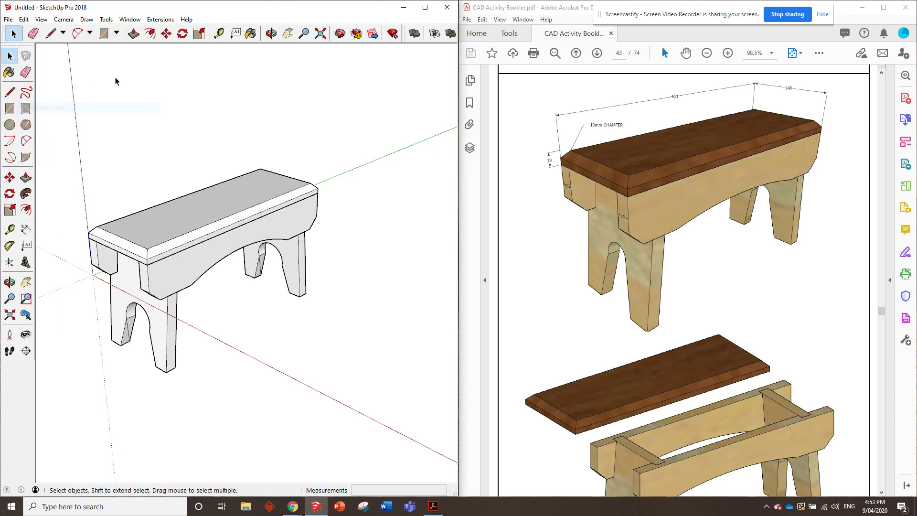
- Paint the seat with the dark brown material from the Wood collection
left_click(251, 33)
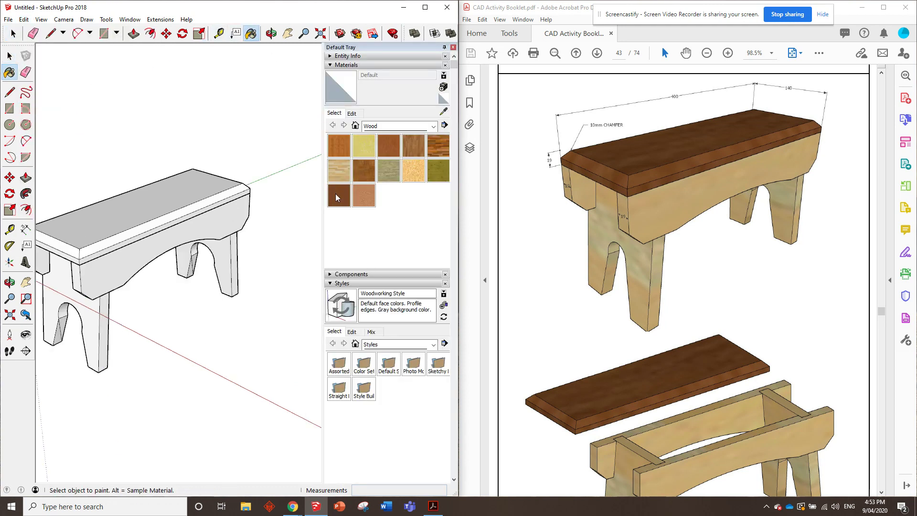
left_click(337, 197)
left_click(194, 185)
- Paint the side rails and legs with Wood Floor Light and close the materials tray
left_click(339, 170)
left_click(228, 237)
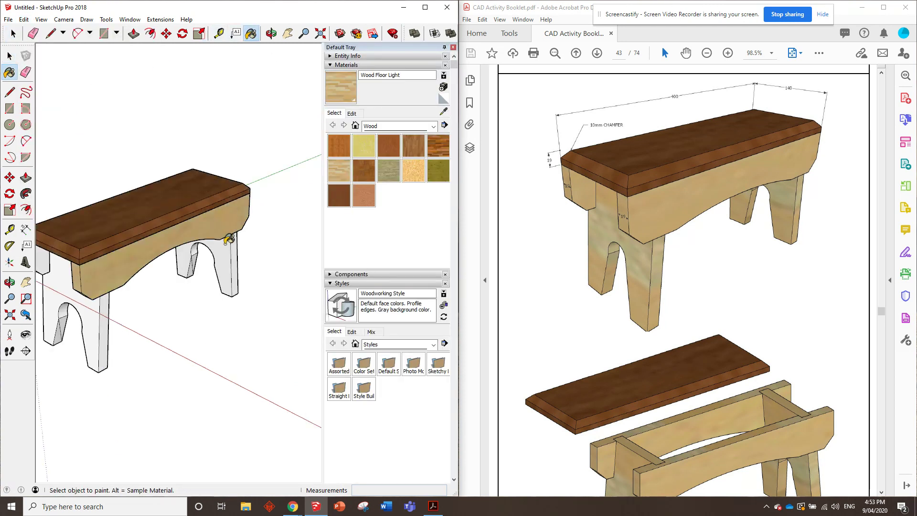
left_click(228, 239)
left_click(88, 300)
left_click(48, 258)
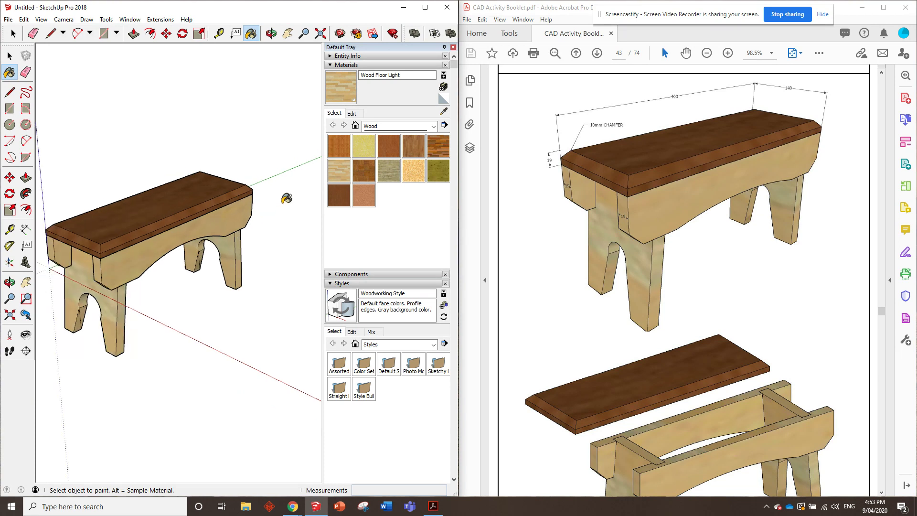
middle_click_drag(86, 215, 119, 213, "shift")
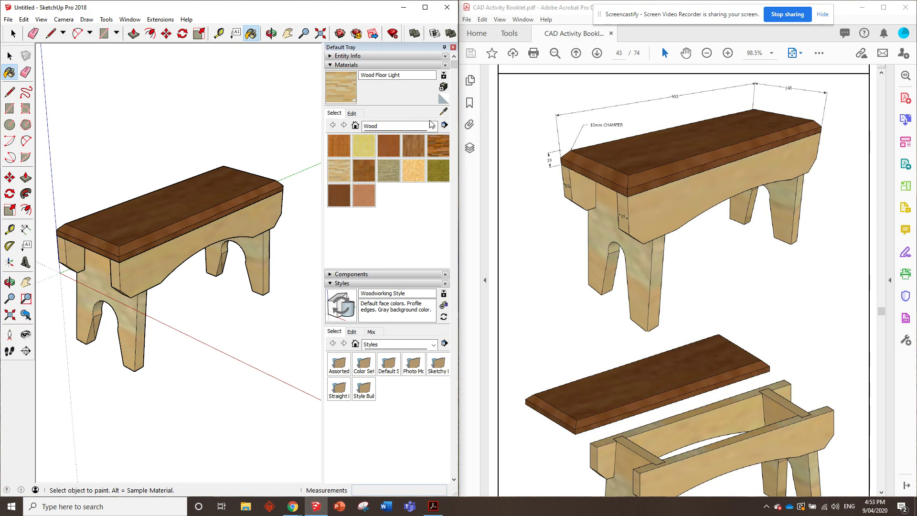
left_click(452, 46)
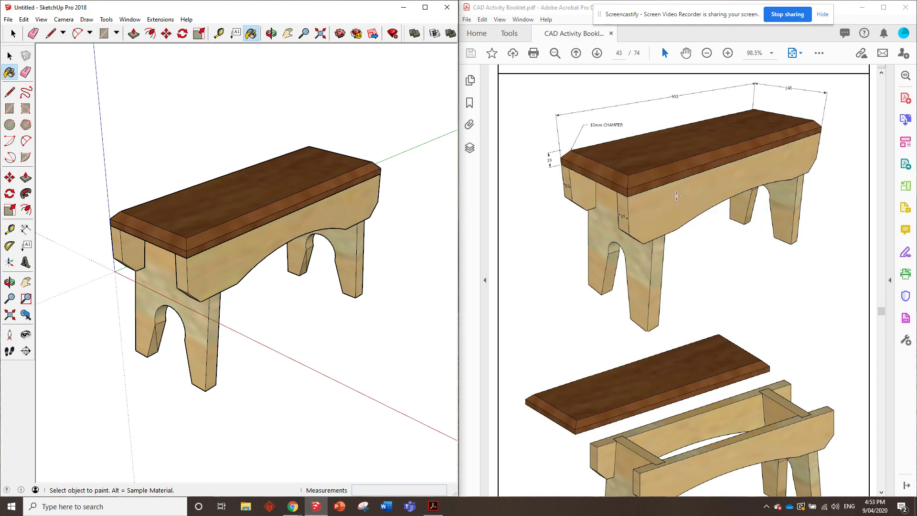
- Save the model as No43-FOOT-STOOL in the CAD Activities folder of My Drive
scroll(676, 195, "down", 2, "ctrl")
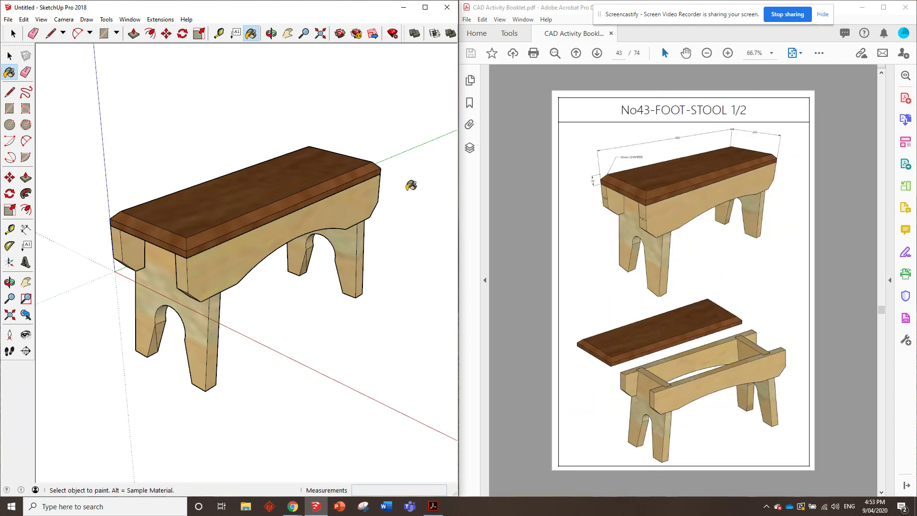
left_click(8, 19)
left_click(29, 56)
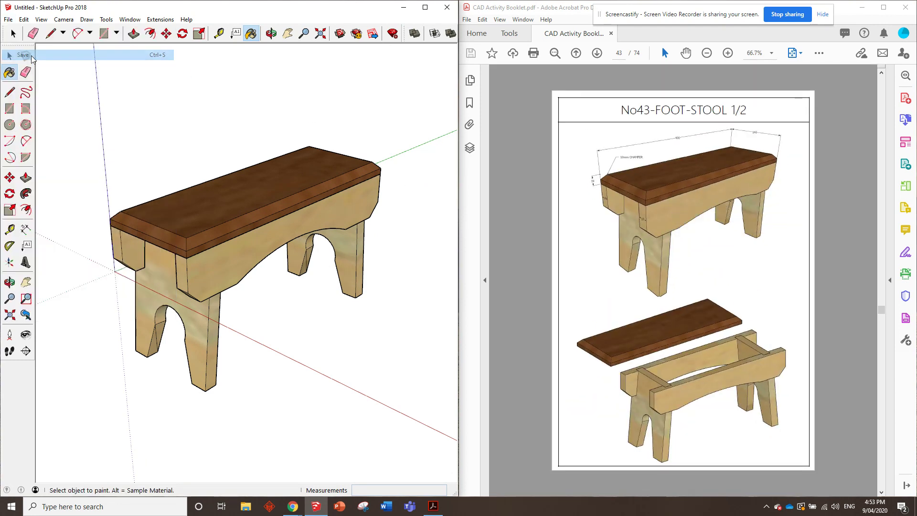
type("No")
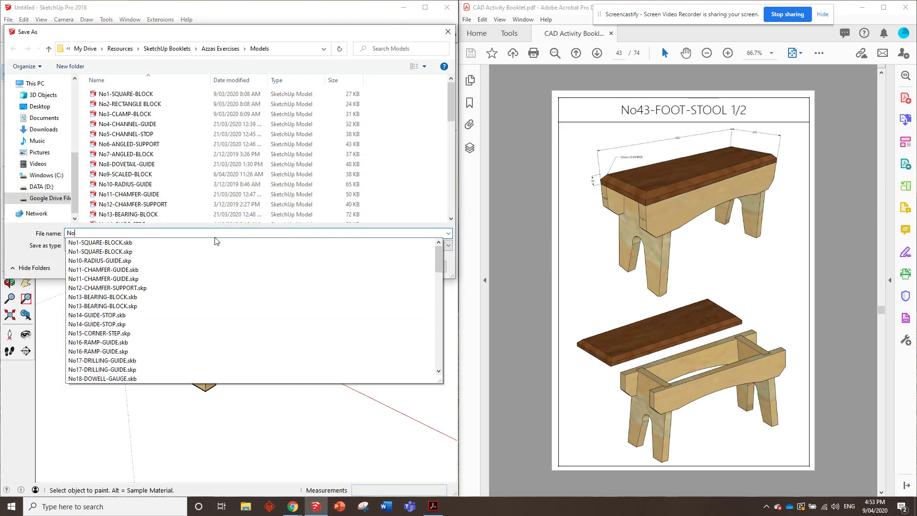
type("43-FOOT-STOOL")
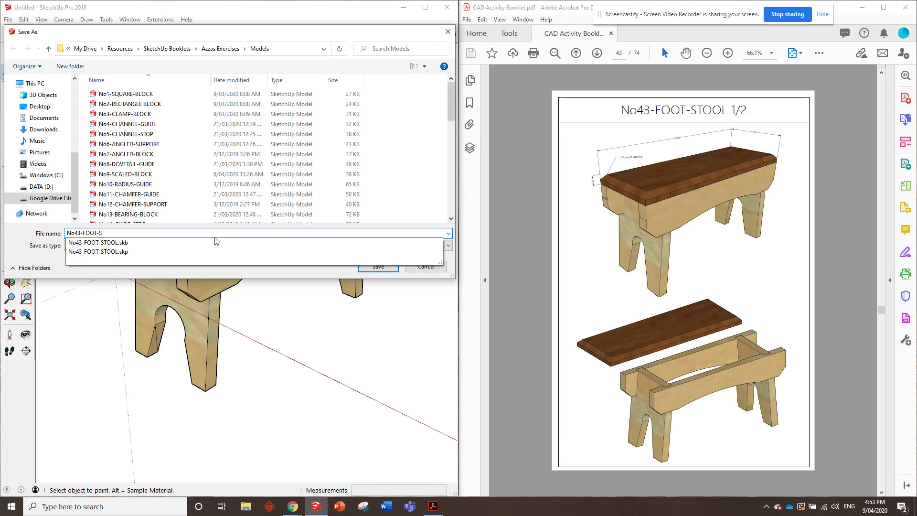
left_click(48, 200)
double_click(111, 104)
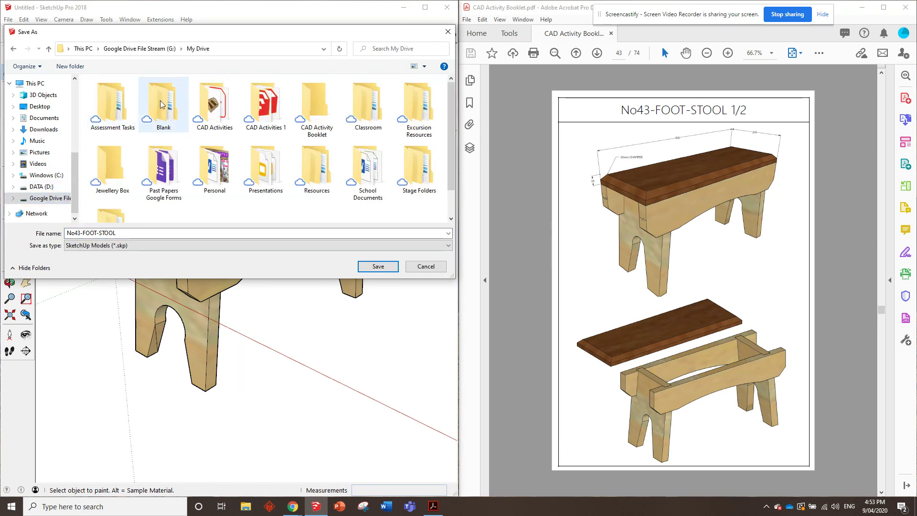
double_click(205, 99)
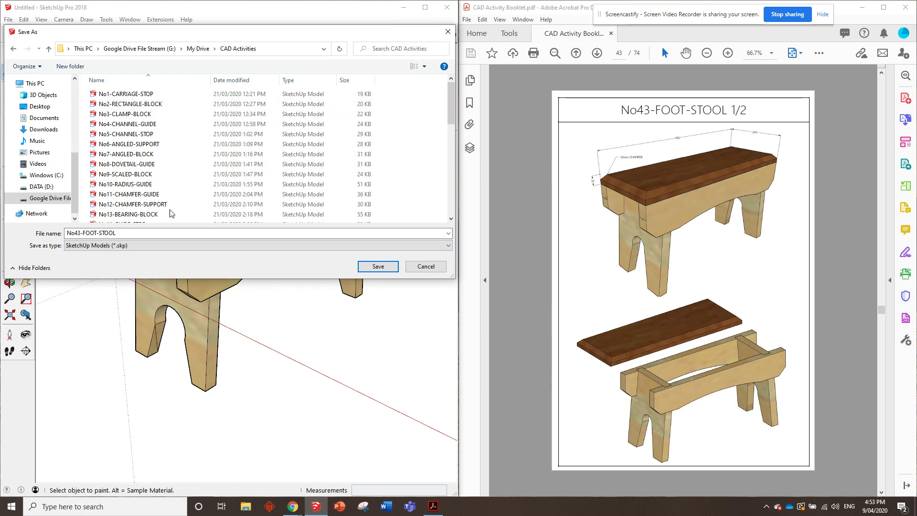
left_click(377, 266)
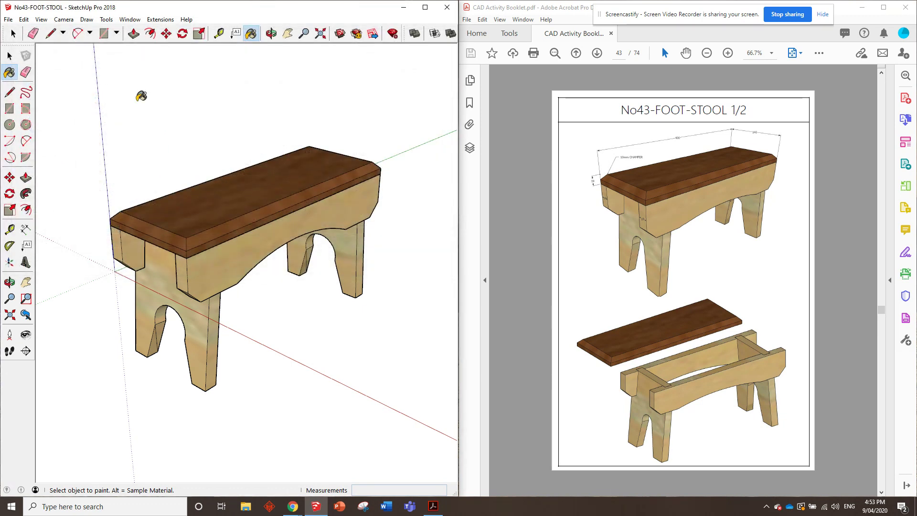
- Start a new empty model and move the booklet ahead to the Mantle Clock exploded view on page 47
left_click(7, 19)
left_click(19, 28)
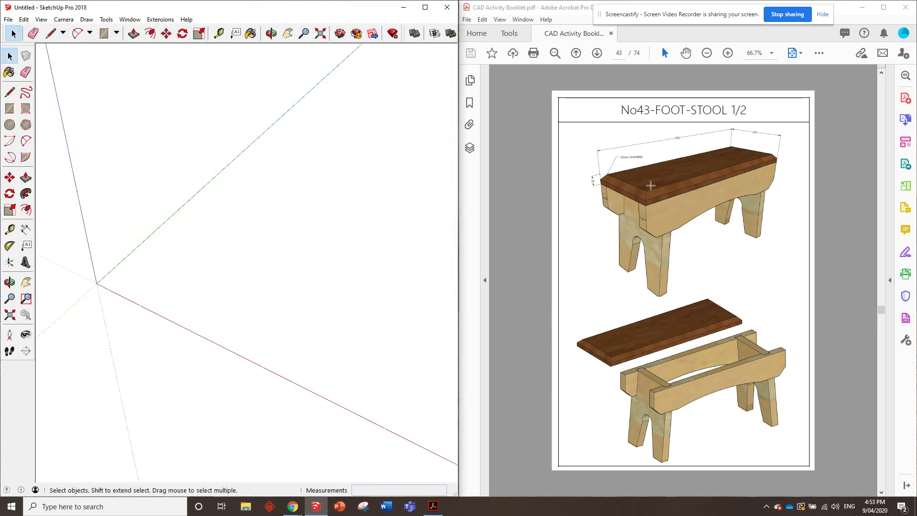
scroll(639, 185, "down", 3)
scroll(638, 185, "down", 12)
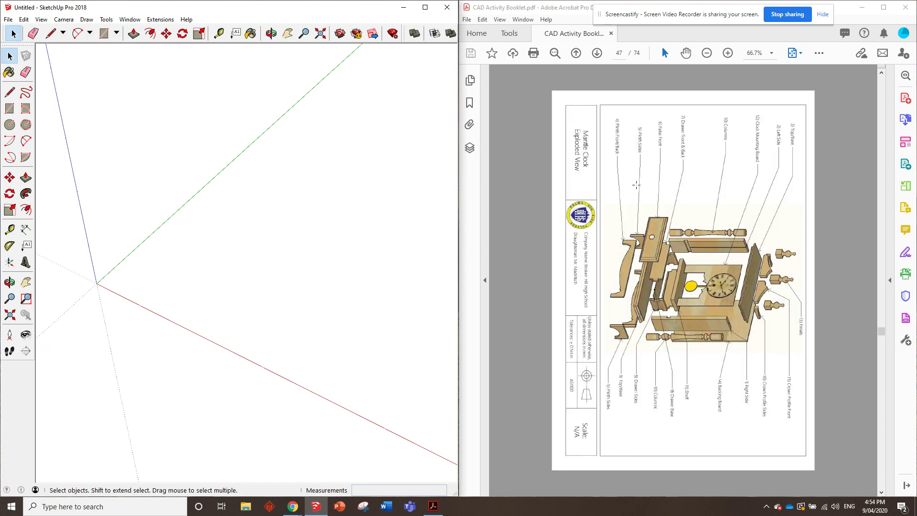
scroll(636, 185, "up", 3)
scroll(686, 312, "down", 2)
scroll(668, 278, "up", 2)
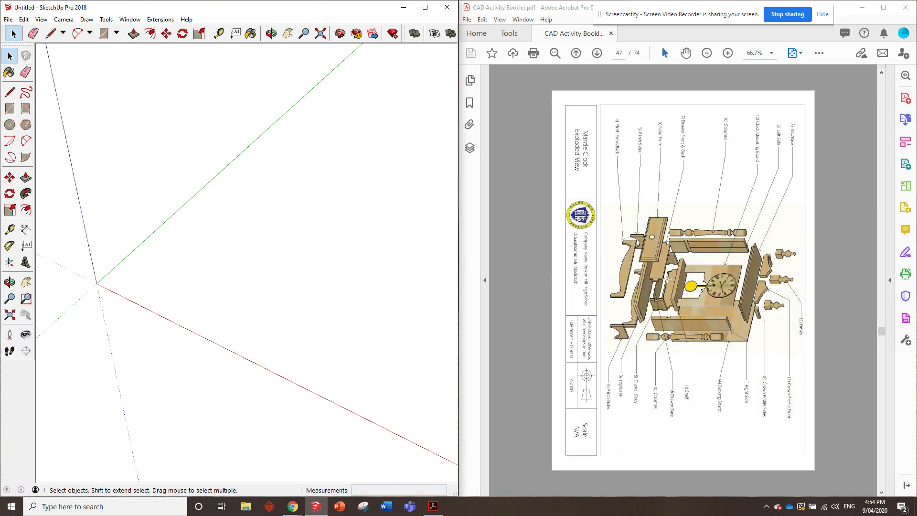